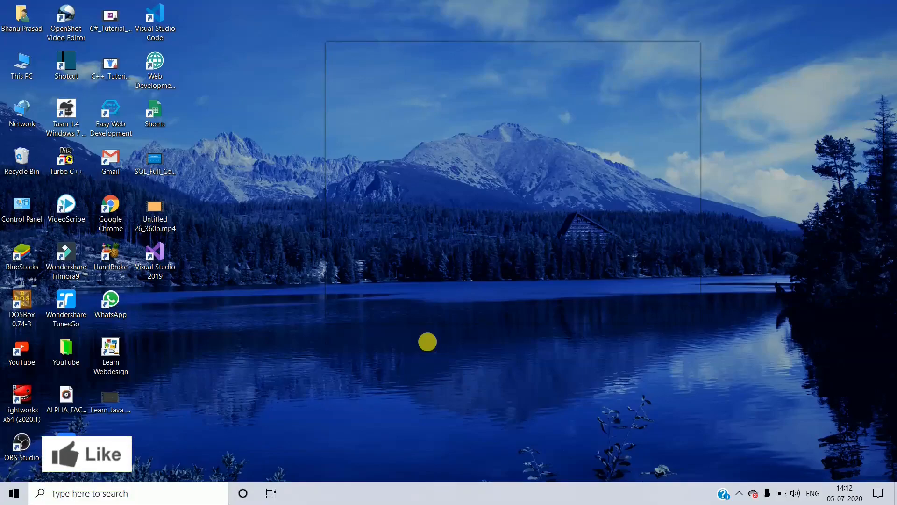
# Move the Shotcut shortcut out of the icon columns to the open area of the desktop.
pyautogui.click(55, 65)
pyautogui.moveTo(56, 64); pyautogui.dragTo(328, 206)
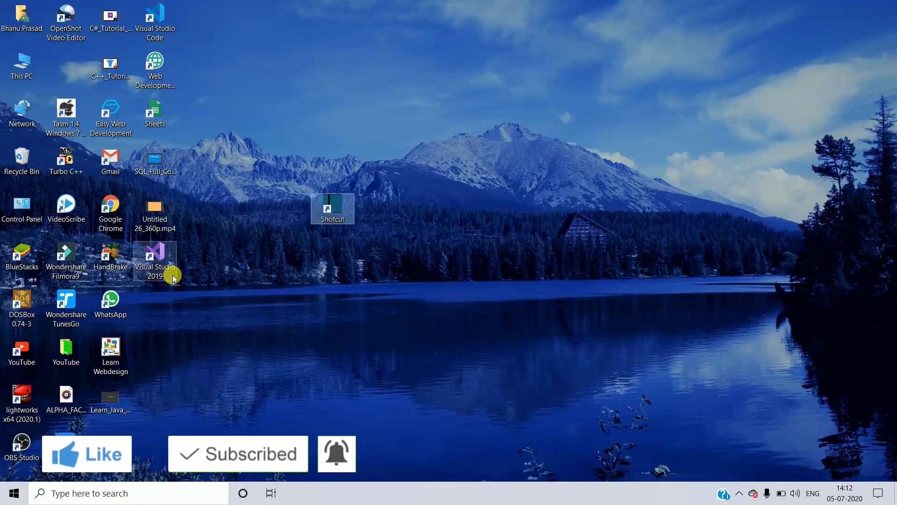
# Switch to Google Chrome and search the web for "shotcut download".
pyautogui.doubleClick(123, 213)
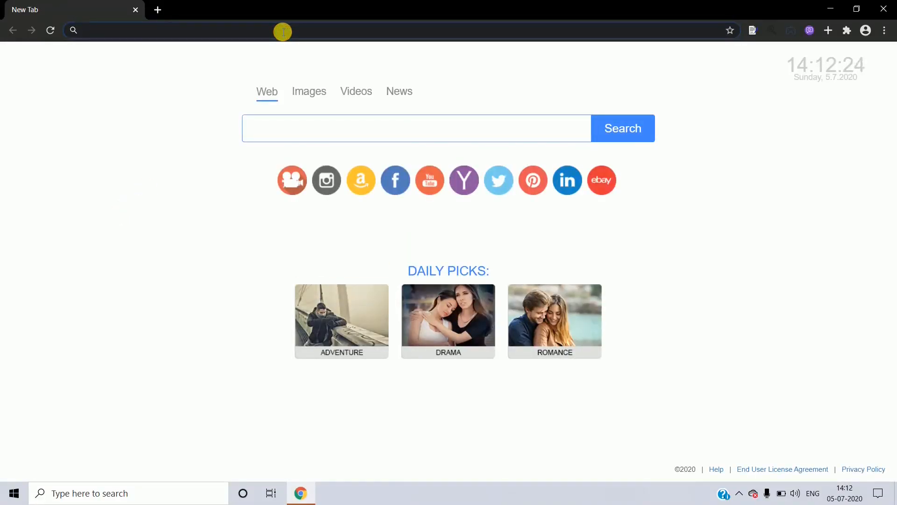
pyautogui.write('shotcut ')
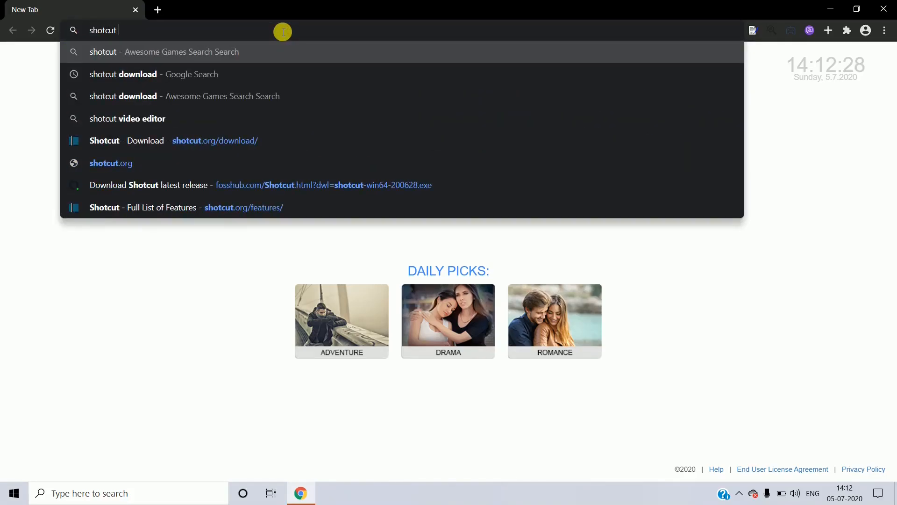
pyautogui.write('do')
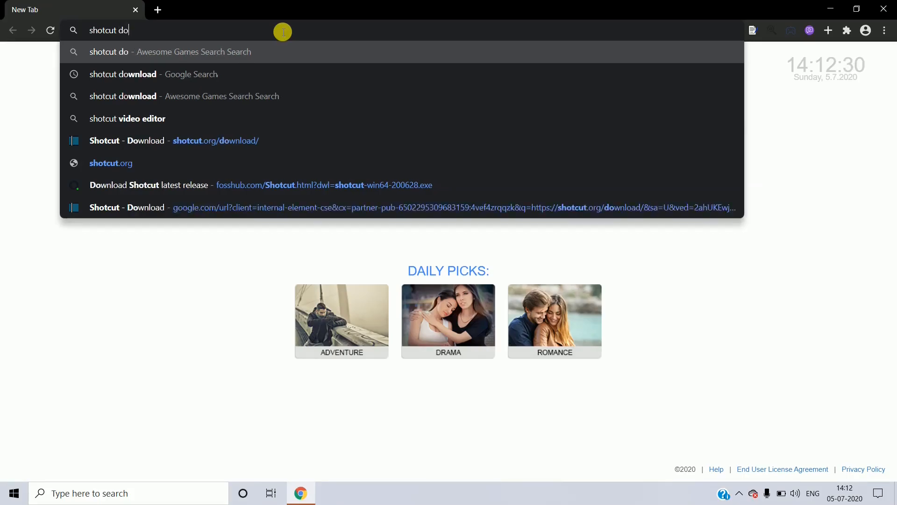
pyautogui.write('wnload')
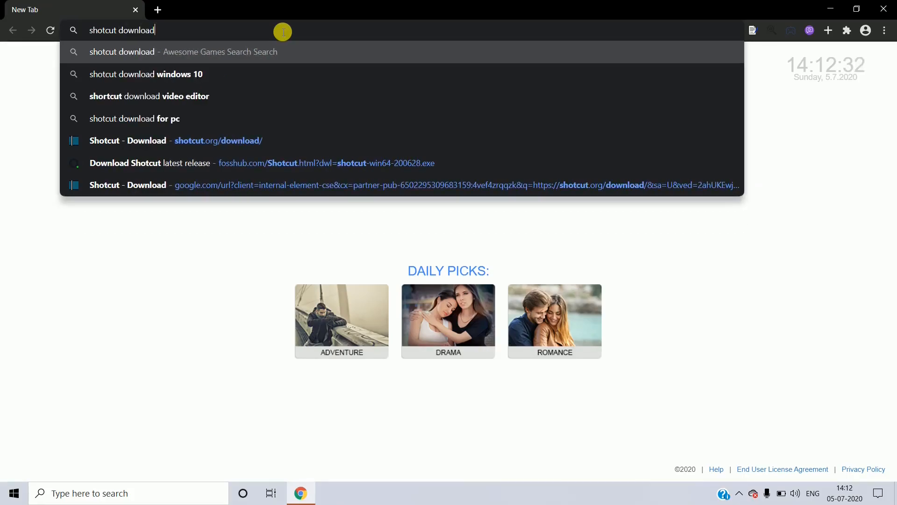
pyautogui.press('Return')
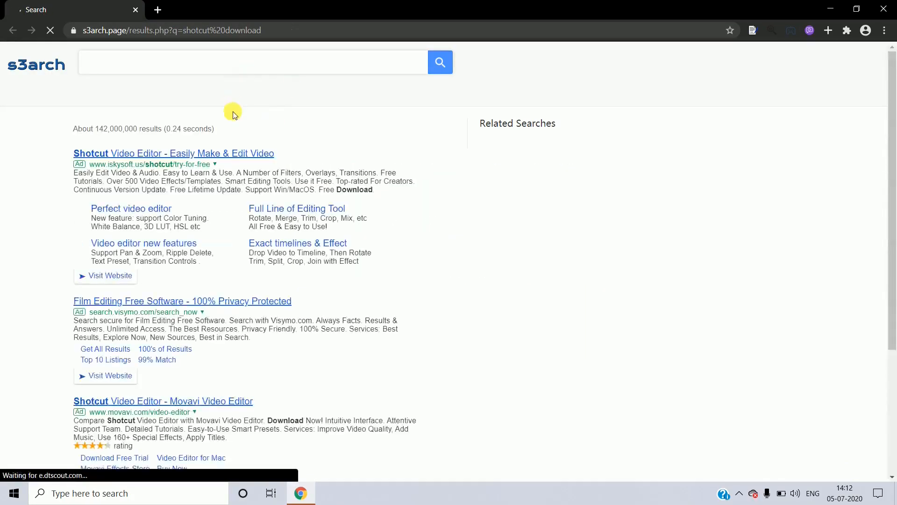
# Open the official shotcut.org download page from the search results.
pyautogui.scroll(-4, 206, 221)
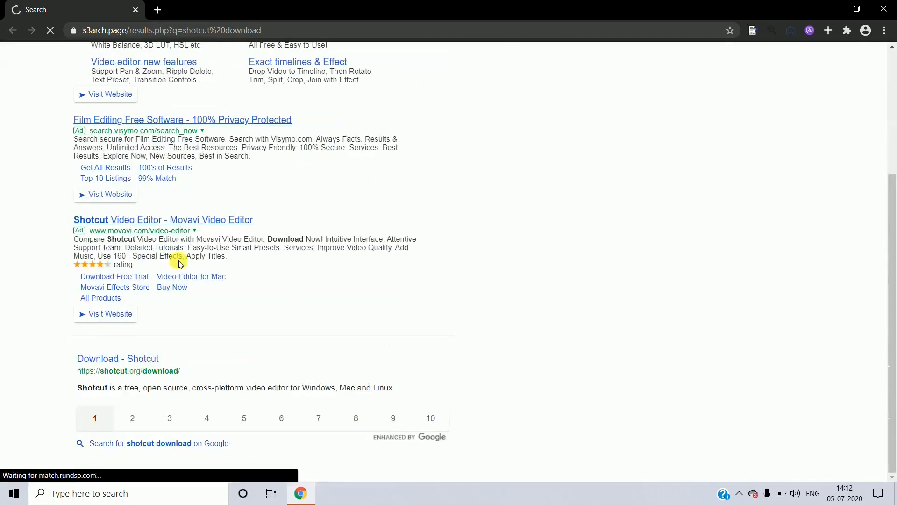
pyautogui.click(87, 362)
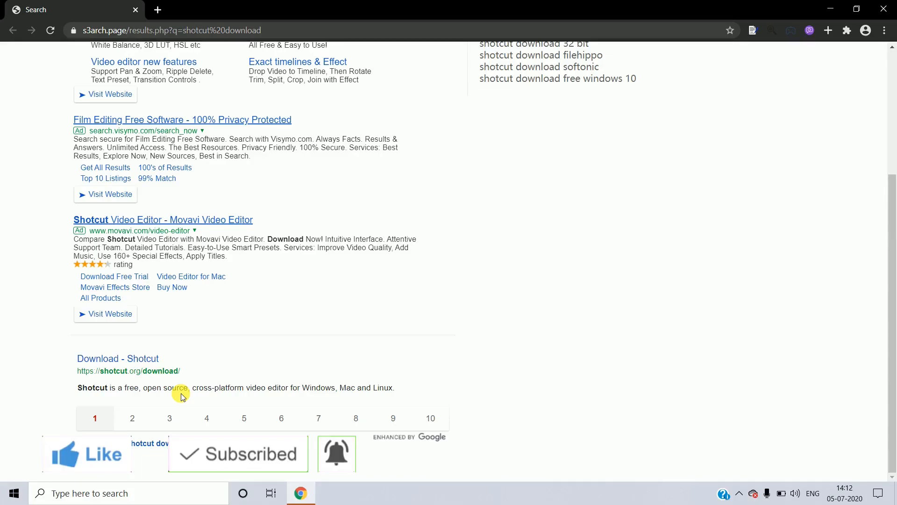
pyautogui.click(104, 357)
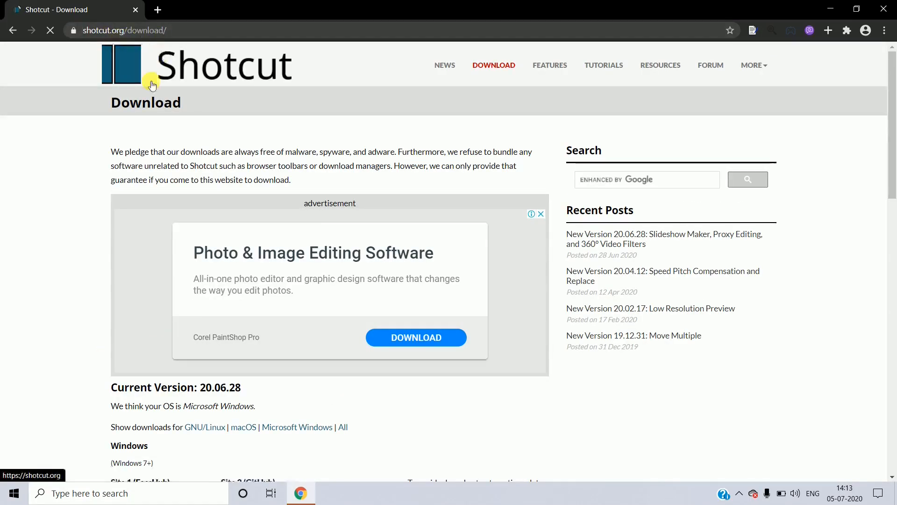
# Look through the Shotcut site's Features page and return to the Windows installers on the Download page.
pyautogui.scroll(-3, 399, 184)
pyautogui.scroll(3, 400, 185)
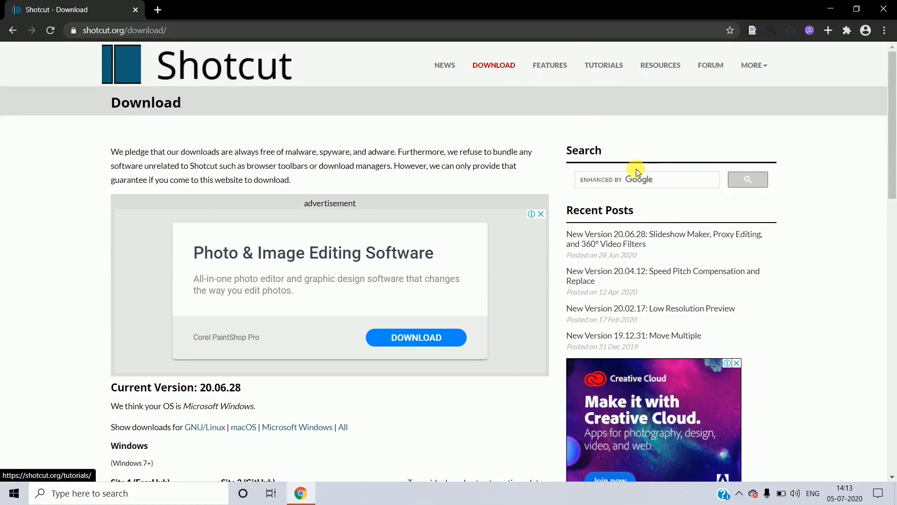
pyautogui.click(547, 71)
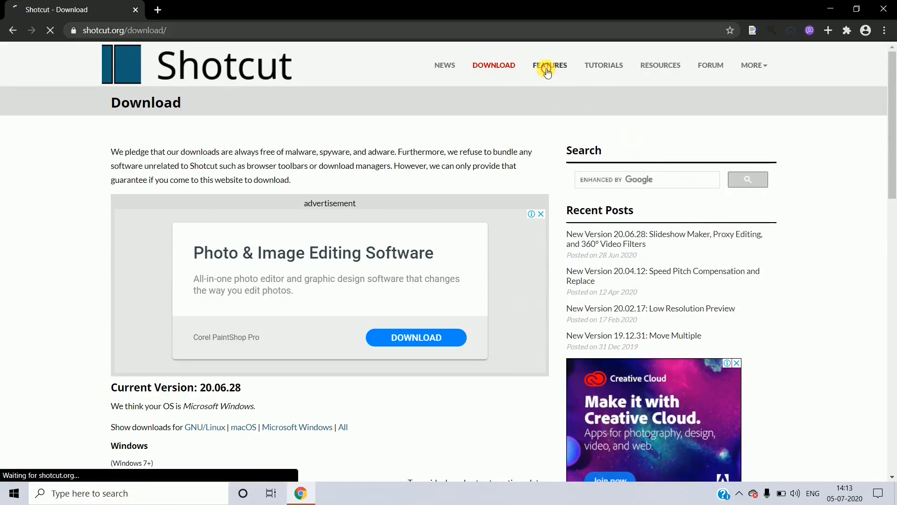
pyautogui.scroll(-6, 530, 234)
pyautogui.scroll(7, 531, 233)
pyautogui.click(489, 70)
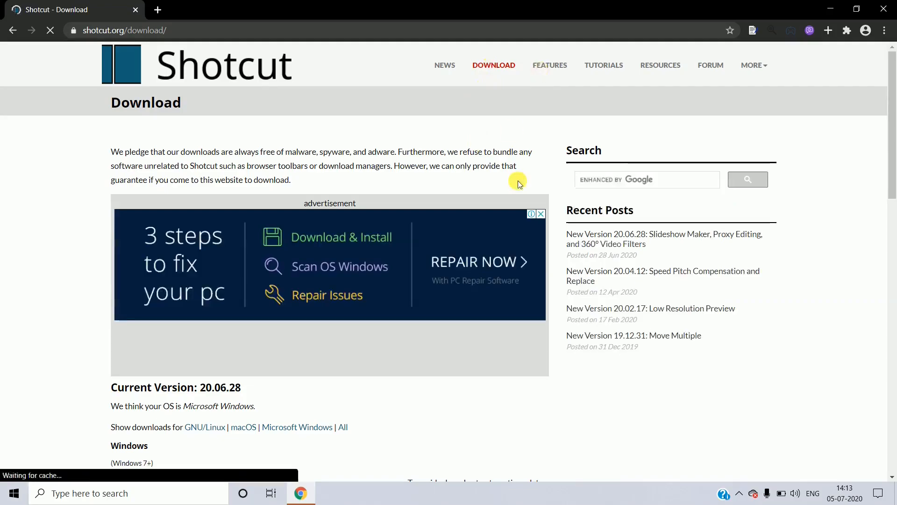
pyautogui.scroll(-4, 517, 183)
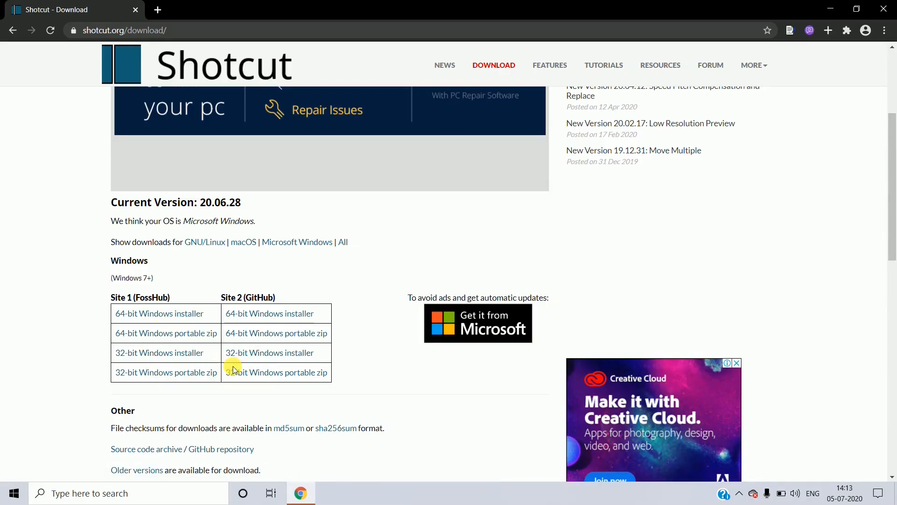
# Switch to Windows Settings, search for "about" and check the system type under About your PC.
pyautogui.click(857, 10)
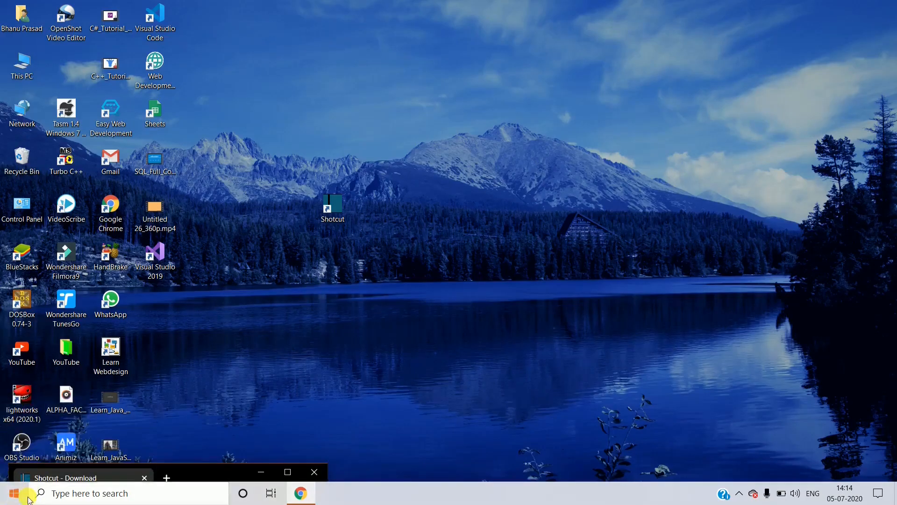
pyautogui.click(11, 493)
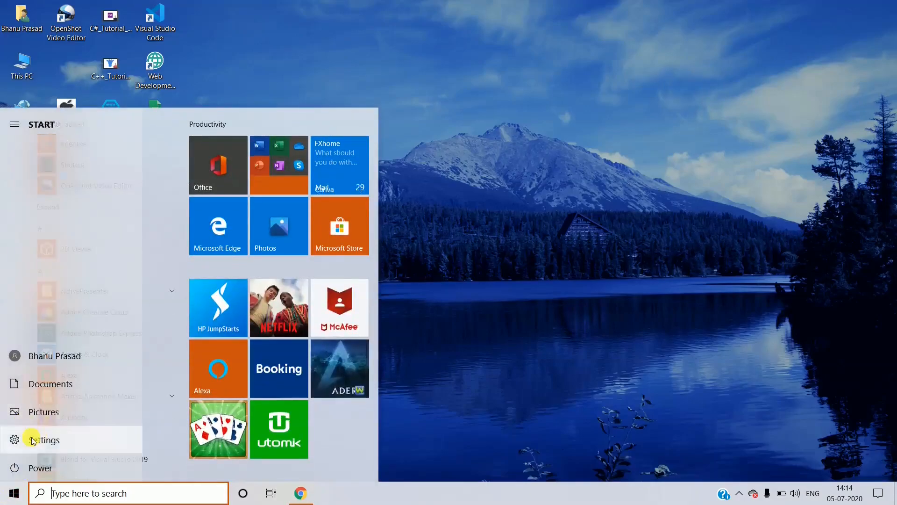
pyautogui.click(33, 440)
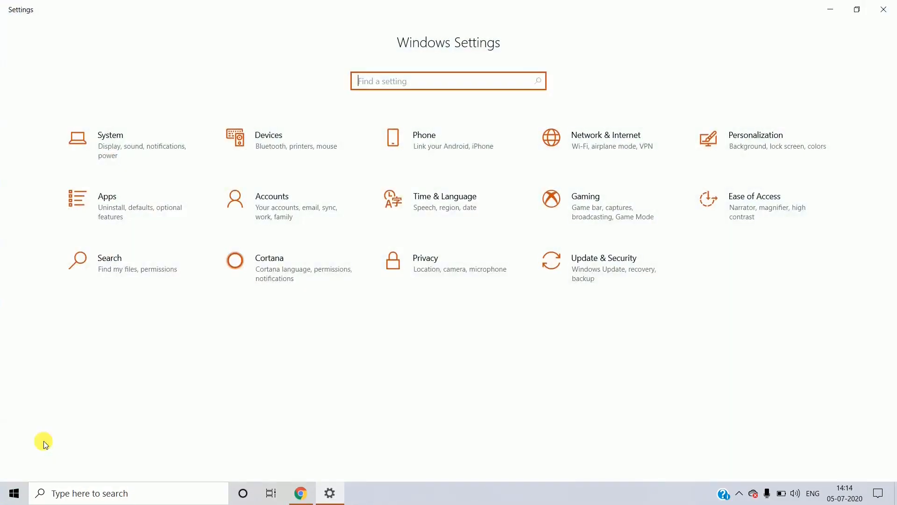
pyautogui.click(131, 149)
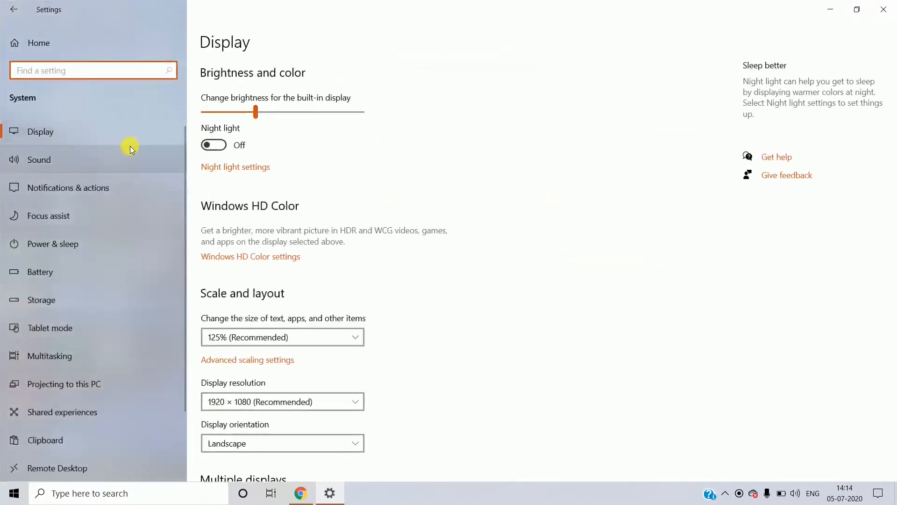
pyautogui.write('about')
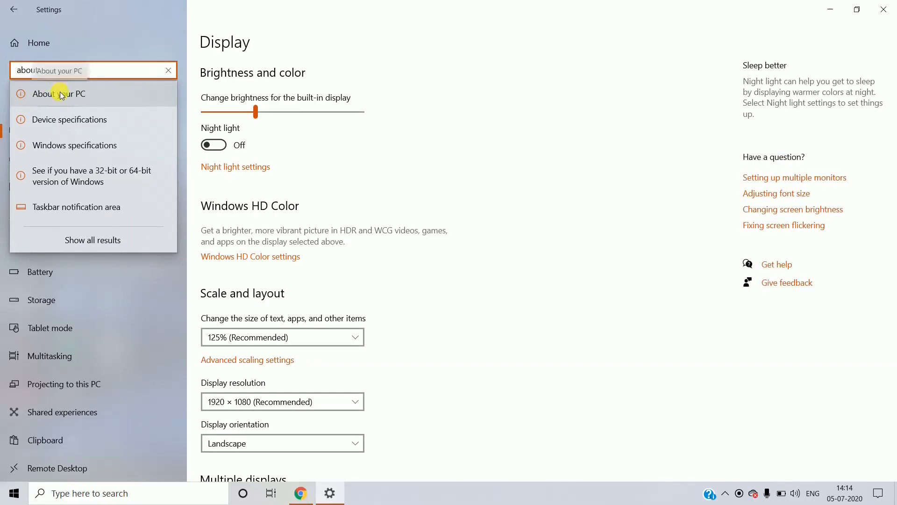
pyautogui.click(62, 94)
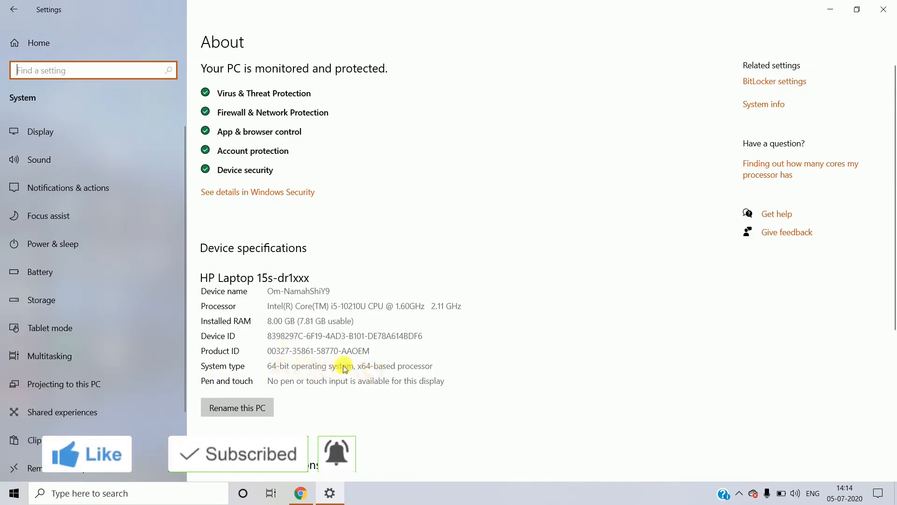
pyautogui.click(491, 302)
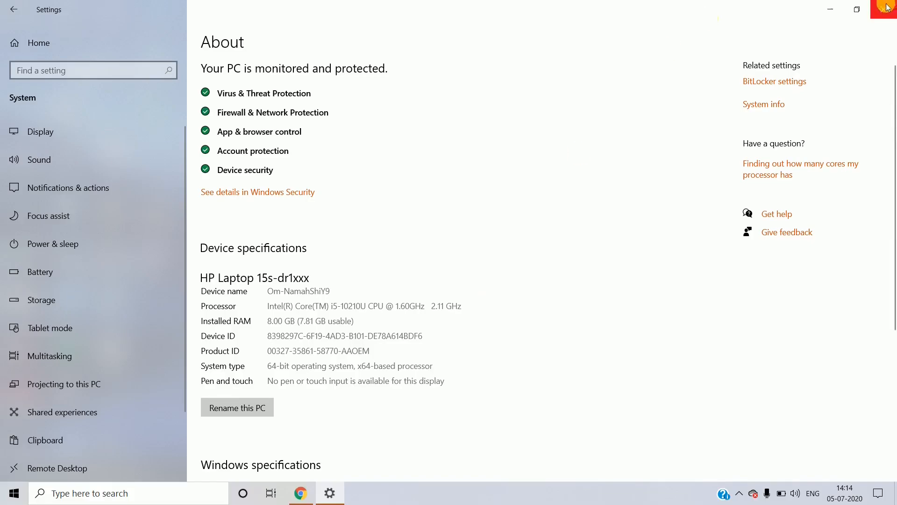
pyautogui.click(866, 10)
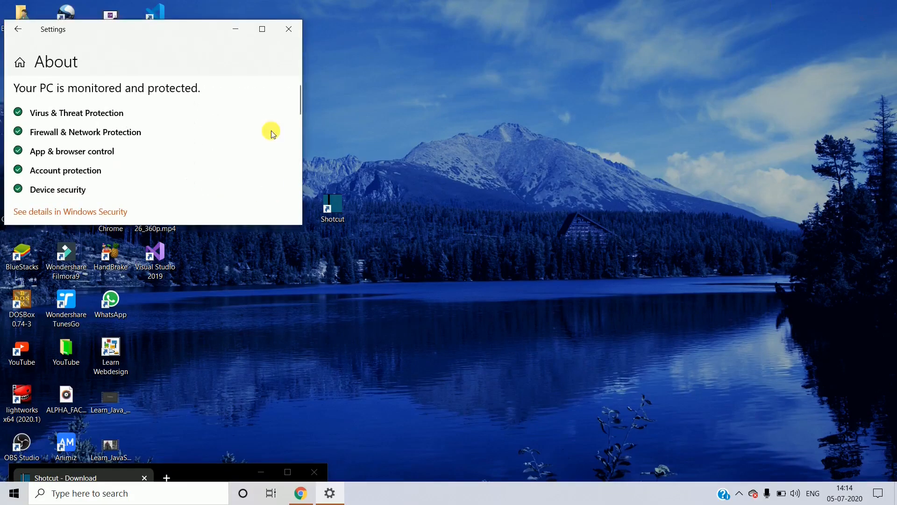
pyautogui.click(290, 30)
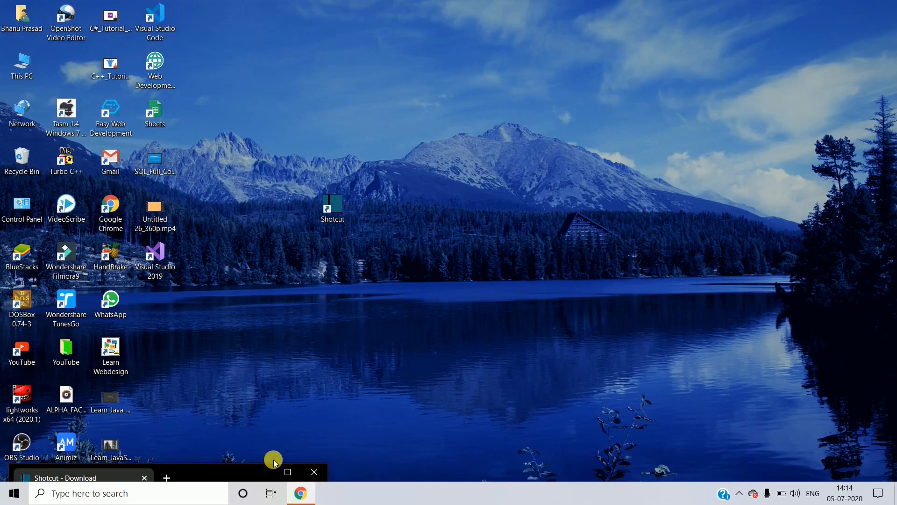
# Return to the Shotcut download page in Chrome and download the 64-bit Windows installer from FossHub.
pyautogui.click(287, 472)
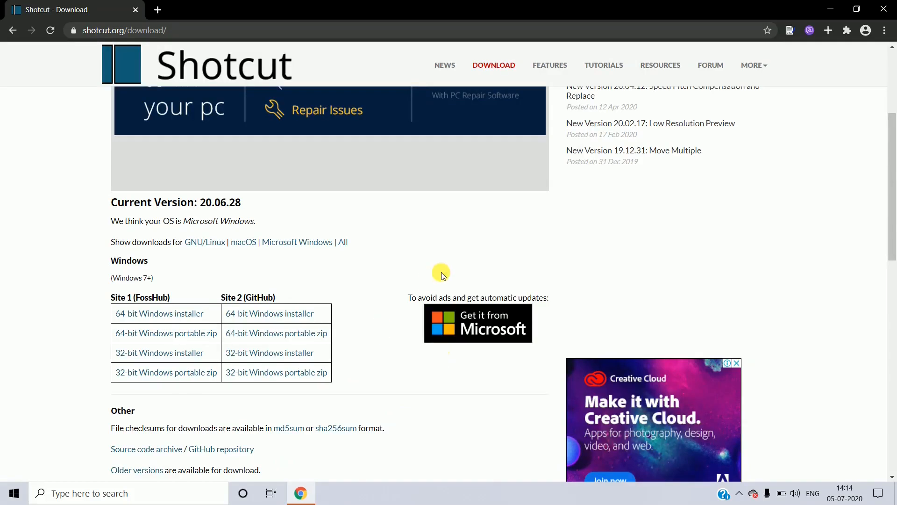
pyautogui.scroll(-2, 441, 275)
pyautogui.scroll(-2, 442, 275)
pyautogui.scroll(6, 442, 275)
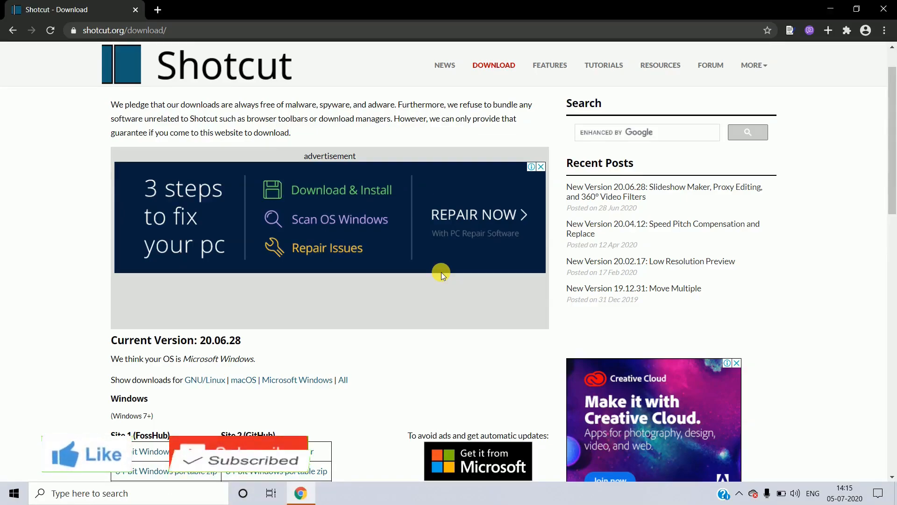
pyautogui.scroll(-3, 441, 271)
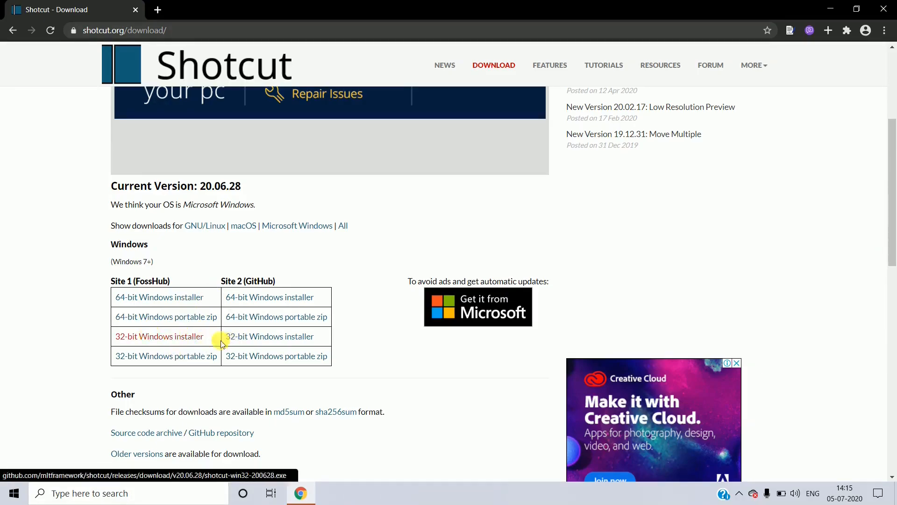
pyautogui.click(201, 298)
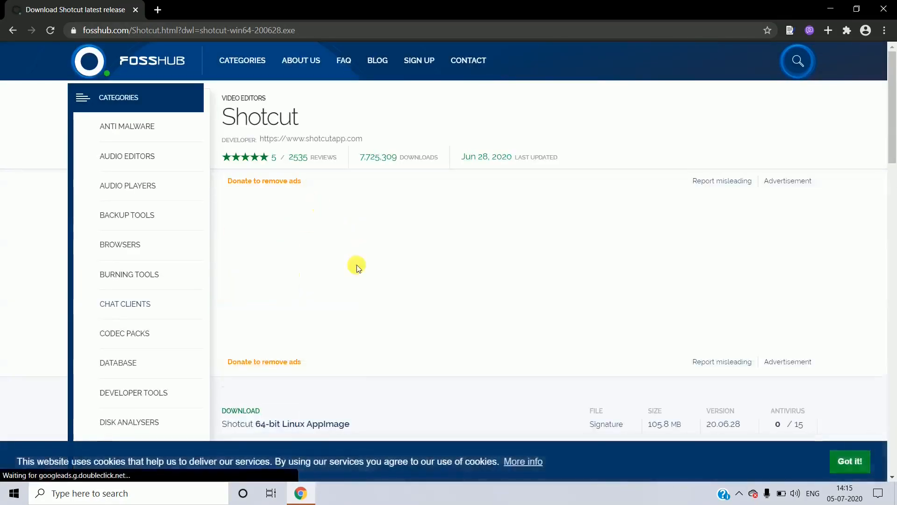
pyautogui.scroll(-5, 357, 265)
pyautogui.scroll(-3, 357, 264)
pyautogui.scroll(3, 356, 265)
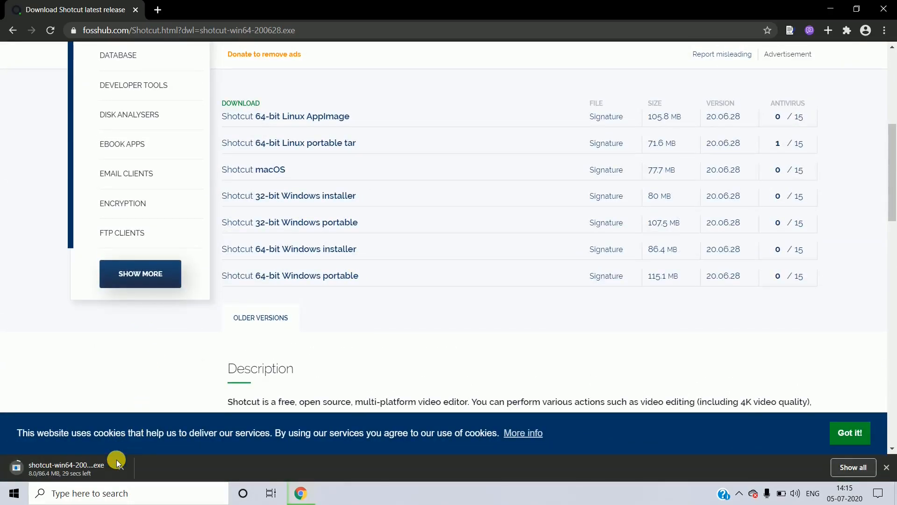
# Cancel the running Shotcut installer download and remove its entry from the browser's download list.
pyautogui.click(882, 32)
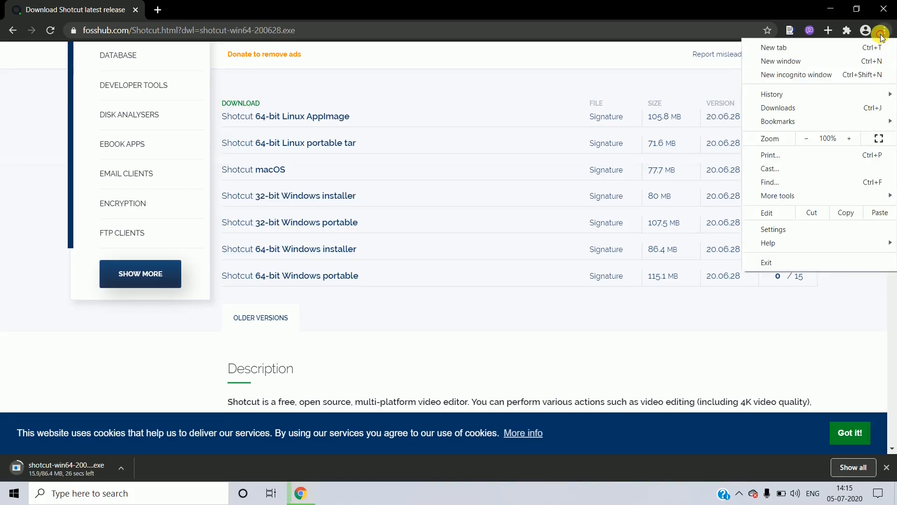
pyautogui.click(824, 106)
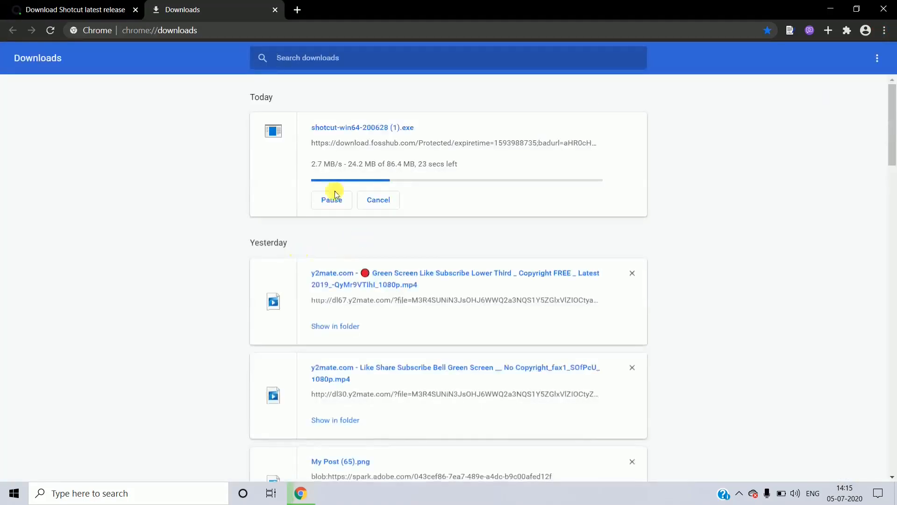
pyautogui.click(332, 200)
pyautogui.click(379, 199)
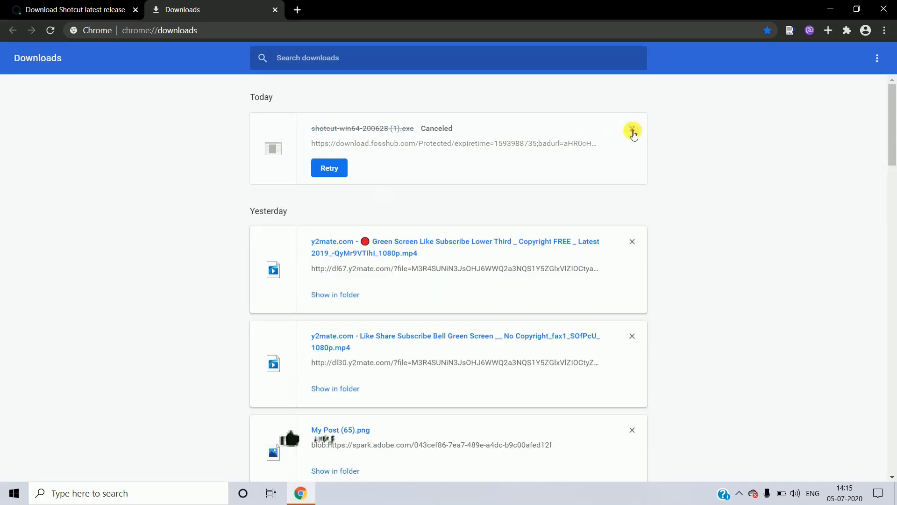
pyautogui.click(632, 127)
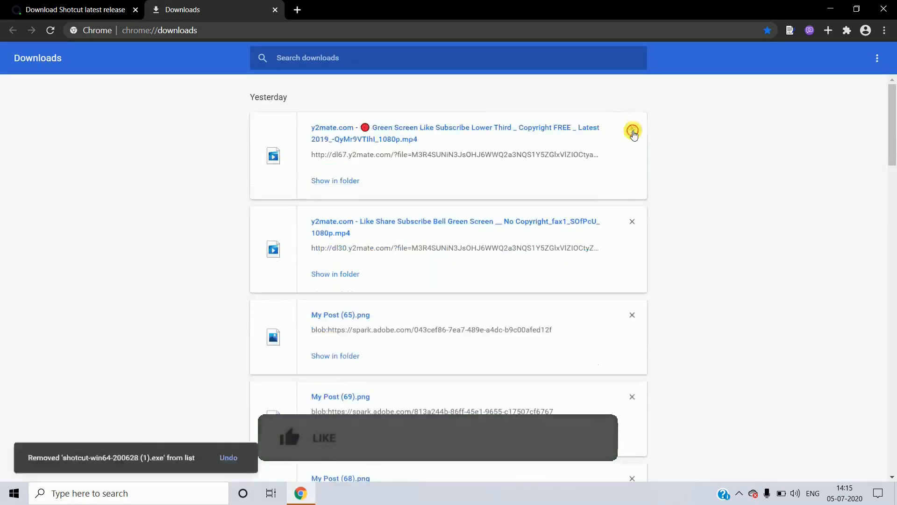
# Close Chrome and launch Shotcut from the desktop.
pyautogui.click(883, 8)
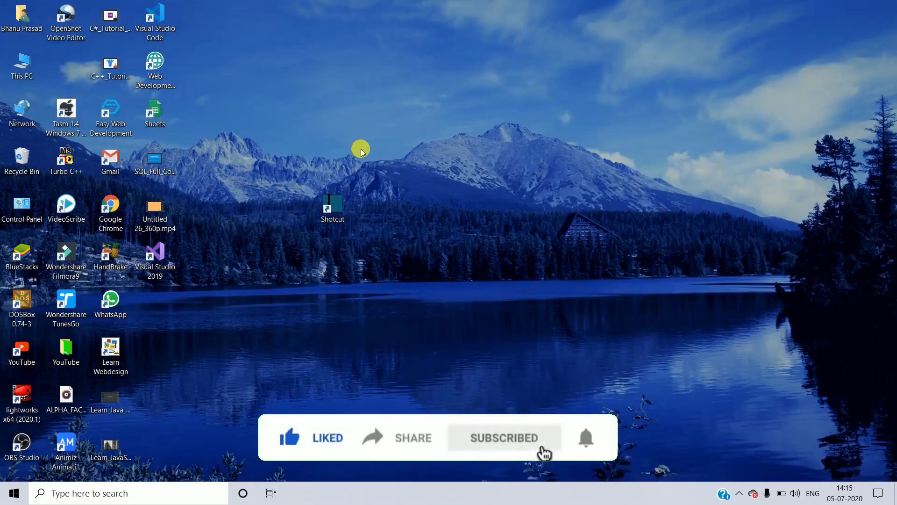
pyautogui.doubleClick(329, 203)
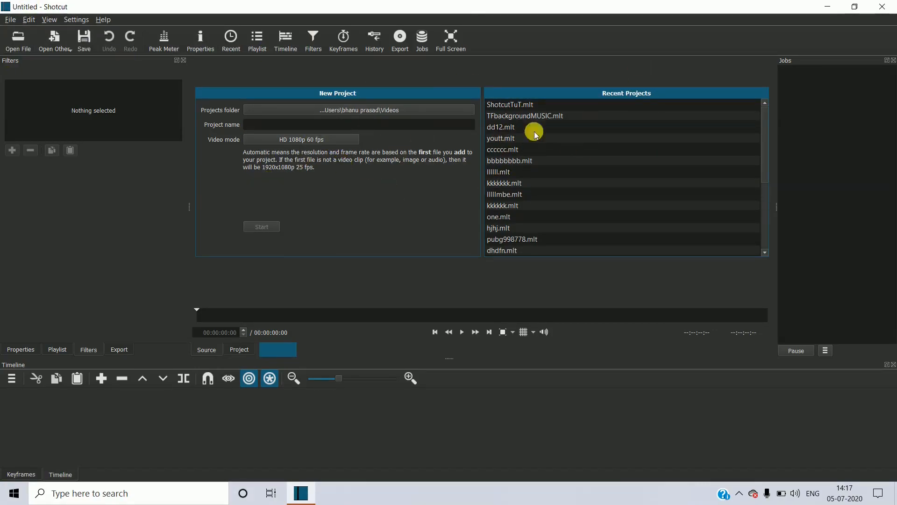
pyautogui.click(319, 110)
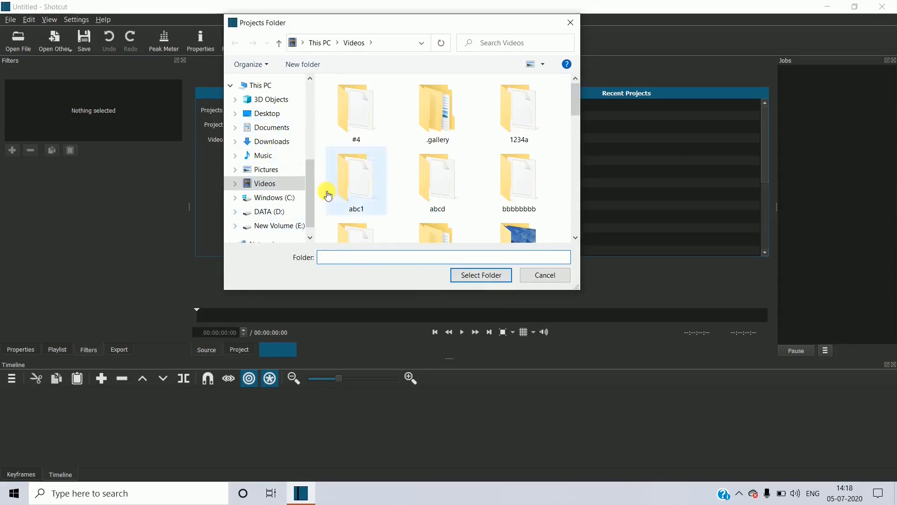
pyautogui.scroll(3, 248, 131)
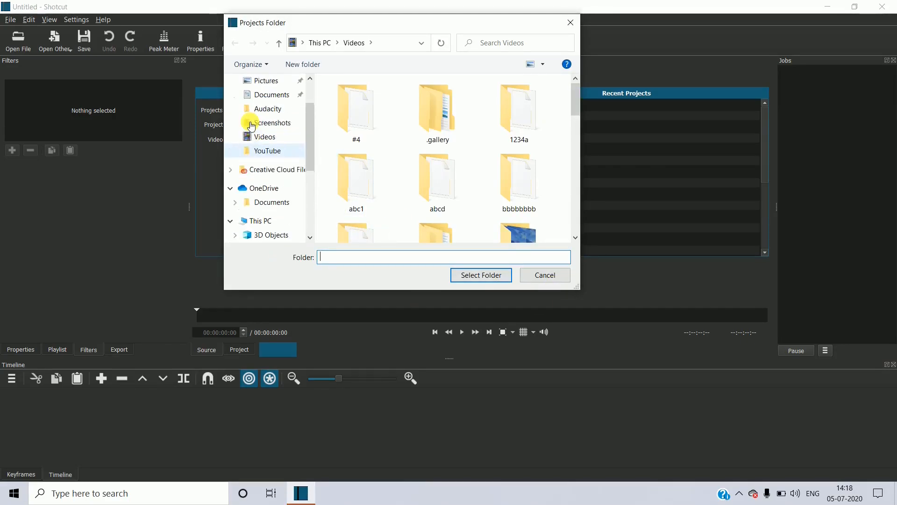
pyautogui.click(567, 21)
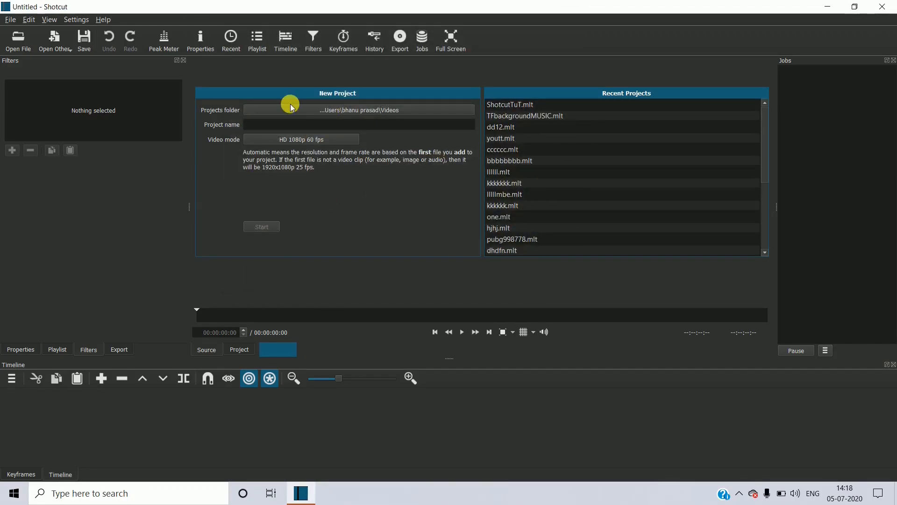
# Try to start a new project named ShotcutTUT with the HD 1080p 60 fps video mode.
pyautogui.click(263, 125)
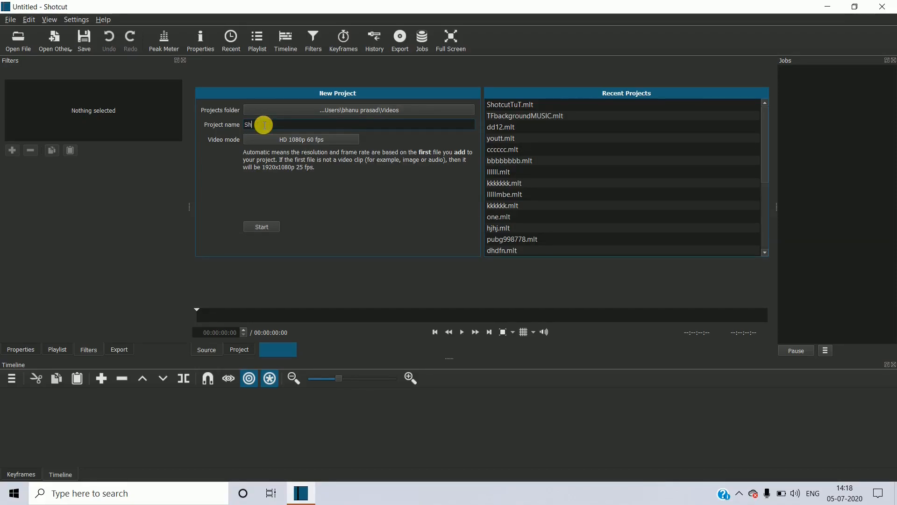
pyautogui.write('ShotcutTUT')
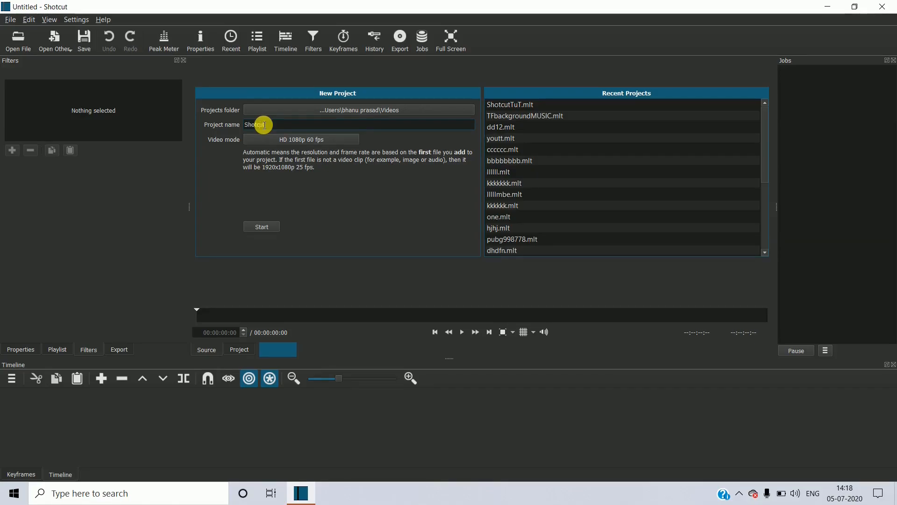
pyautogui.click(290, 144)
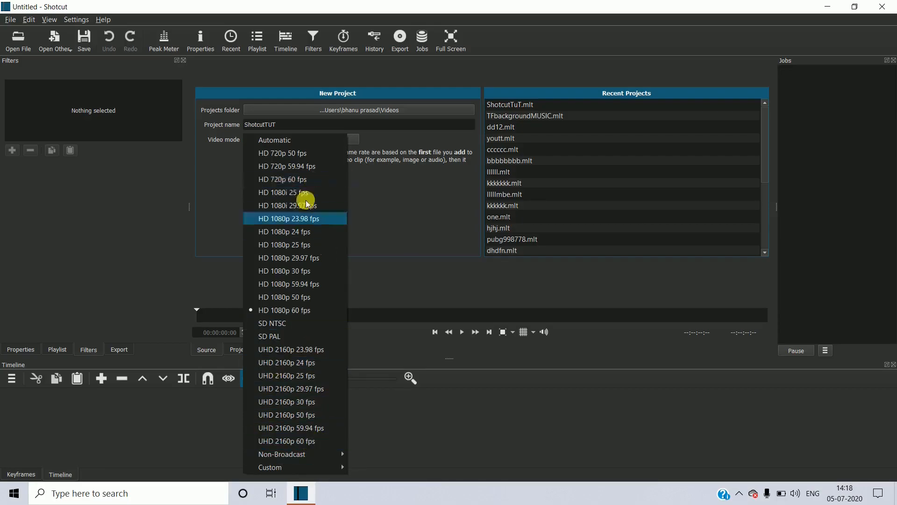
pyautogui.click(285, 309)
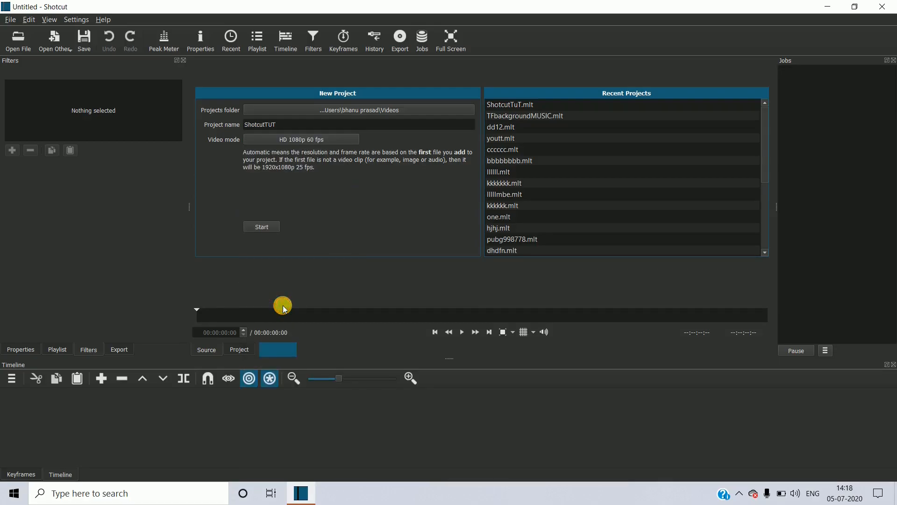
pyautogui.click(270, 227)
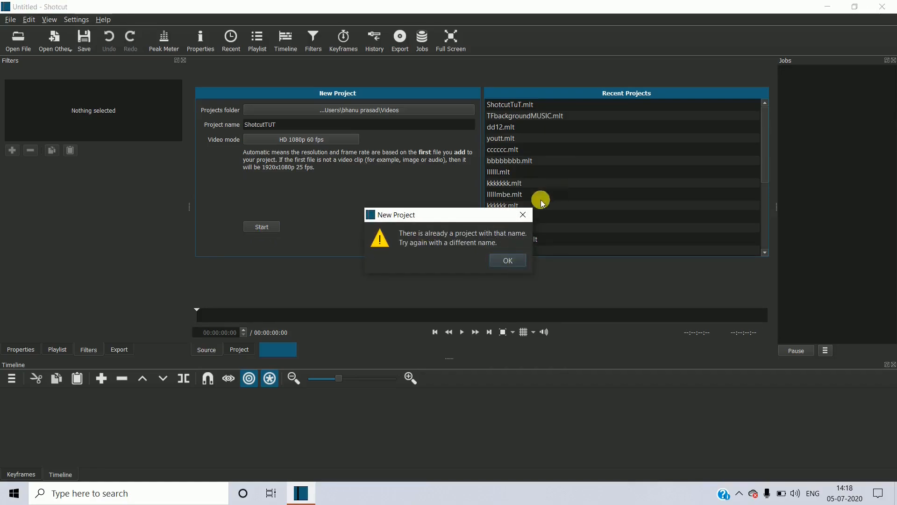
pyautogui.click(522, 215)
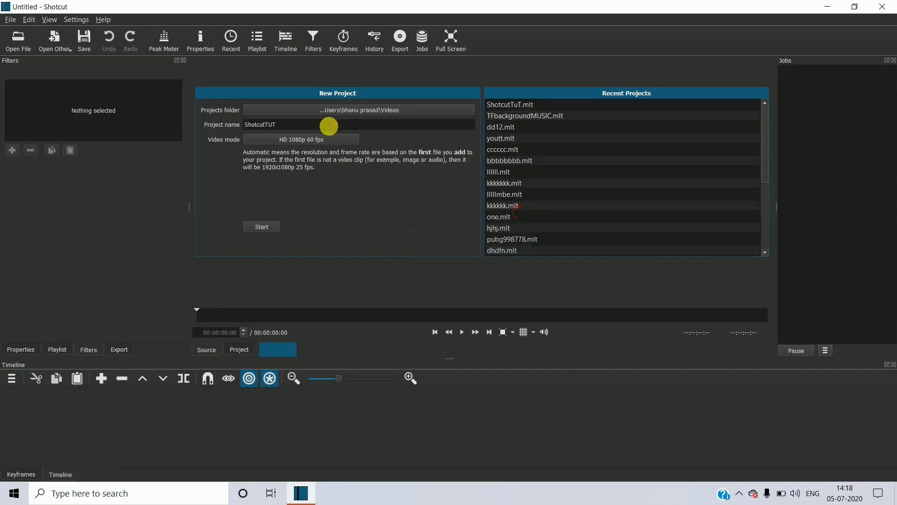
# Change the project name to ShotcutTUT12 and start the project.
pyautogui.write('12')
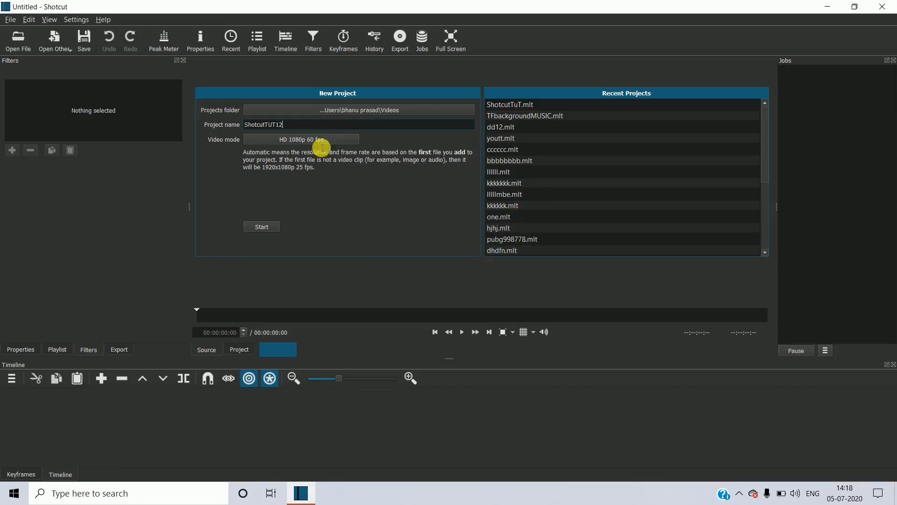
pyautogui.click(263, 227)
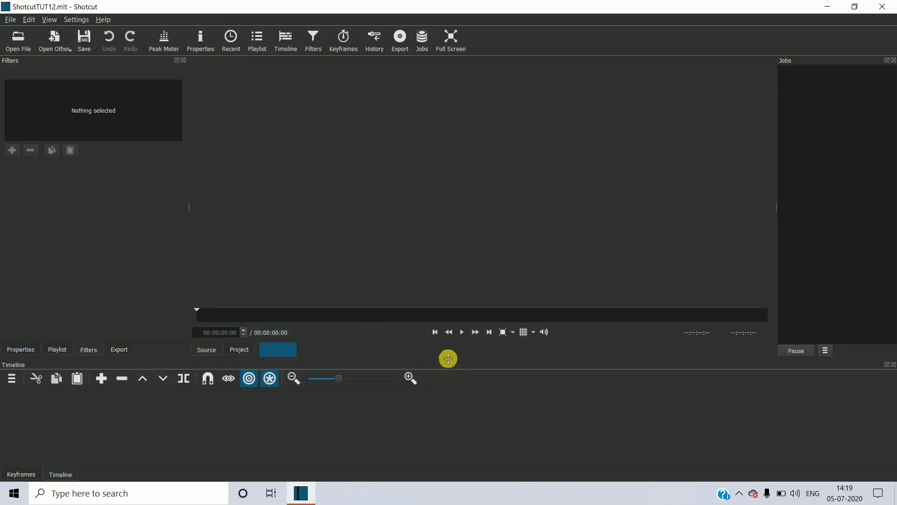
# Shrink the timeline area to enlarge the preview, then make the timeline slightly taller than it was originally.
pyautogui.moveTo(448, 358); pyautogui.dragTo(456, 433)
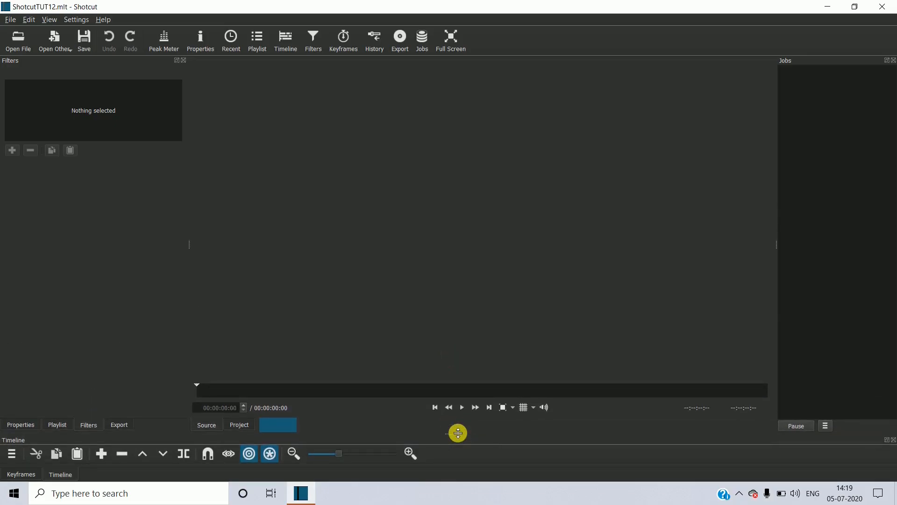
pyautogui.moveTo(450, 433); pyautogui.dragTo(439, 339)
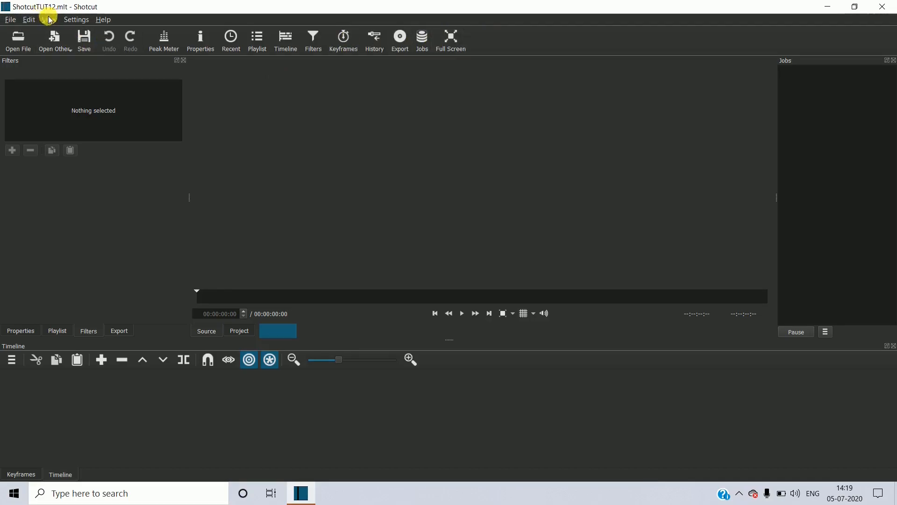
# Switch the interface to small icons, then restore the normal icon size.
pyautogui.click(10, 19)
pyautogui.click(10, 19)
pyautogui.click(66, 22)
pyautogui.moveTo(10, 20)
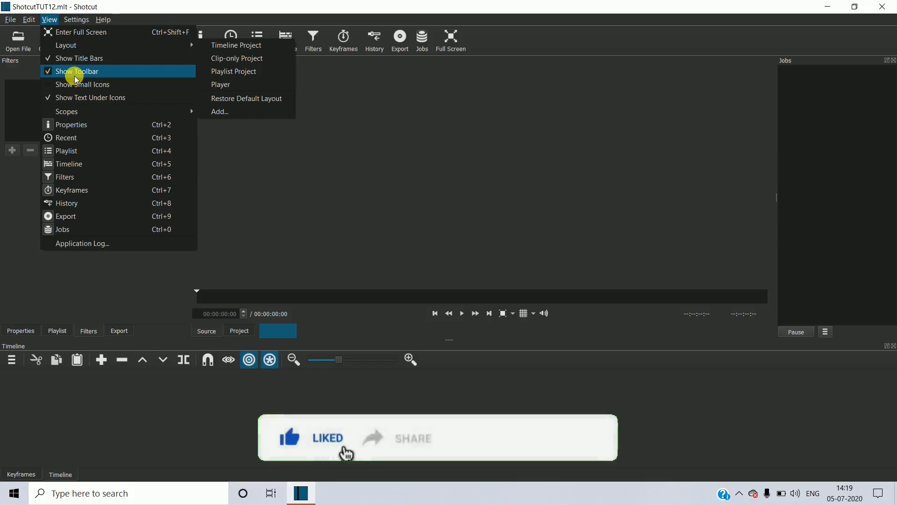
pyautogui.click(51, 84)
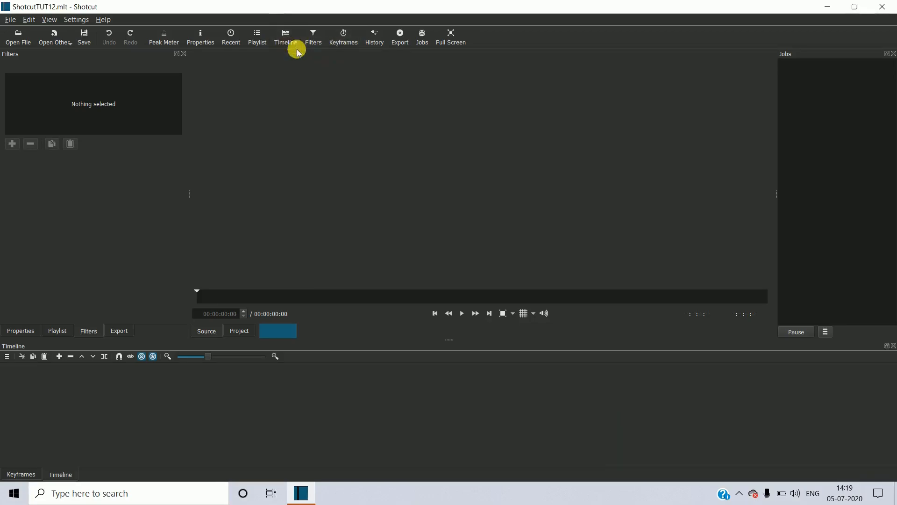
pyautogui.click(49, 20)
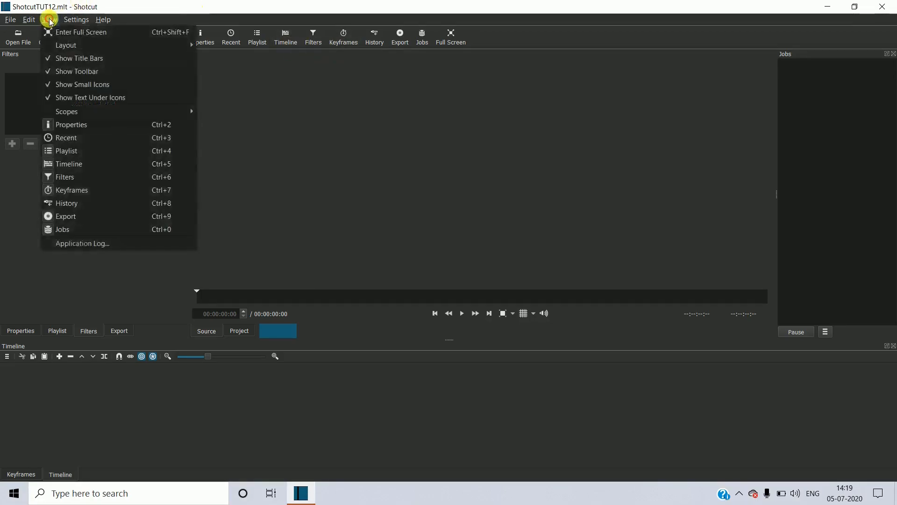
pyautogui.click(47, 86)
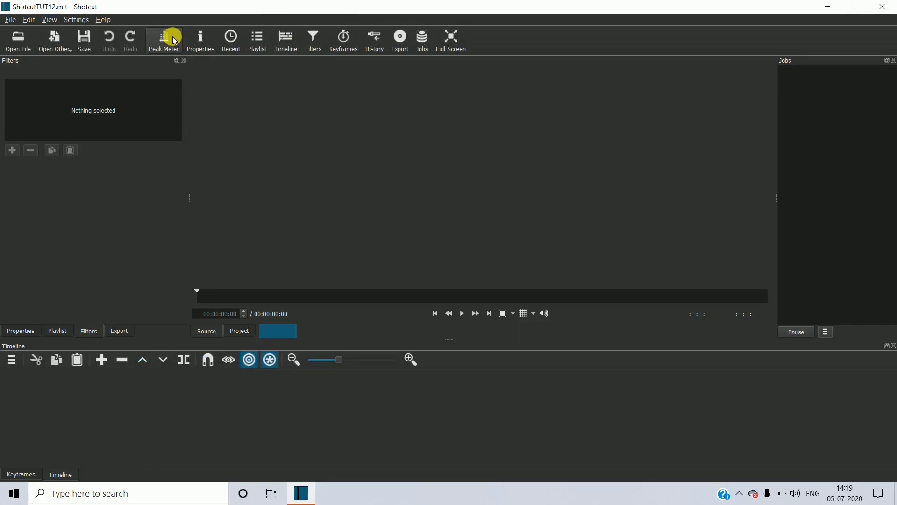
pyautogui.click(48, 19)
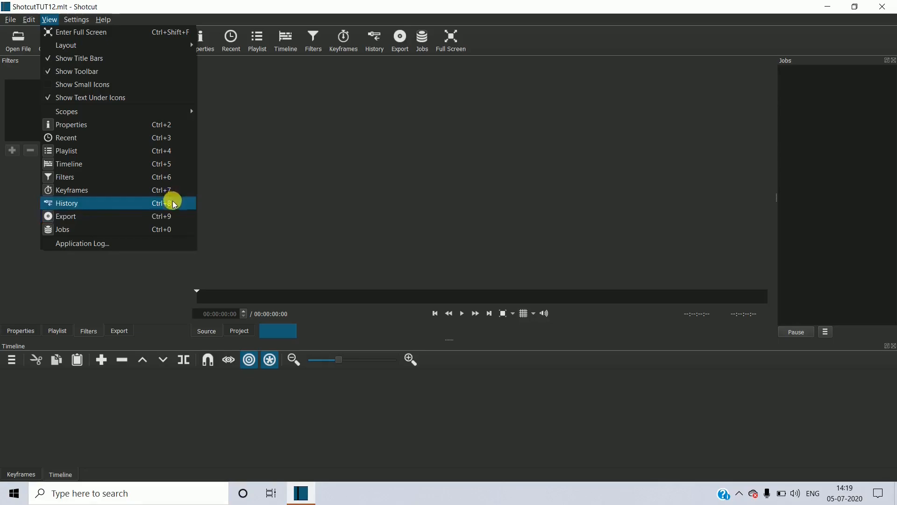
pyautogui.click(251, 135)
pyautogui.click(77, 19)
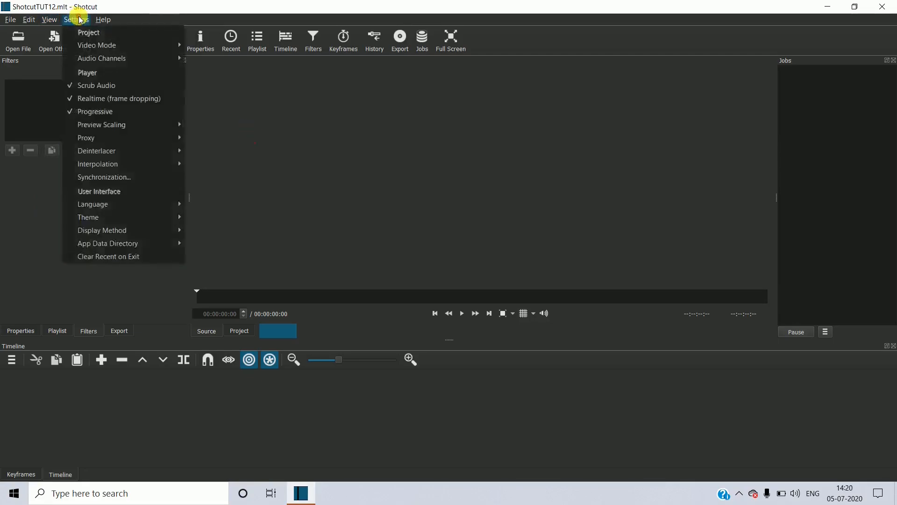
pyautogui.click(79, 19)
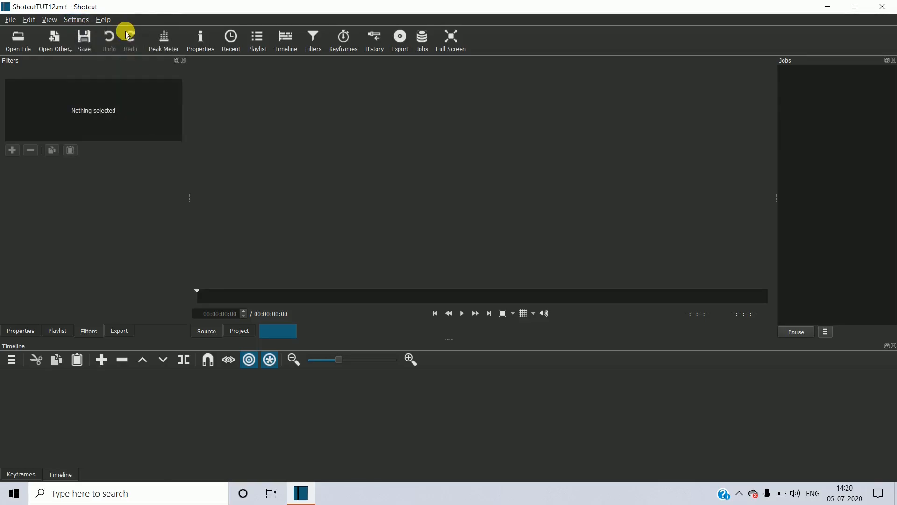
# Switch the interface theme to Fusion Light.
pyautogui.click(74, 20)
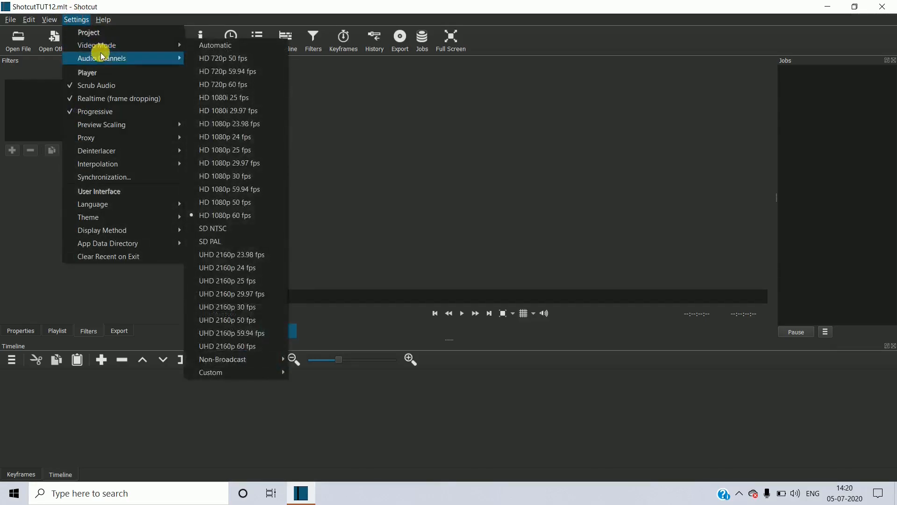
pyautogui.moveTo(158, 44)
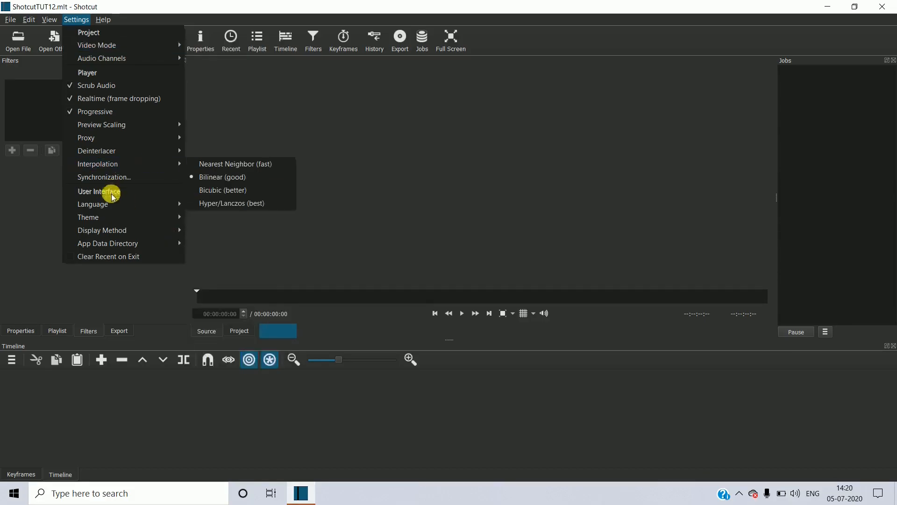
pyautogui.moveTo(166, 217)
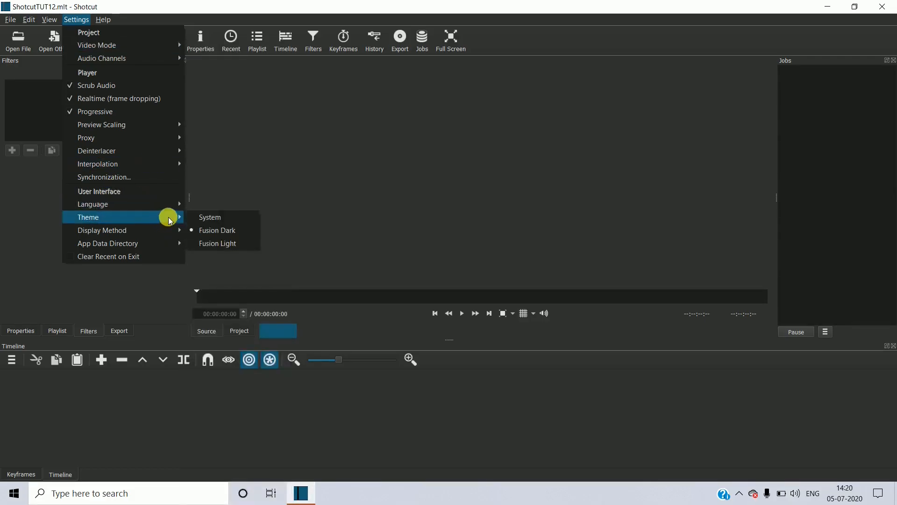
pyautogui.click(218, 244)
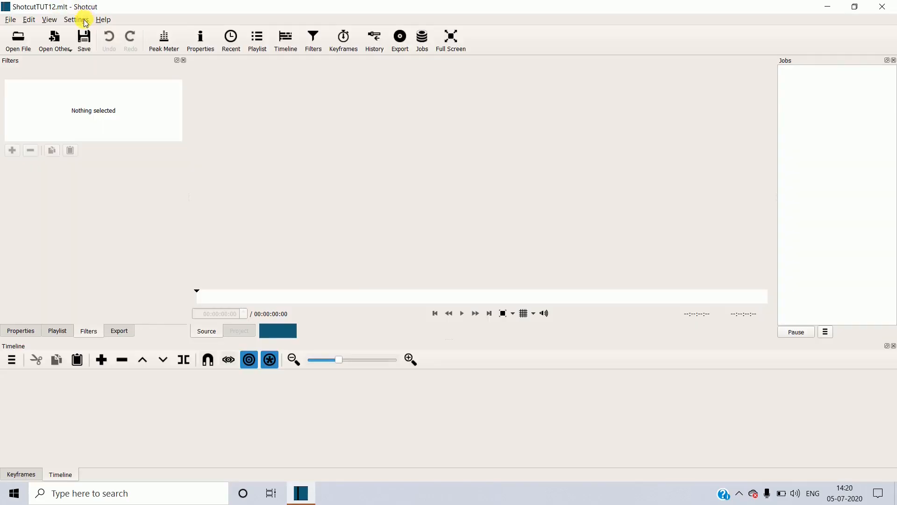
# Set the interface theme back to Fusion Dark.
pyautogui.click(86, 22)
pyautogui.click(366, 92)
pyautogui.click(84, 19)
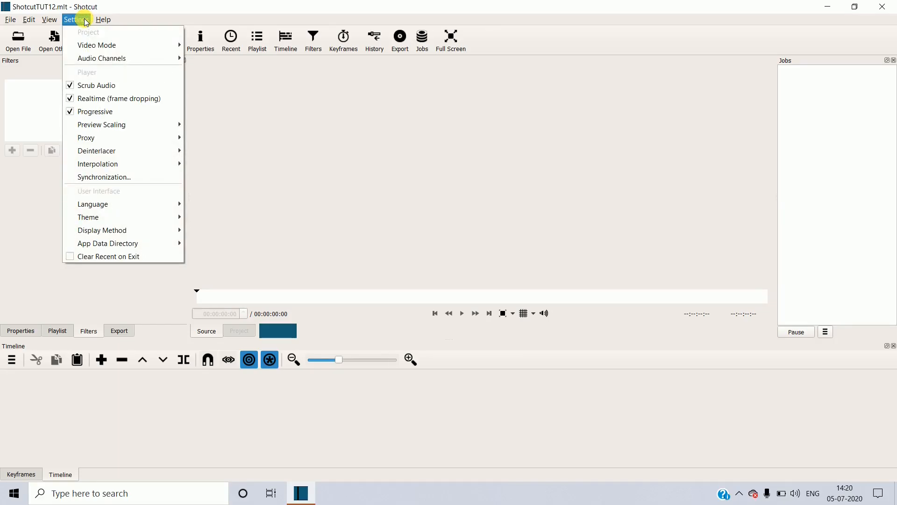
pyautogui.moveTo(183, 215)
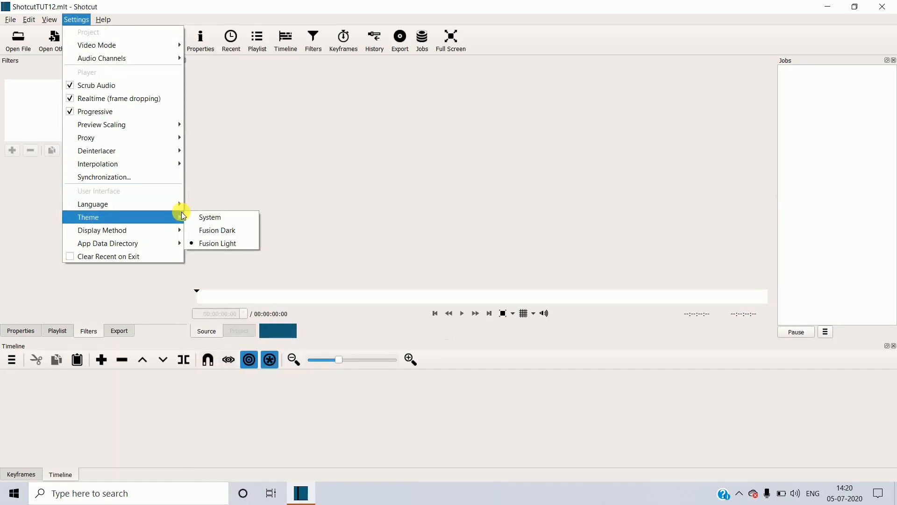
pyautogui.click(221, 231)
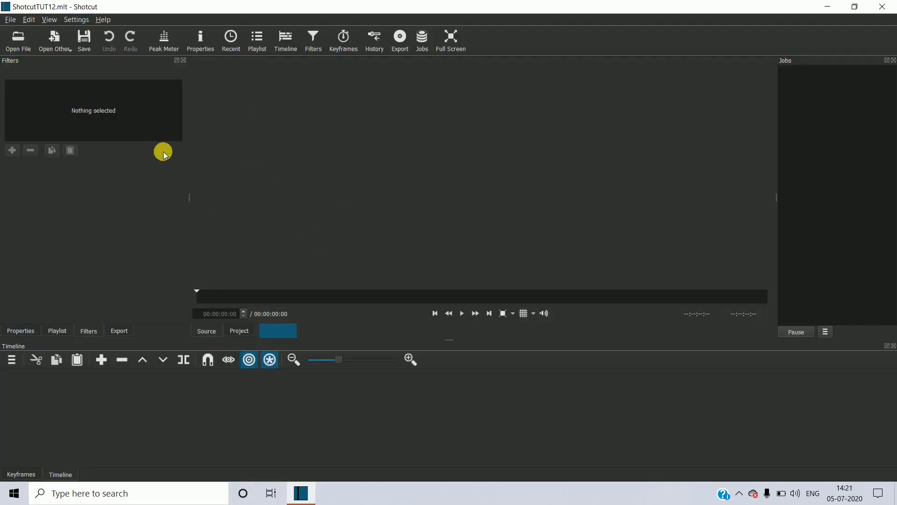
# Look through the help options, then enter full screen and leave it again.
pyautogui.click(103, 20)
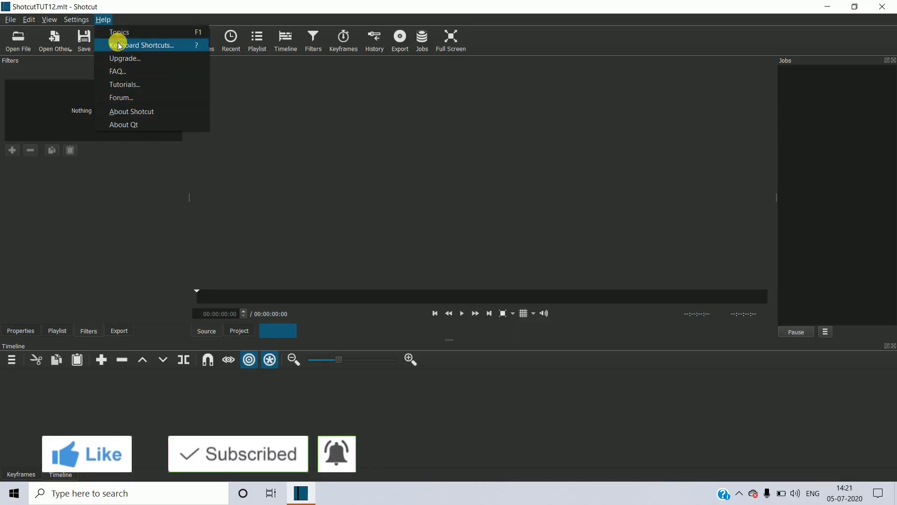
pyautogui.click(217, 117)
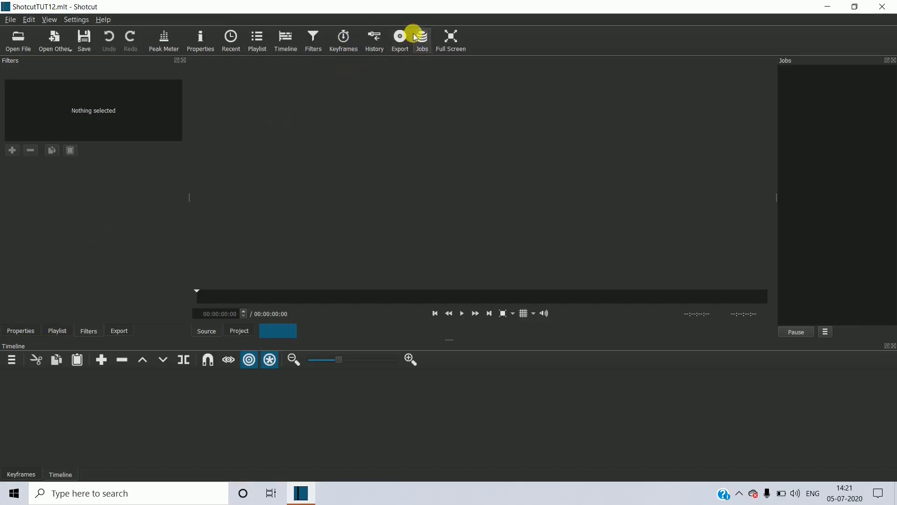
pyautogui.click(453, 46)
pyautogui.click(453, 46)
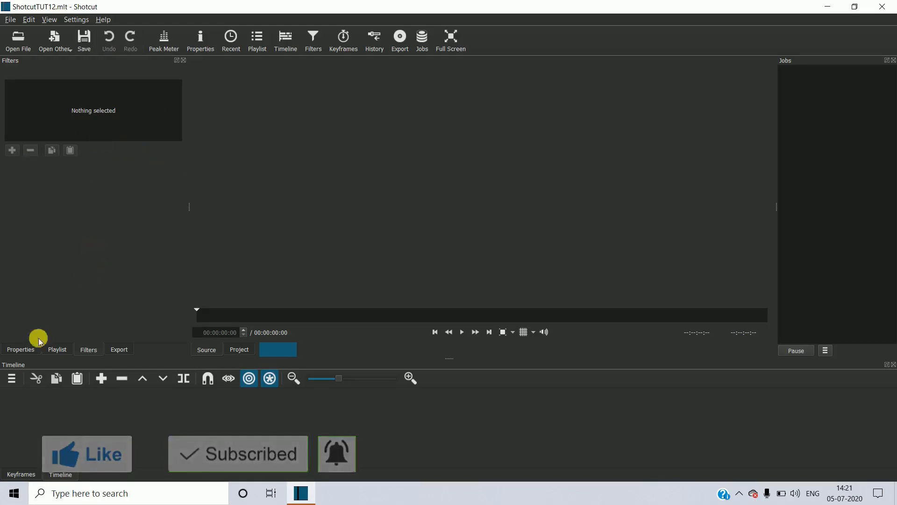
# Open mmmmmmm.mp4 from the Desktop YouTube folder and place it at the start of the timeline.
pyautogui.click(57, 349)
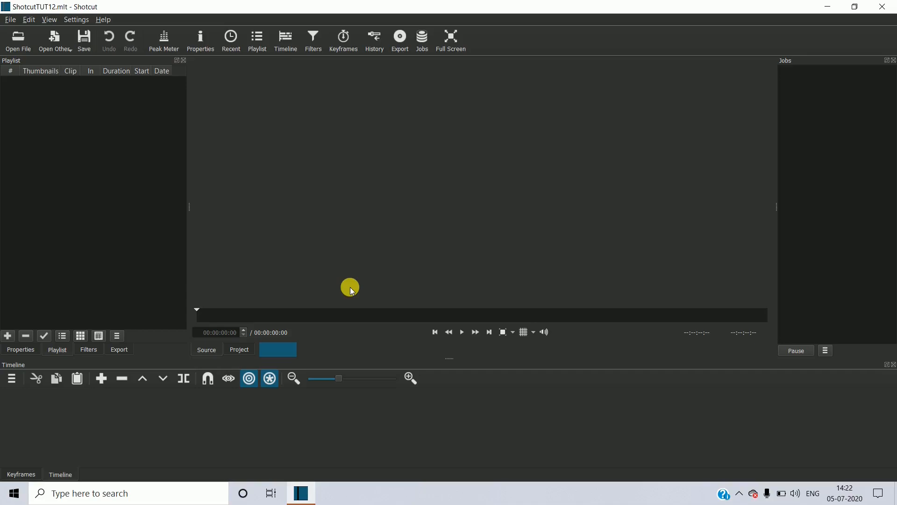
pyautogui.click(21, 41)
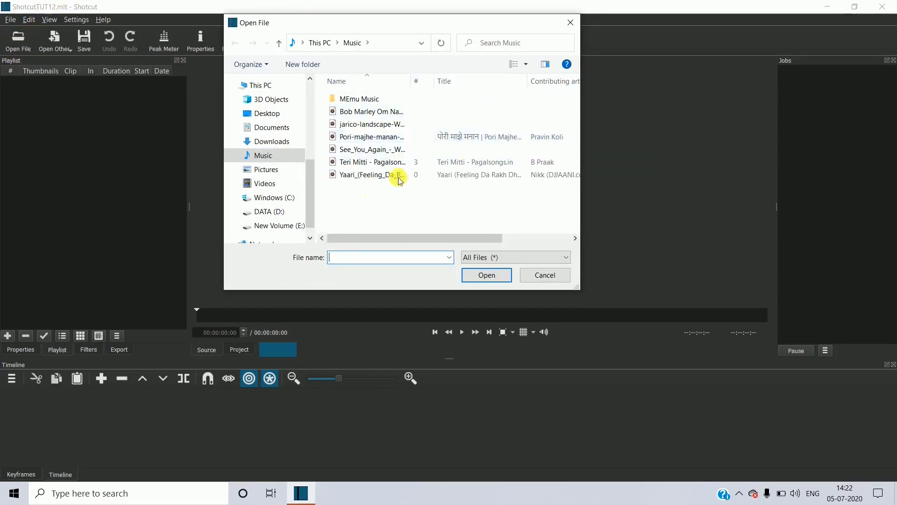
pyautogui.scroll(5, 261, 161)
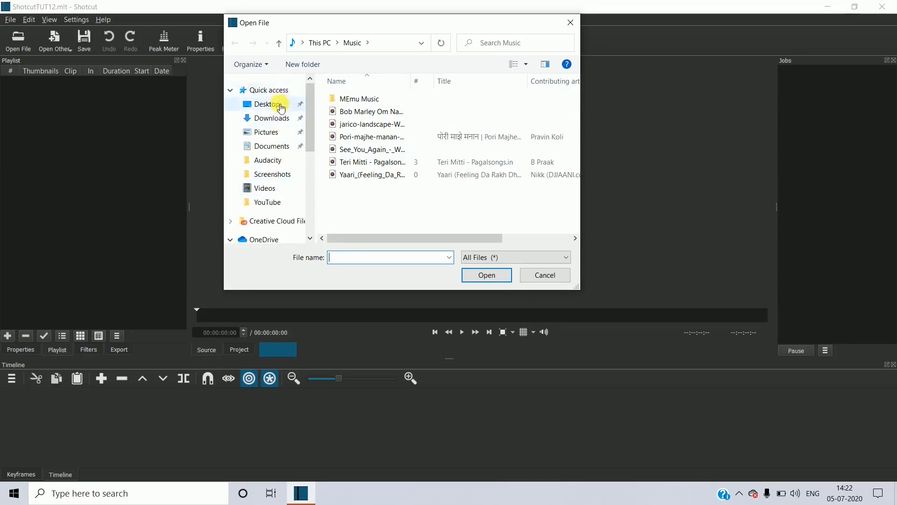
pyautogui.click(273, 200)
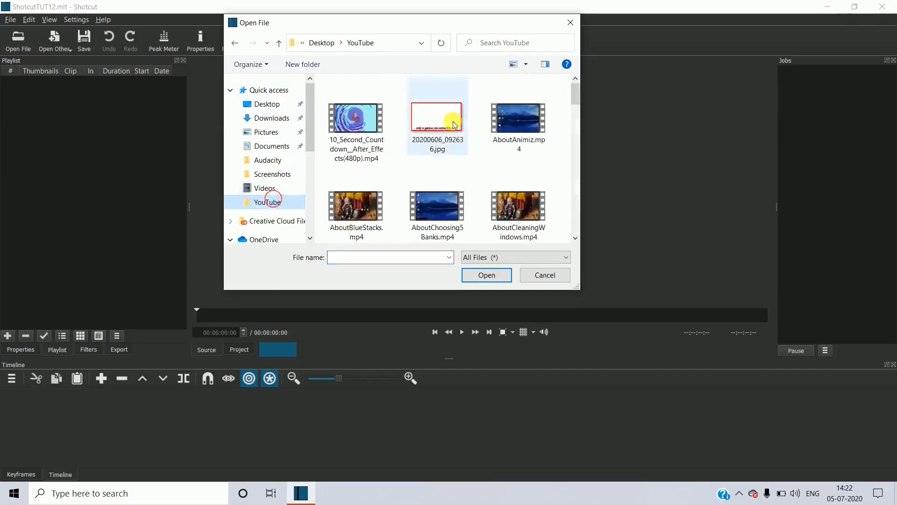
pyautogui.scroll(-5, 447, 140)
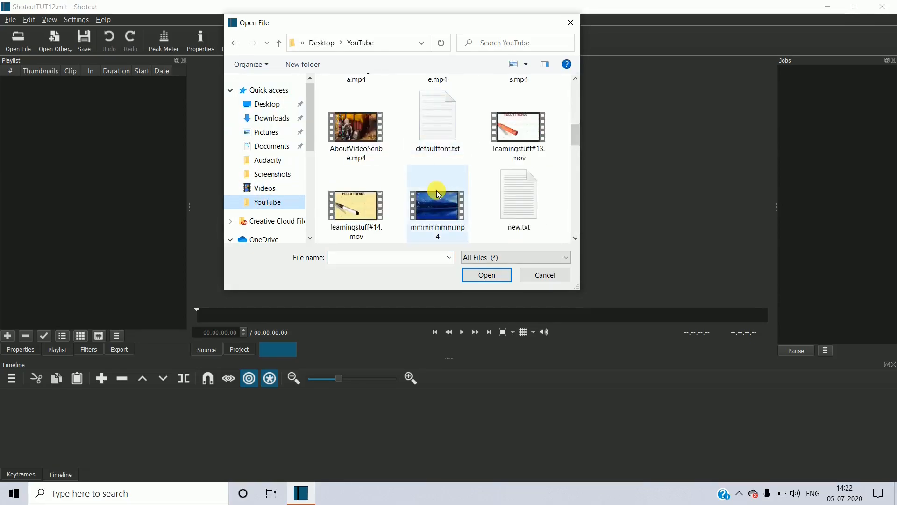
pyautogui.click(436, 206)
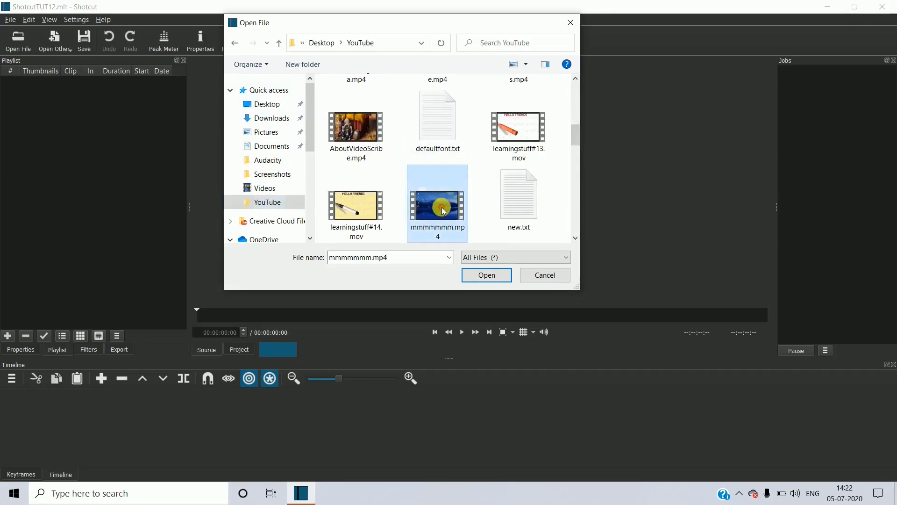
pyautogui.click(486, 276)
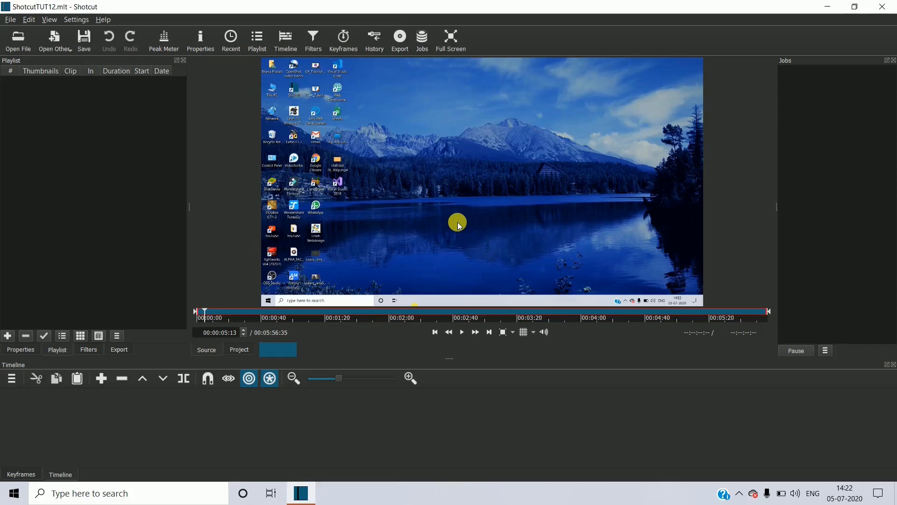
pyautogui.moveTo(458, 223); pyautogui.dragTo(2, 408)
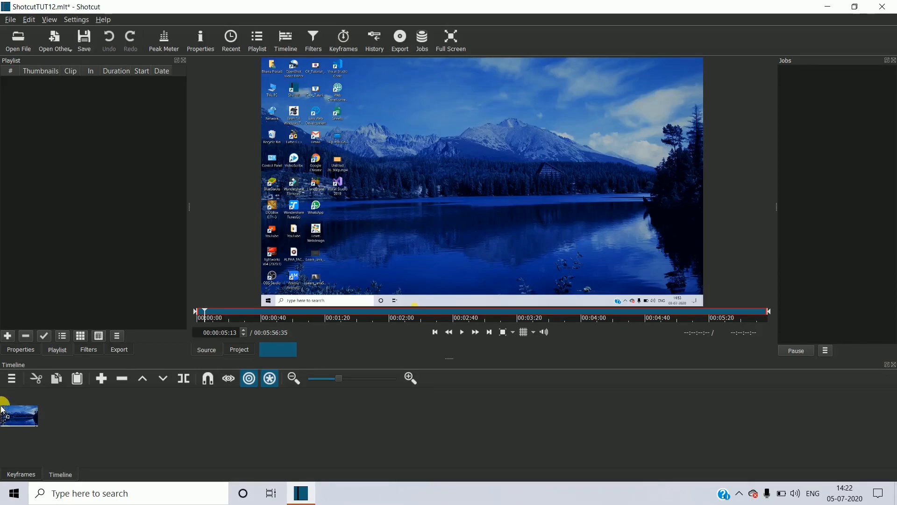
pyautogui.moveTo(3, 410); pyautogui.dragTo(2, 410)
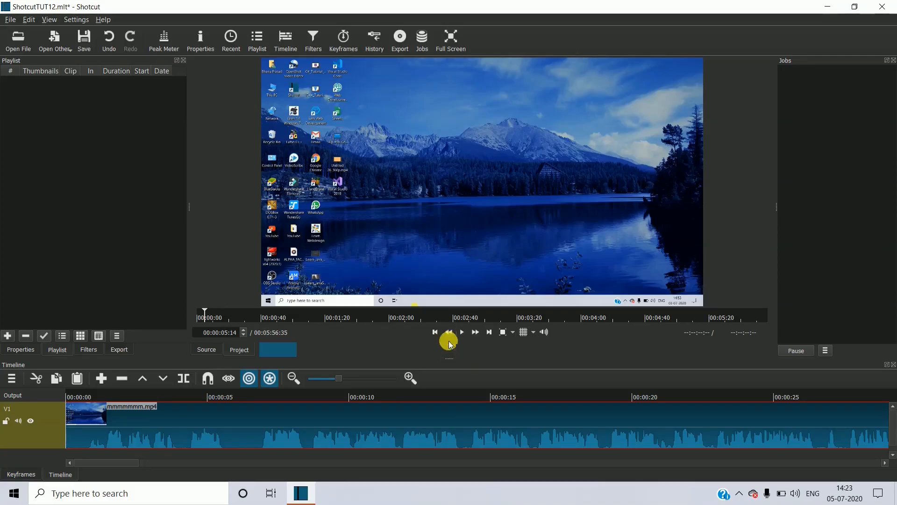
# Undock the Timeline panel and resize it so the clip's full track height shows.
pyautogui.moveTo(449, 360); pyautogui.dragTo(448, 335)
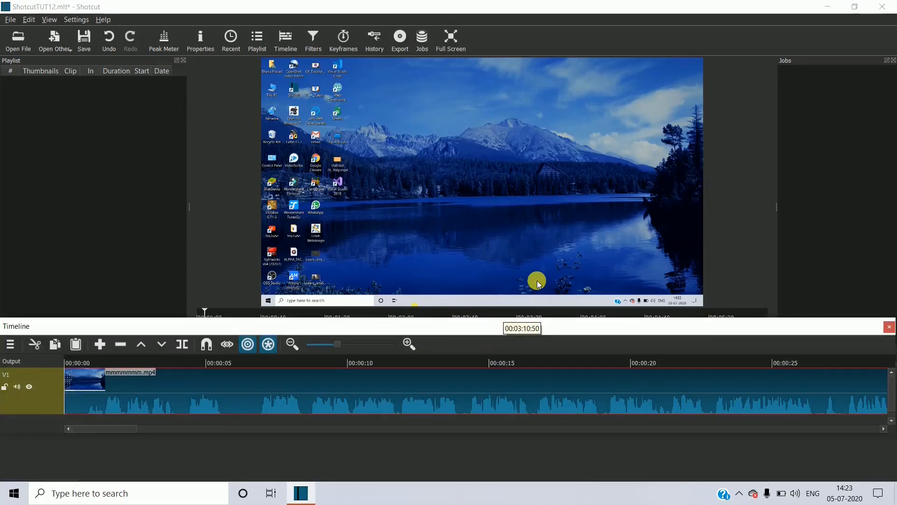
pyautogui.click(104, 41)
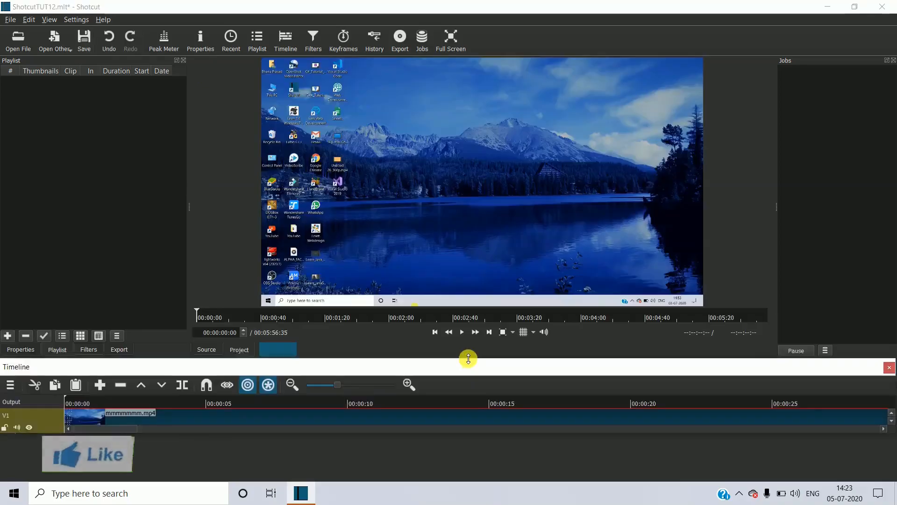
pyautogui.moveTo(468, 359); pyautogui.dragTo(473, 381)
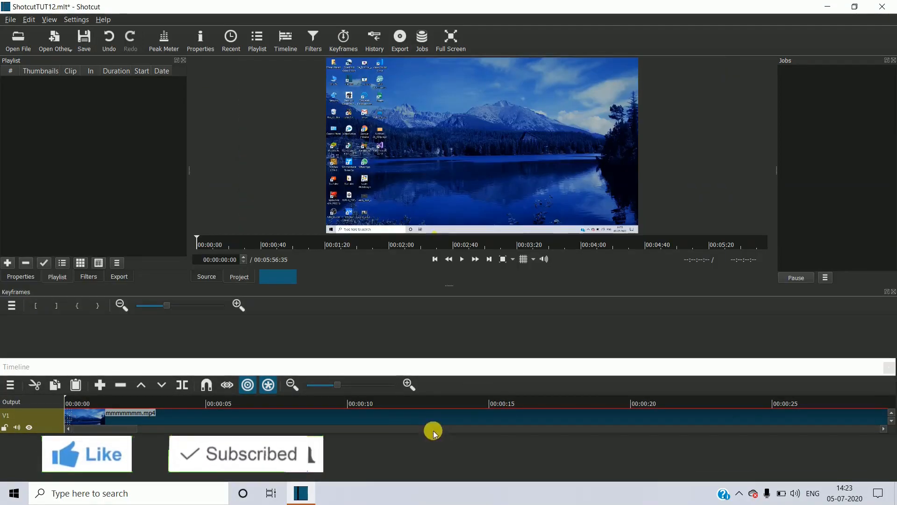
pyautogui.moveTo(433, 431); pyautogui.dragTo(439, 466)
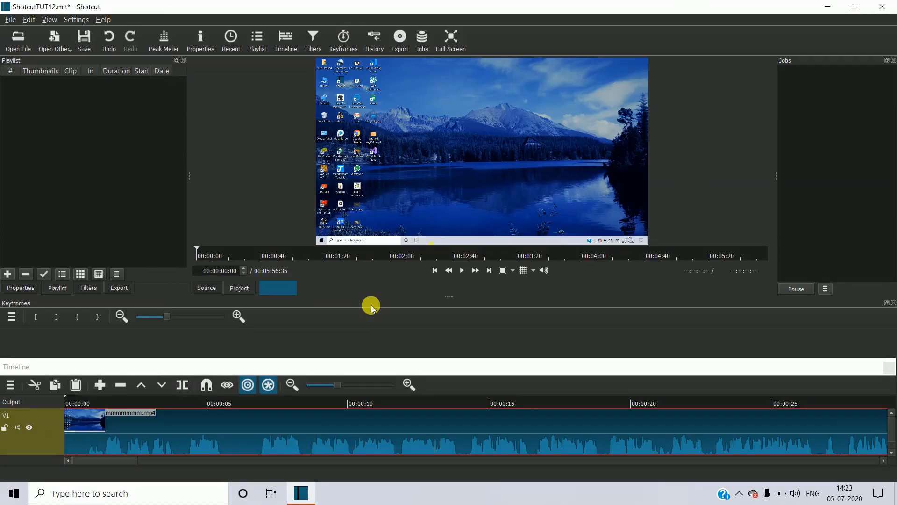
# Detach the audio from the mmmmmmm.mp4 clip and enlarge the timeline to show the V1 and A1 tracks.
pyautogui.rightClick(258, 430)
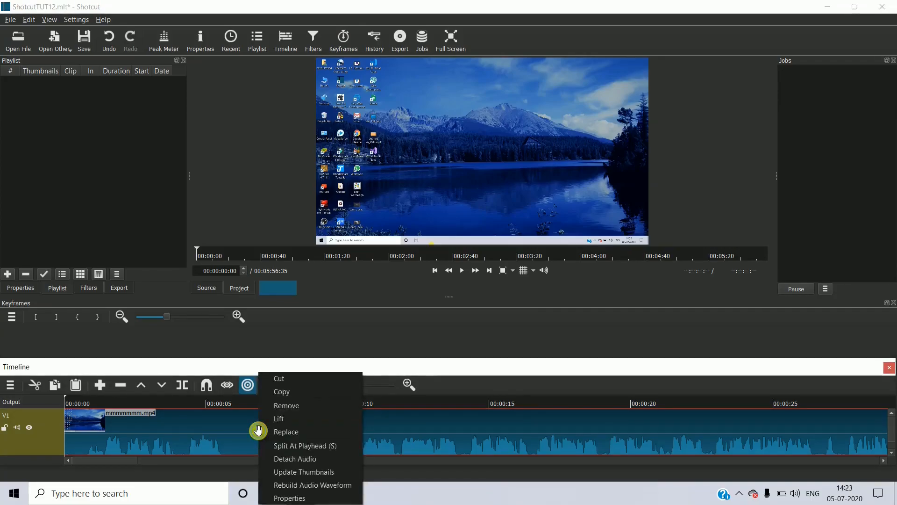
pyautogui.click(295, 459)
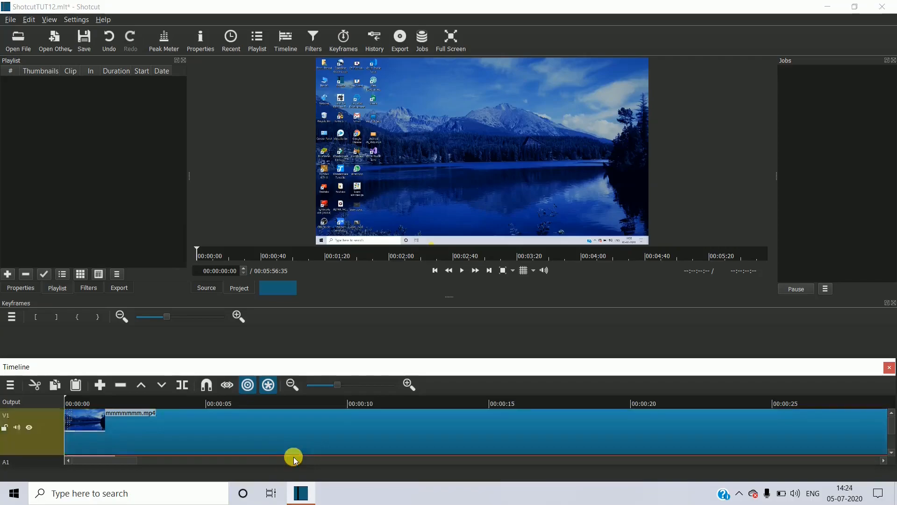
pyautogui.moveTo(448, 356); pyautogui.dragTo(470, 326)
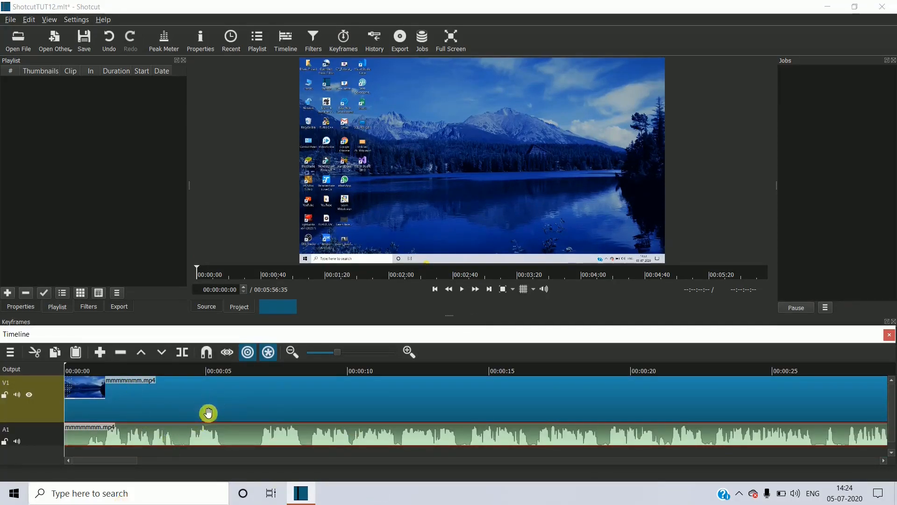
pyautogui.click(201, 429)
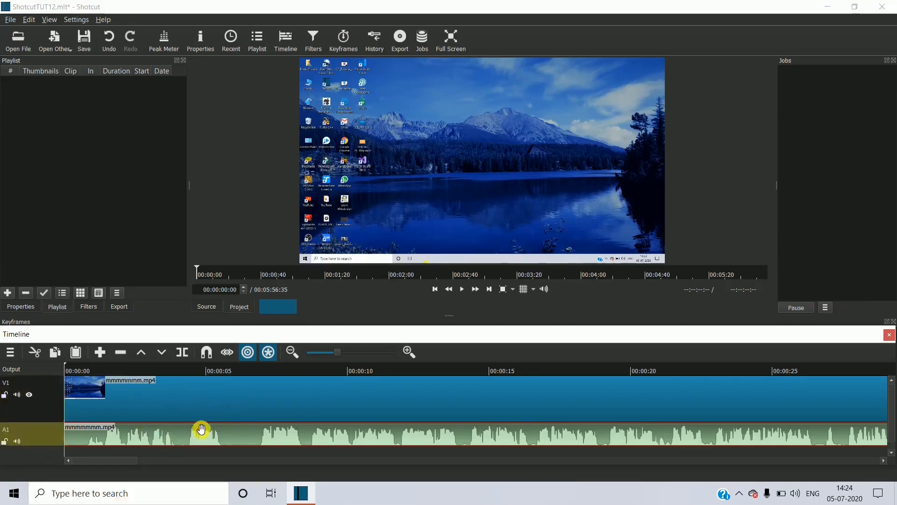
pyautogui.click(208, 406)
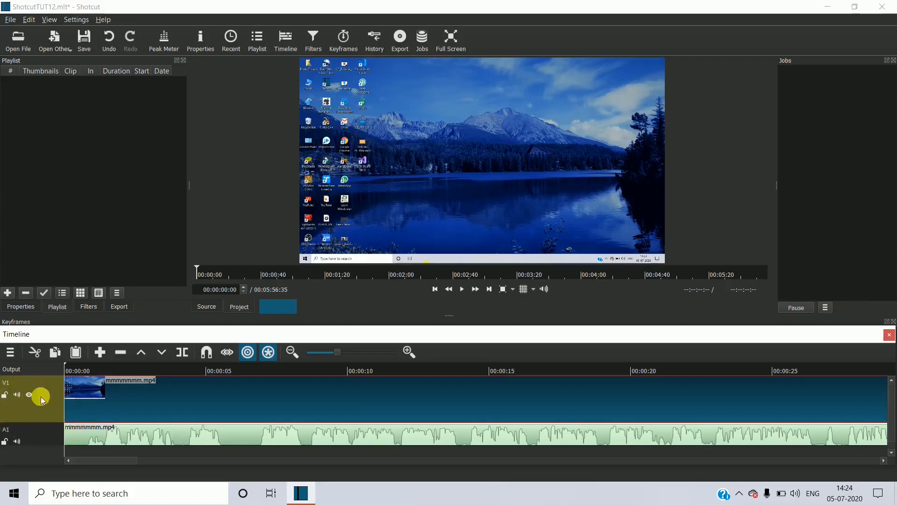
# Lock the V1 and A1 tracks, and toggle the mute of A1 on and off.
pyautogui.click(5, 395)
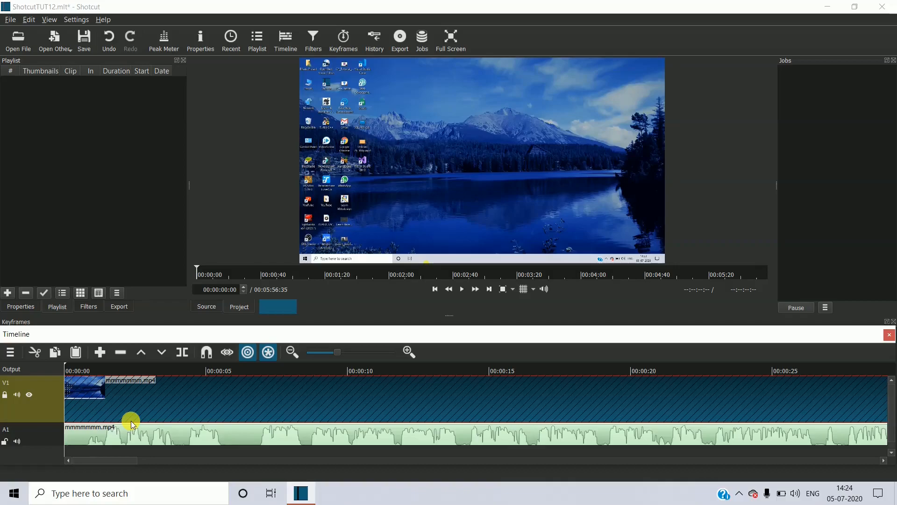
pyautogui.click(5, 441)
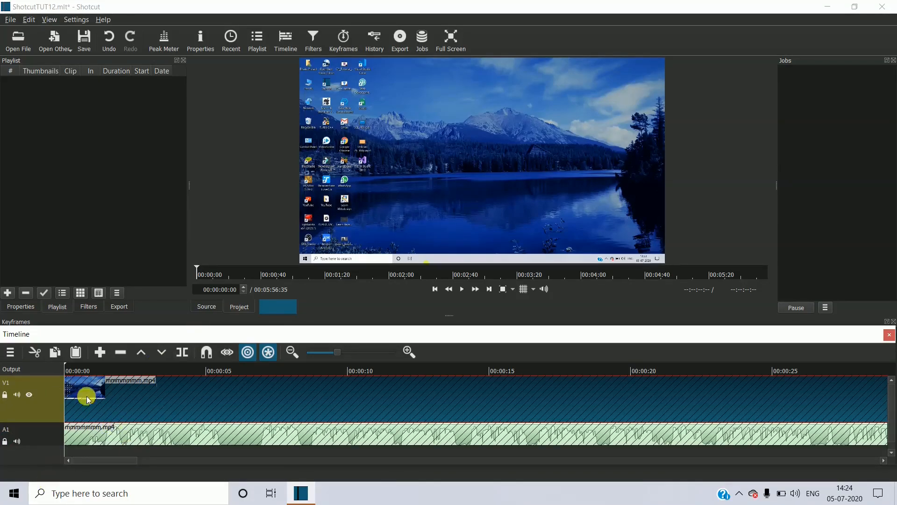
pyautogui.click(17, 442)
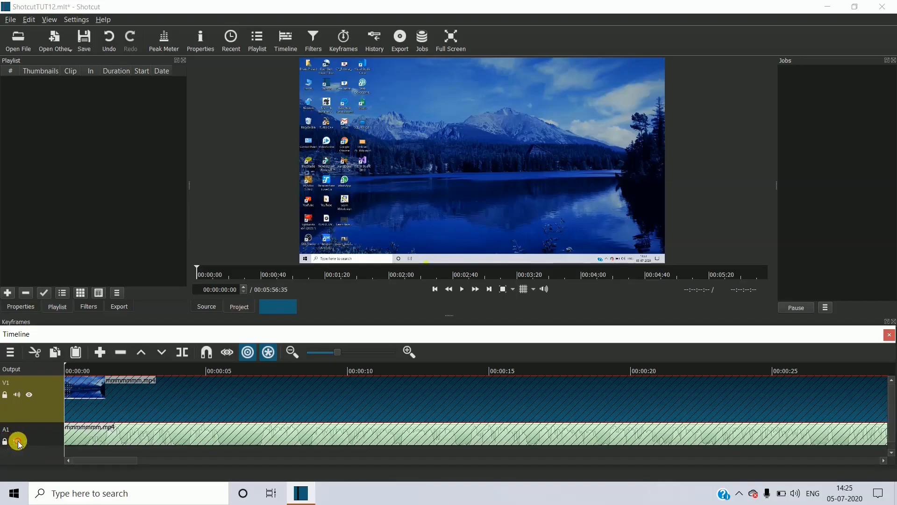
pyautogui.click(18, 442)
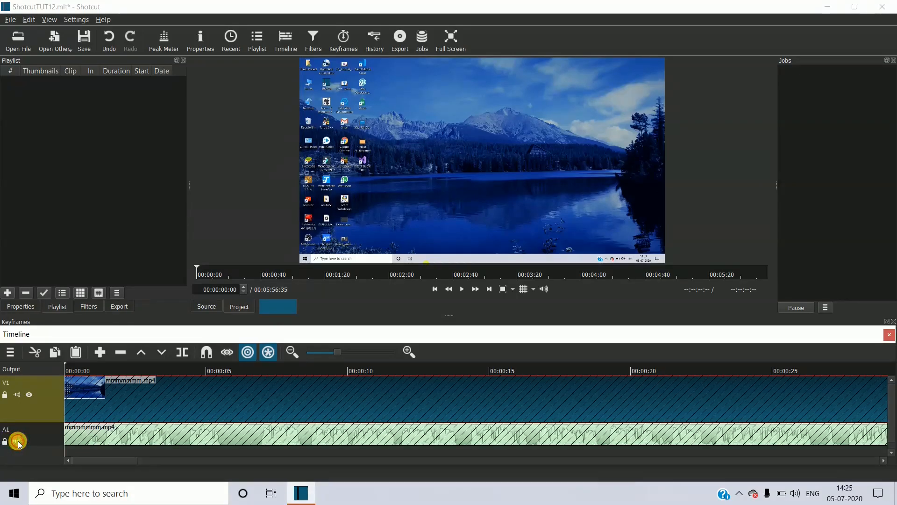
# Unlock the V1 and A1 tracks again.
pyautogui.click(5, 394)
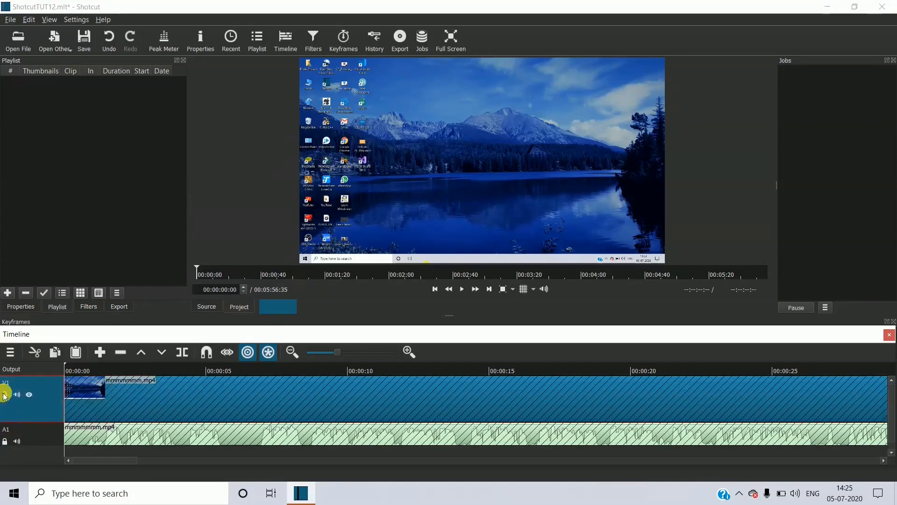
pyautogui.click(4, 442)
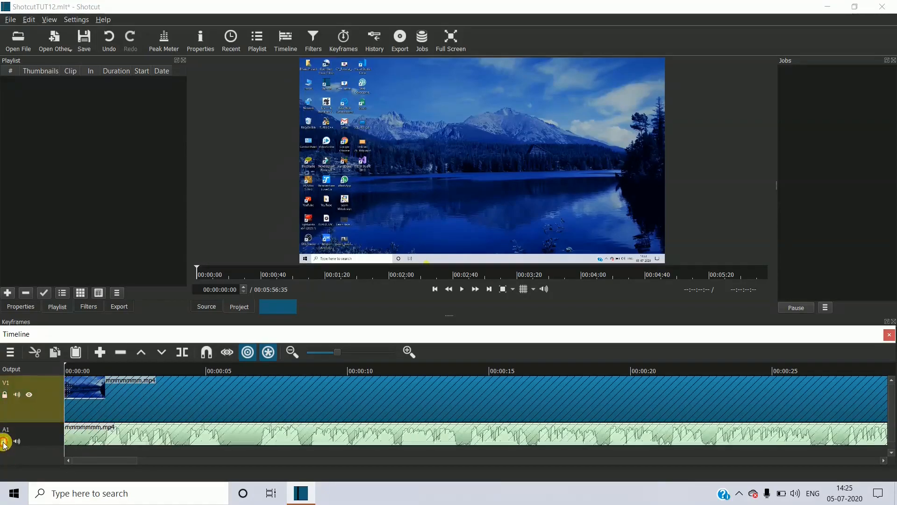
pyautogui.click(5, 395)
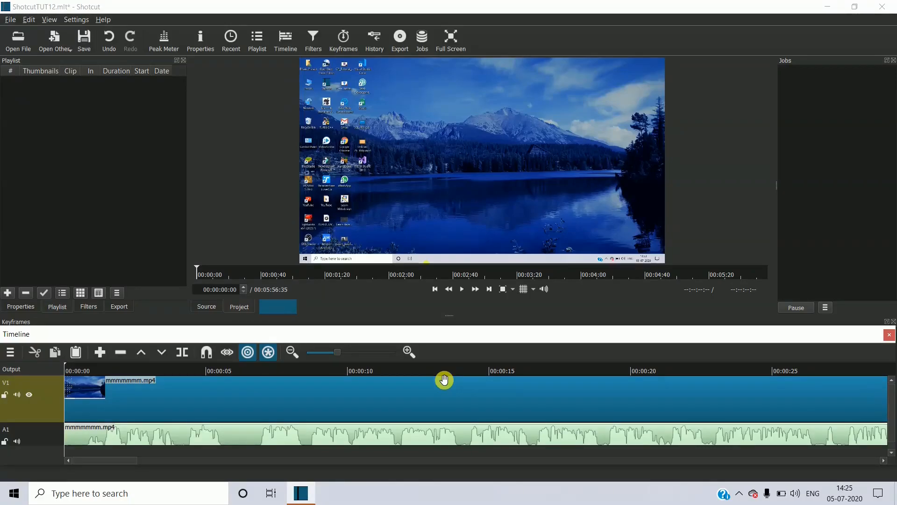
# Play the first few seconds of the timeline and pause the preview.
pyautogui.click(464, 289)
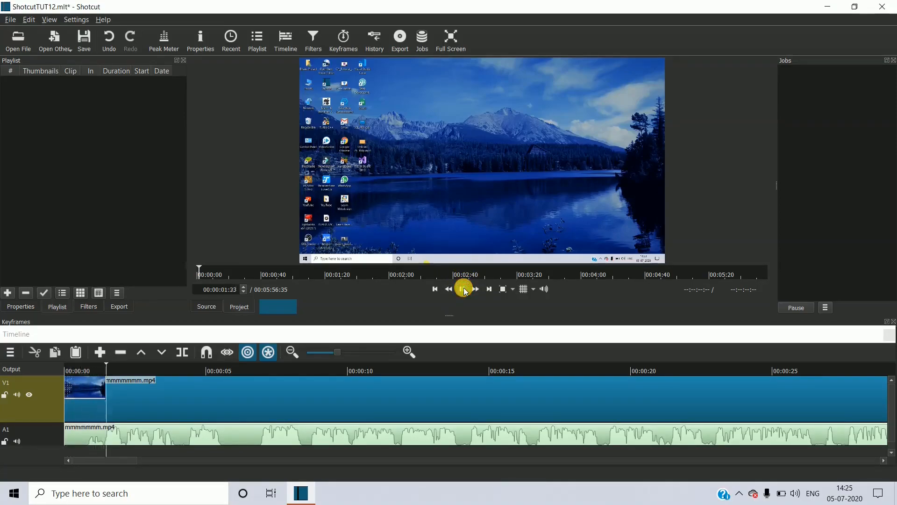
pyautogui.click(463, 289)
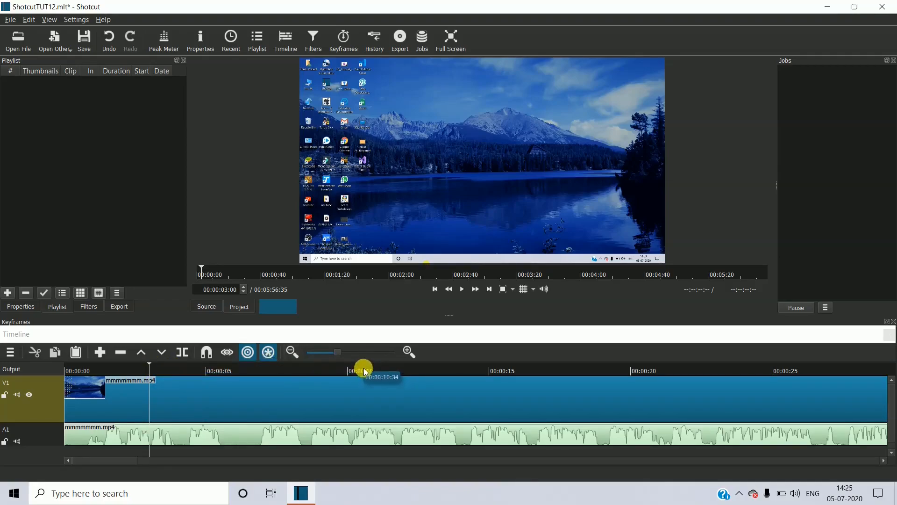
# Split the V1 video clip at about five seconds after toggling the A1 track lock on and off.
pyautogui.click(208, 370)
pyautogui.click(207, 372)
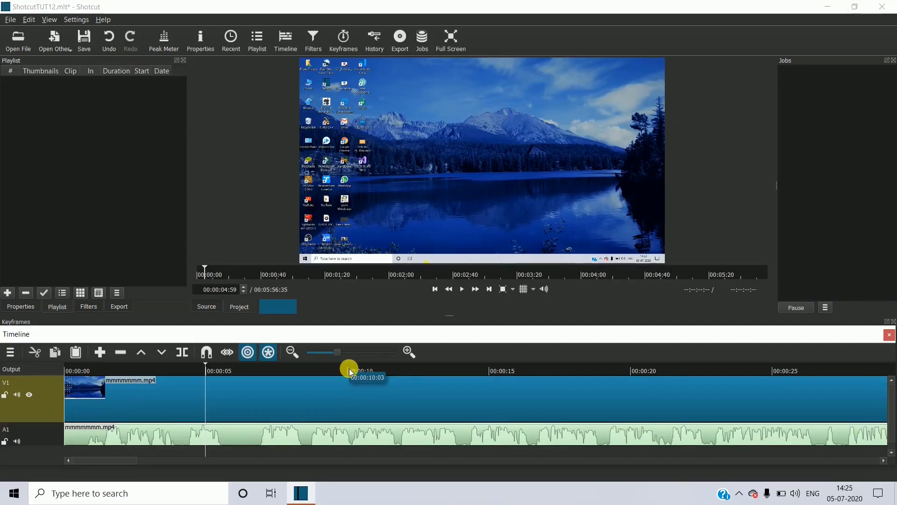
pyautogui.click(299, 403)
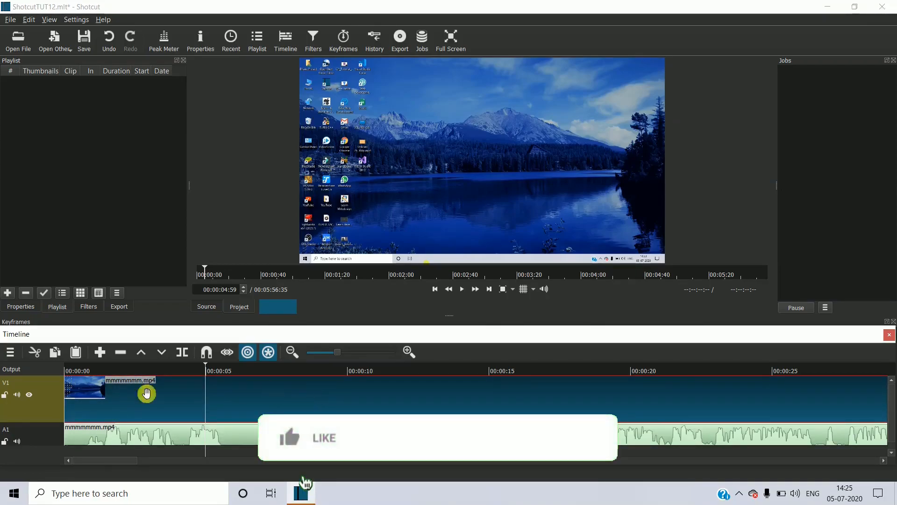
pyautogui.click(5, 440)
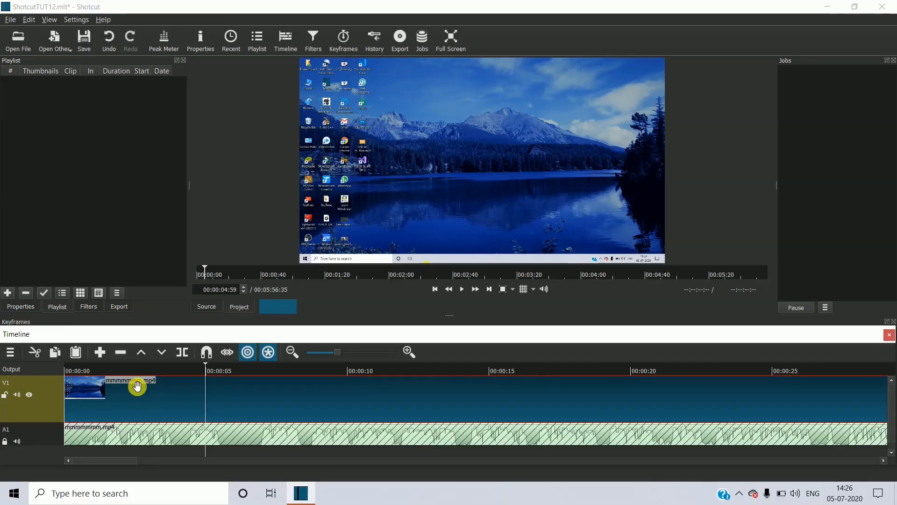
pyautogui.click(5, 441)
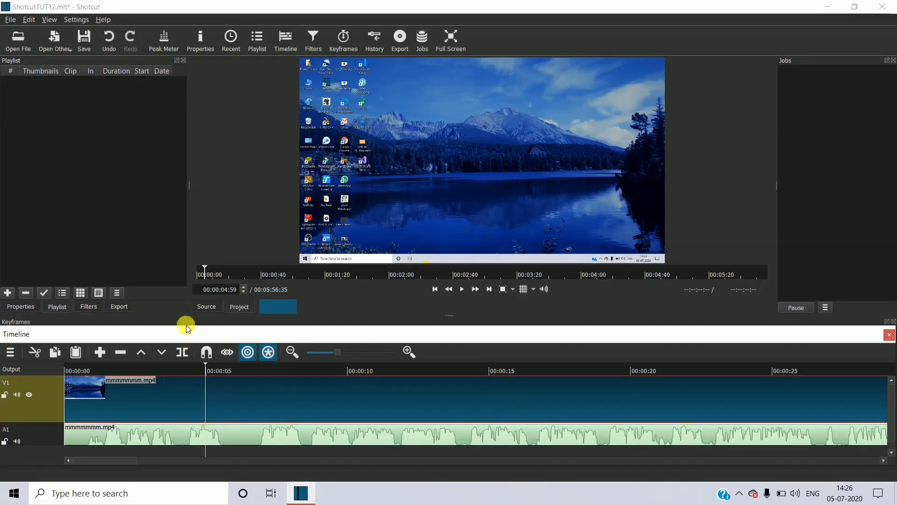
pyautogui.click(185, 353)
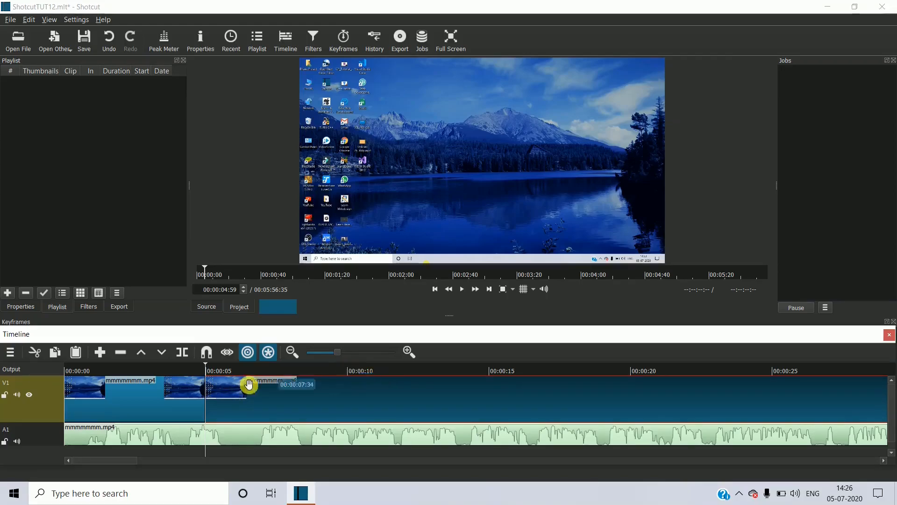
# Split the V1 video clip again at 00:00:10:00 and select the segment between the two cuts.
pyautogui.moveTo(206, 366); pyautogui.dragTo(347, 379)
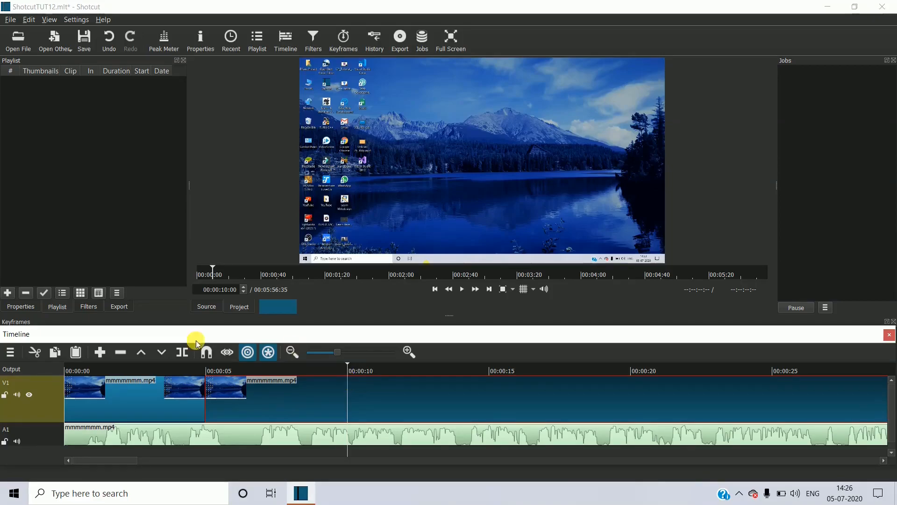
pyautogui.click(184, 351)
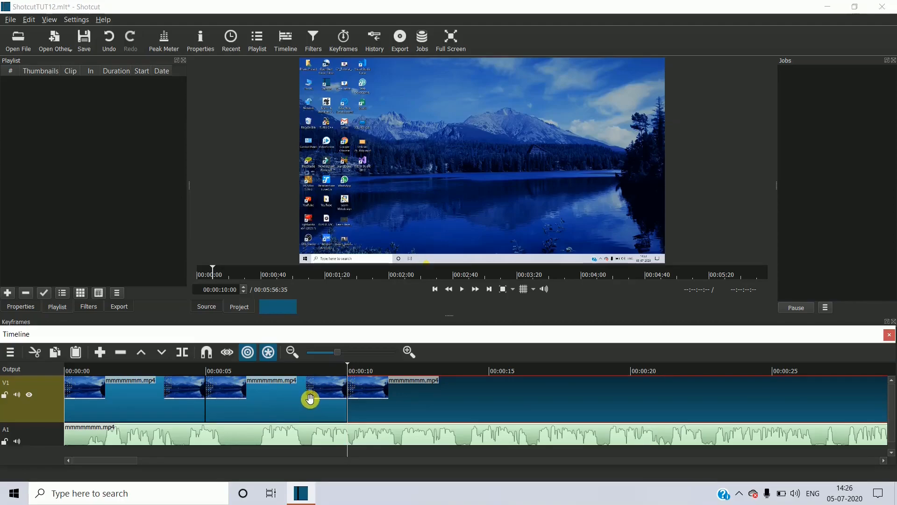
pyautogui.click(285, 400)
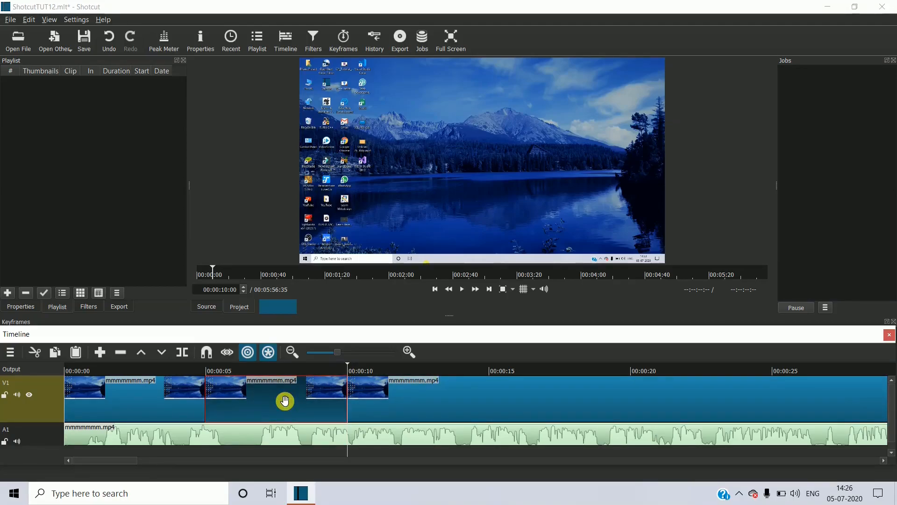
# Lock the A1 track and delete the V1 video segment between the five- and ten-second cuts.
pyautogui.rightClick(285, 400)
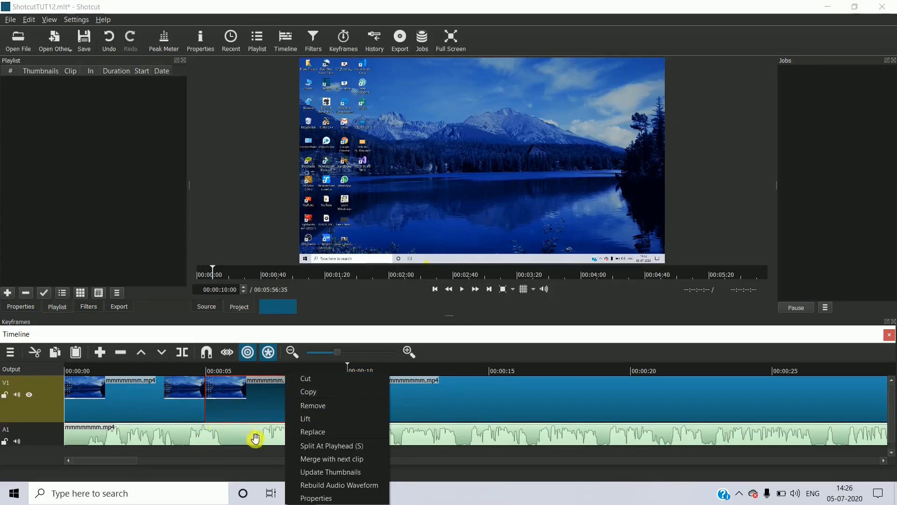
pyautogui.click(258, 457)
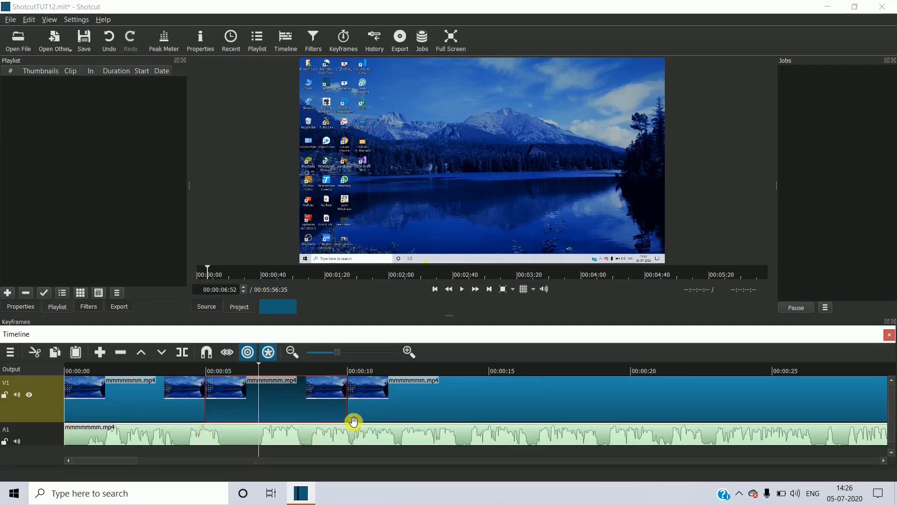
pyautogui.click(272, 357)
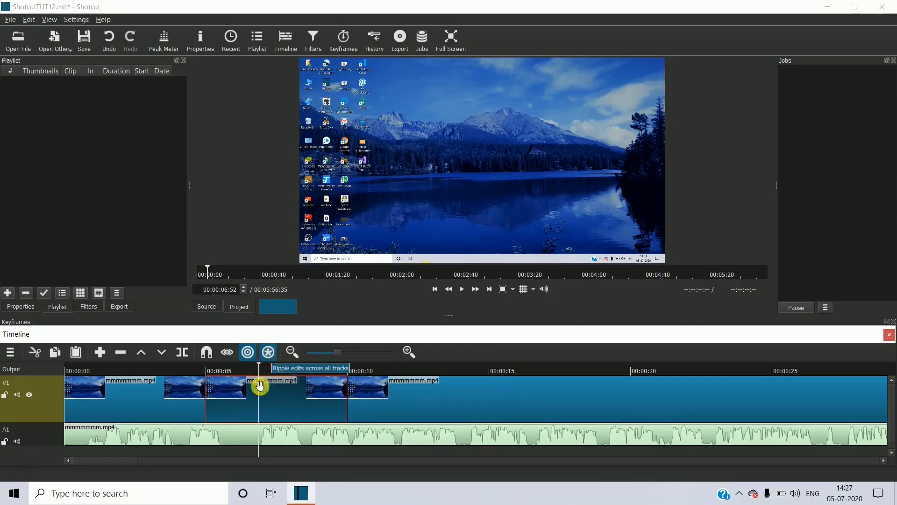
pyautogui.click(6, 441)
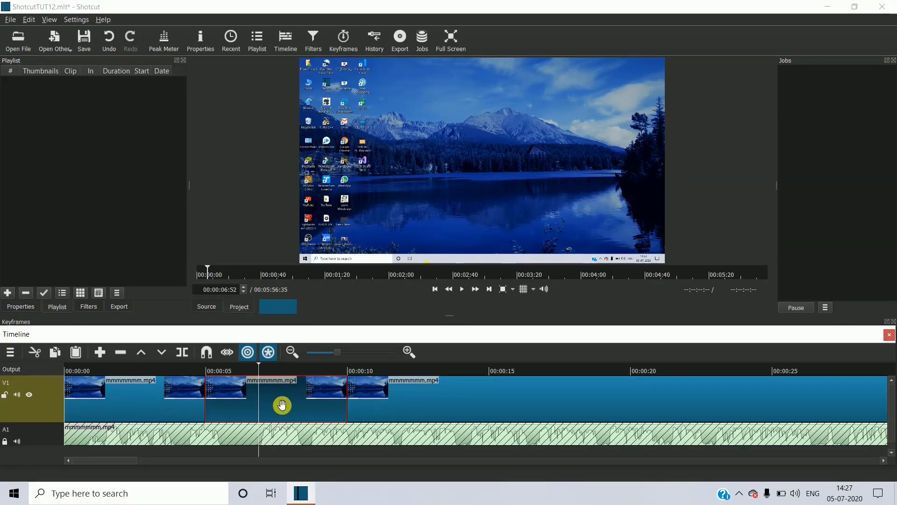
pyautogui.press('Delete')
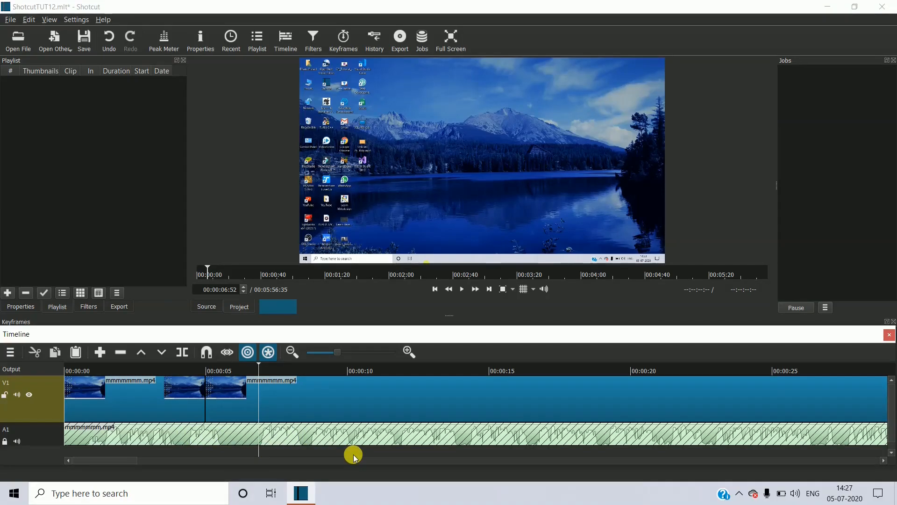
# Unlock the A1 track and split the V1 video clip at 00:00:09:59.
pyautogui.click(7, 440)
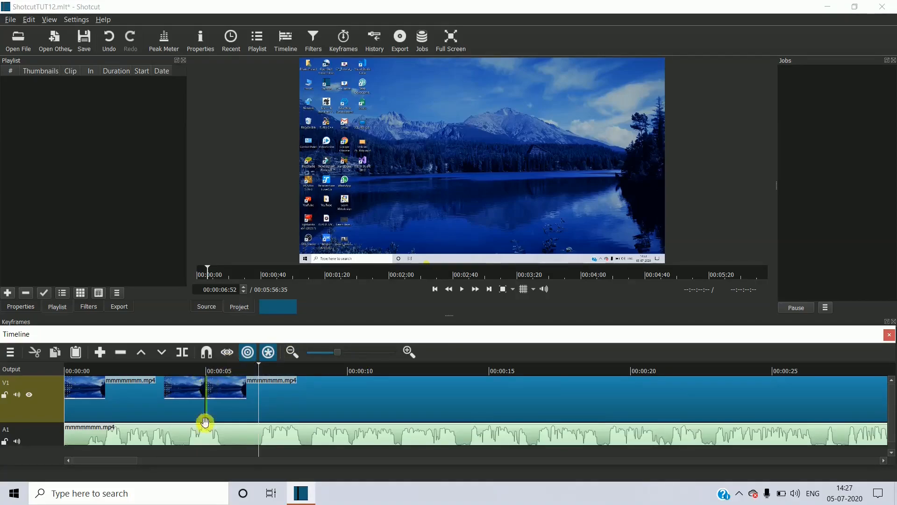
pyautogui.click(348, 371)
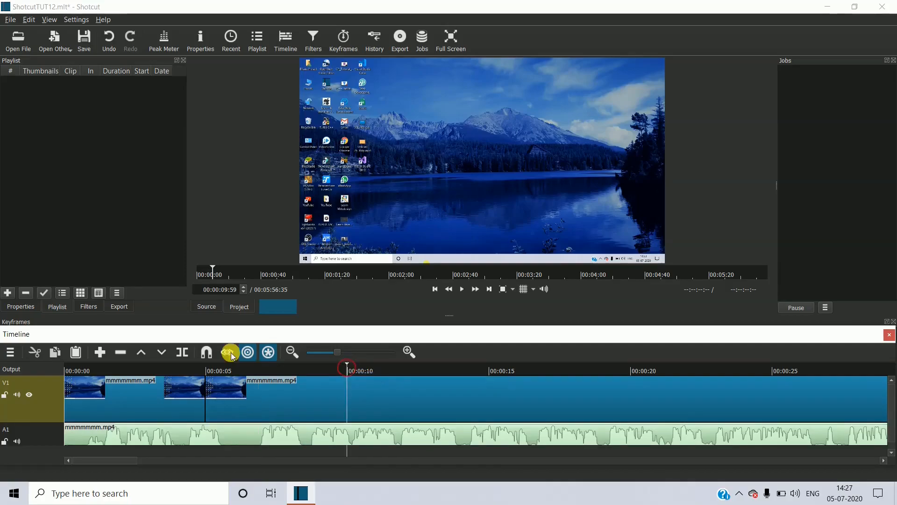
pyautogui.click(183, 350)
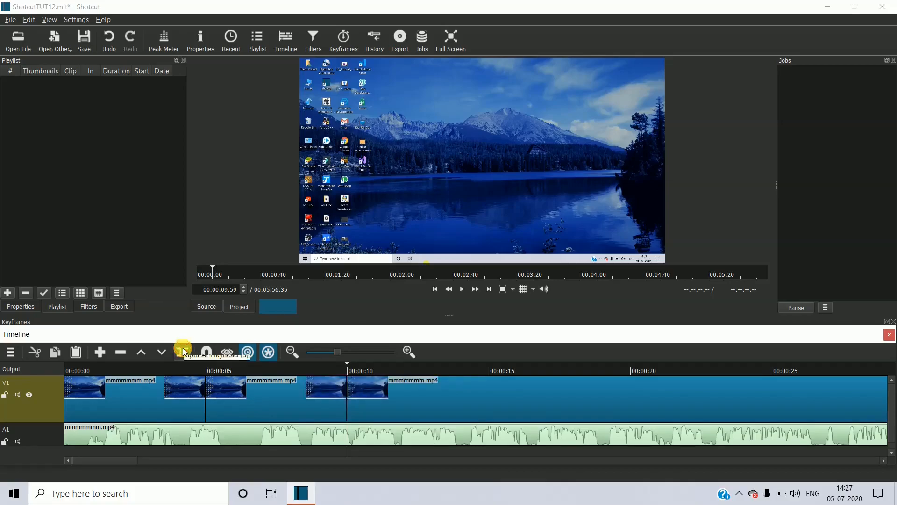
# Delete the V1 segment between the two cuts with both tracks unlocked, then move the playhead to 00:00:09:36.
pyautogui.click(288, 397)
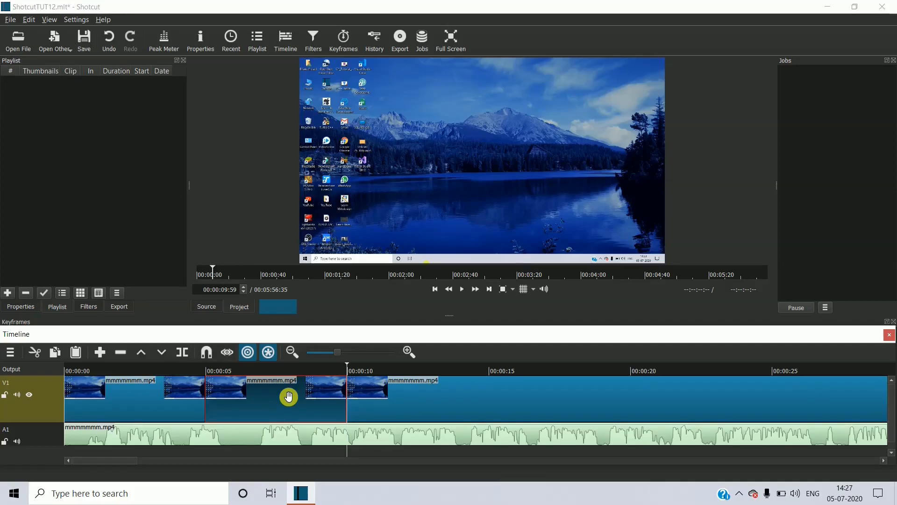
pyautogui.rightClick(289, 396)
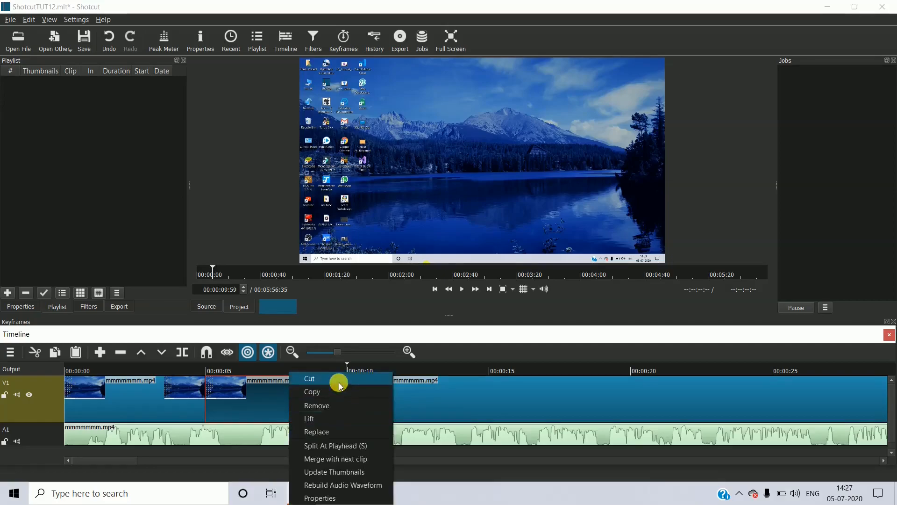
pyautogui.click(279, 393)
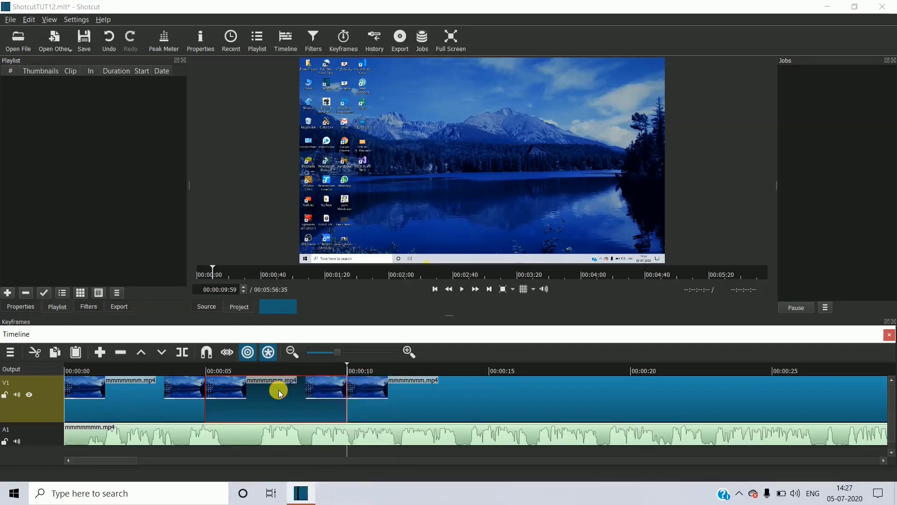
pyautogui.press('Delete')
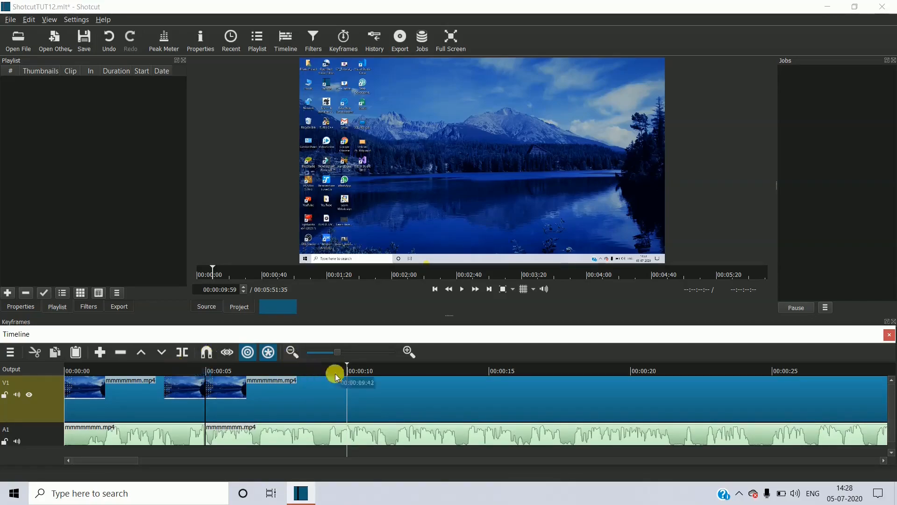
pyautogui.click(329, 362)
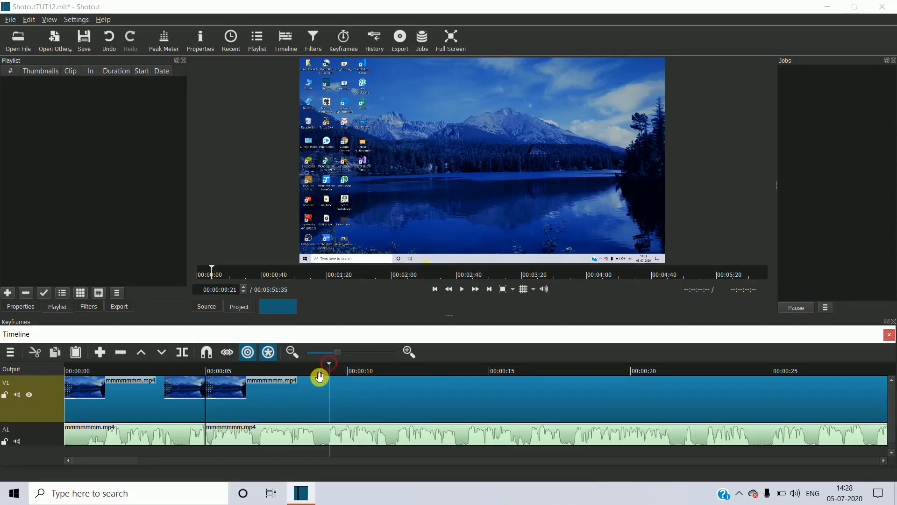
pyautogui.moveTo(291, 378); pyautogui.dragTo(336, 373)
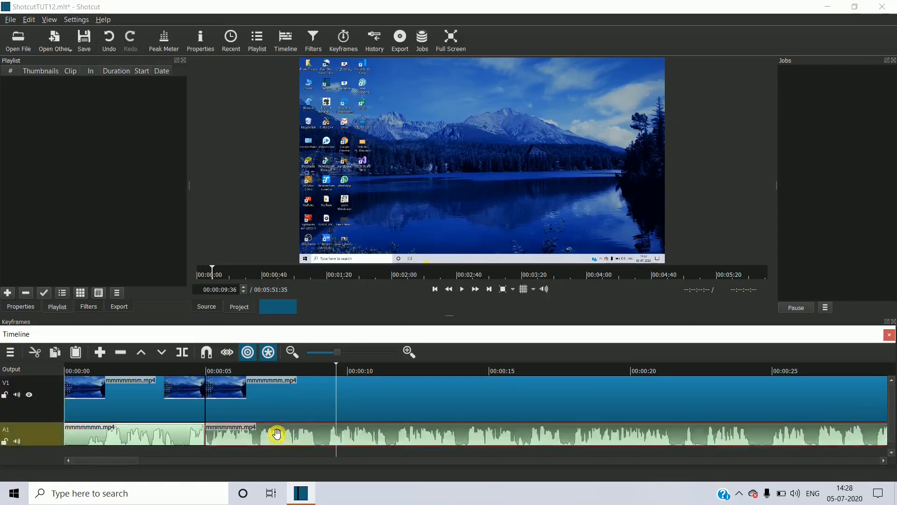
# Lock the V1 track and remove both audio clips from the A1 track.
pyautogui.rightClick(277, 434)
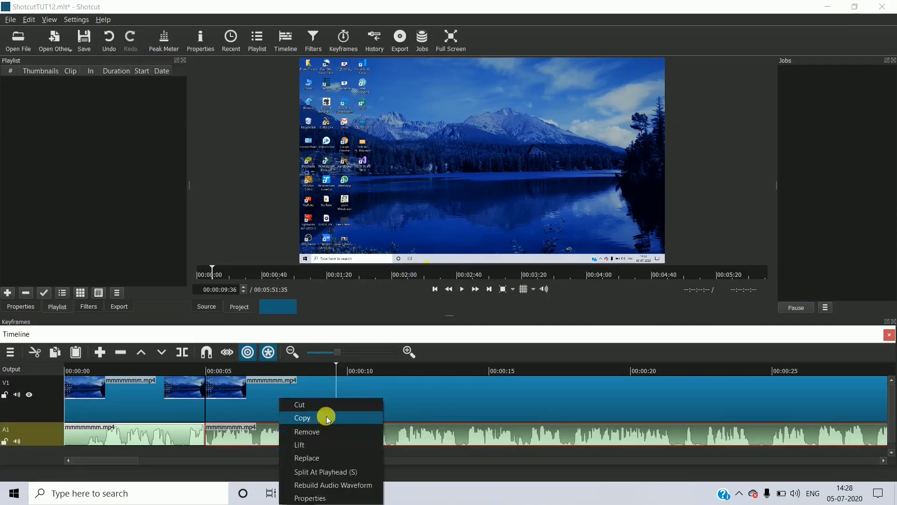
pyautogui.click(129, 437)
pyautogui.click(129, 437)
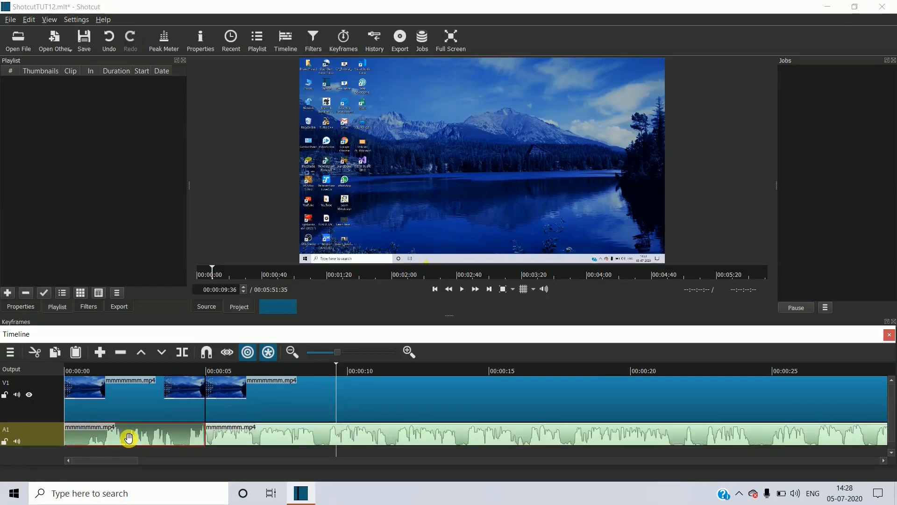
pyautogui.click(6, 395)
pyautogui.click(4, 397)
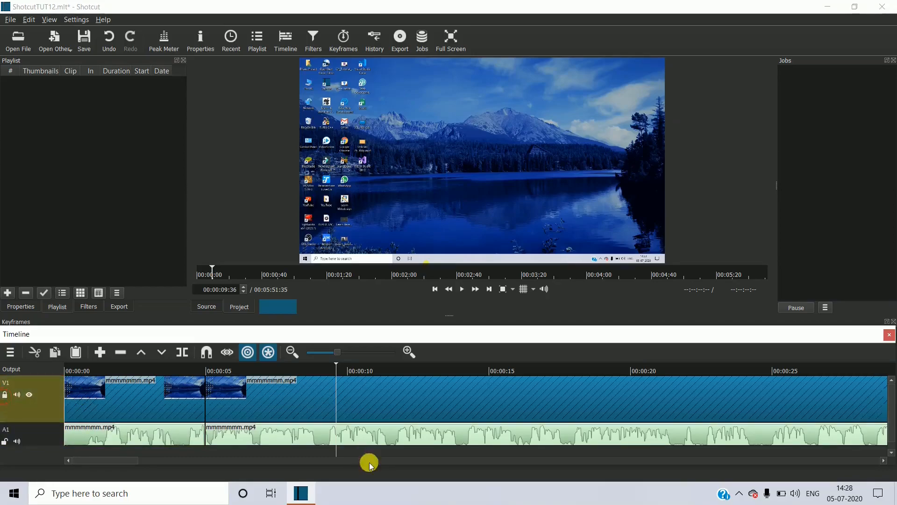
pyautogui.click(398, 440)
pyautogui.rightClick(398, 441)
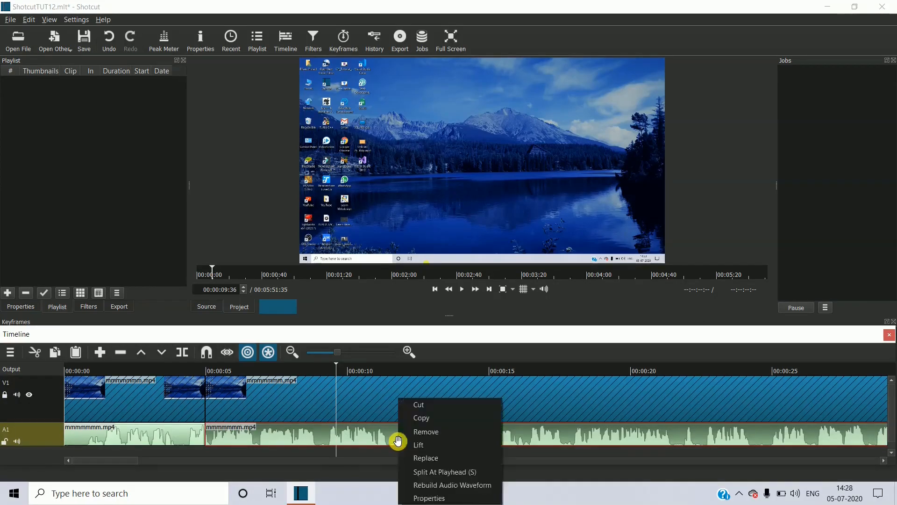
pyautogui.click(451, 433)
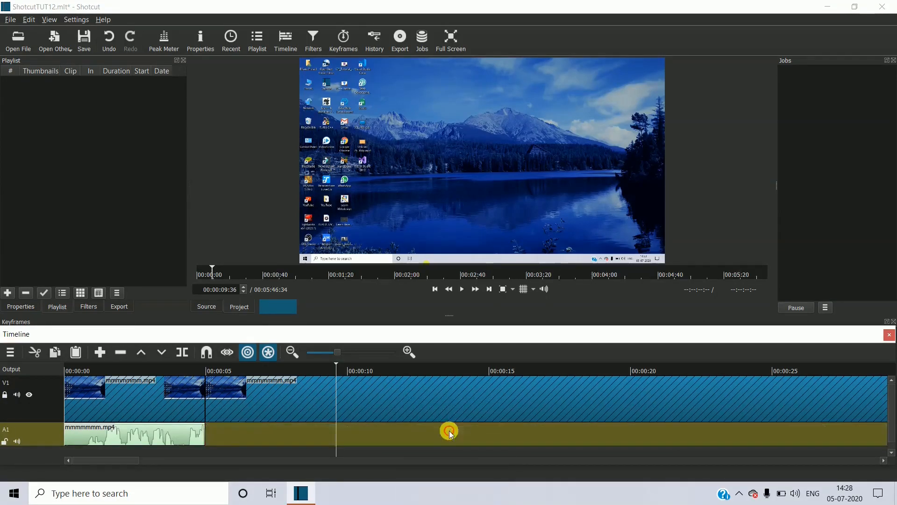
pyautogui.click(157, 428)
pyautogui.rightClick(156, 428)
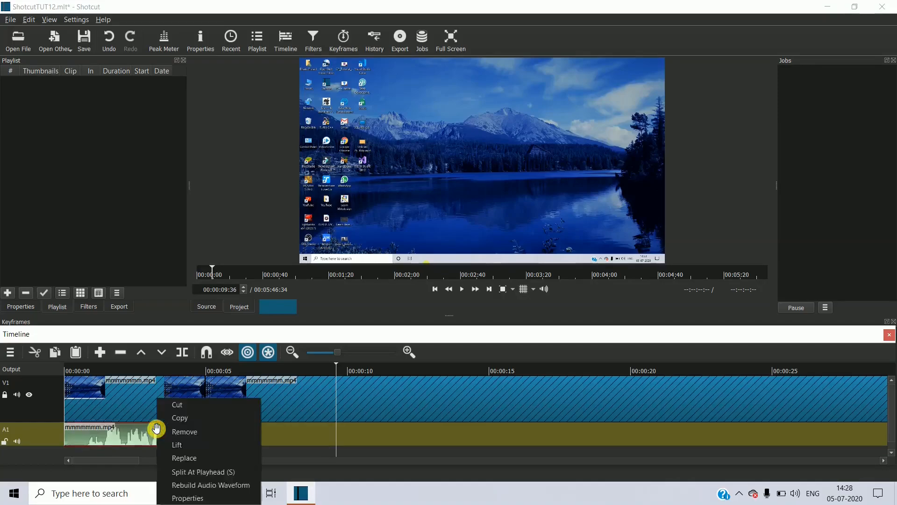
pyautogui.click(185, 431)
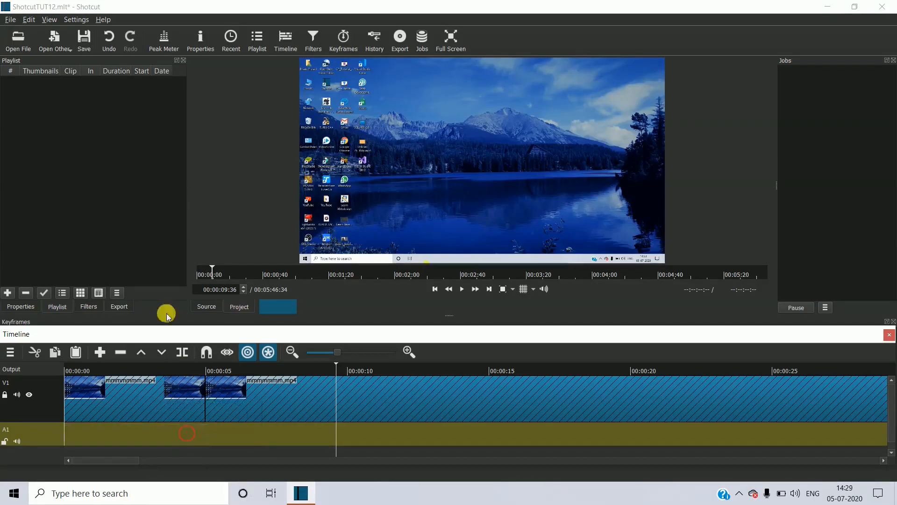
# Open the audio file jarico-landscape-WRePDXod.mp3 from the Music folder.
pyautogui.click(15, 45)
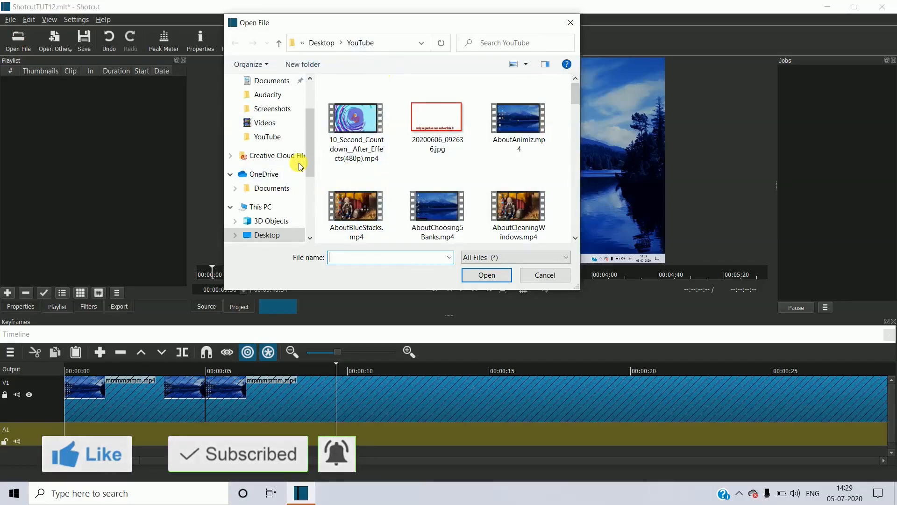
pyautogui.scroll(-1, 283, 177)
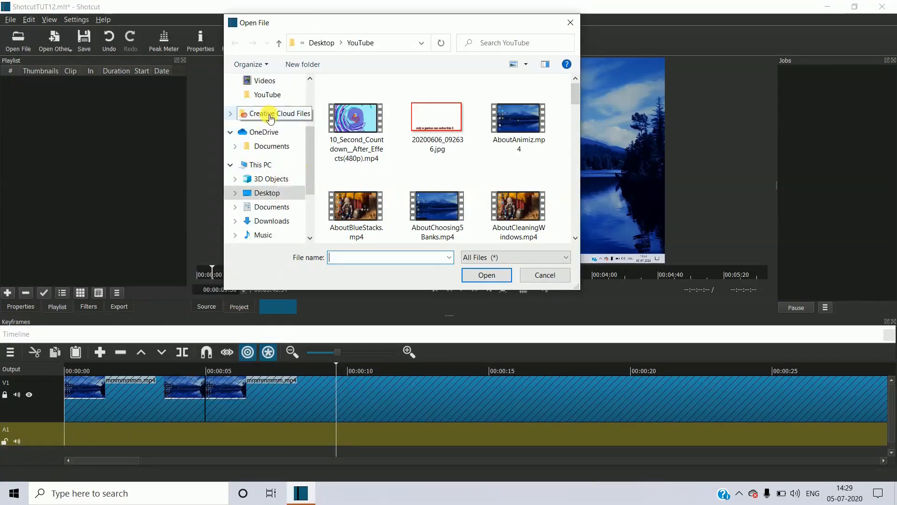
pyautogui.scroll(-1, 260, 116)
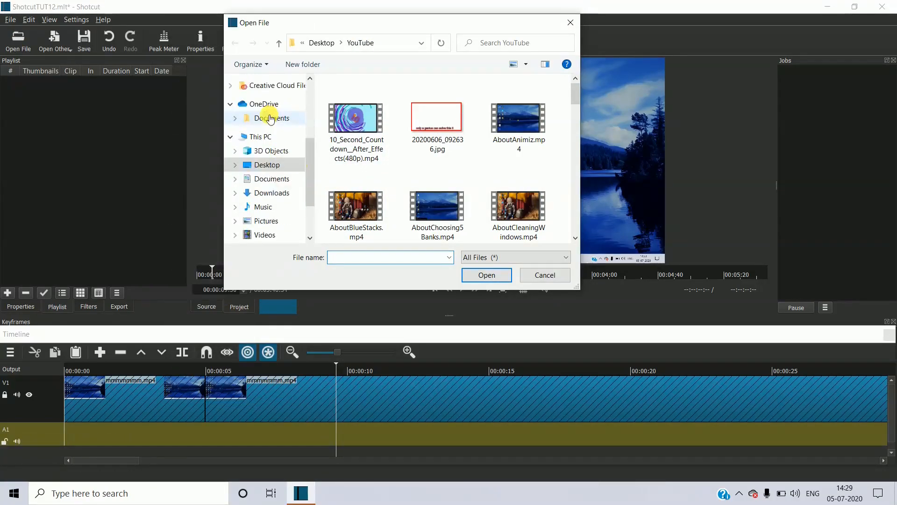
pyautogui.click(273, 207)
pyautogui.click(381, 123)
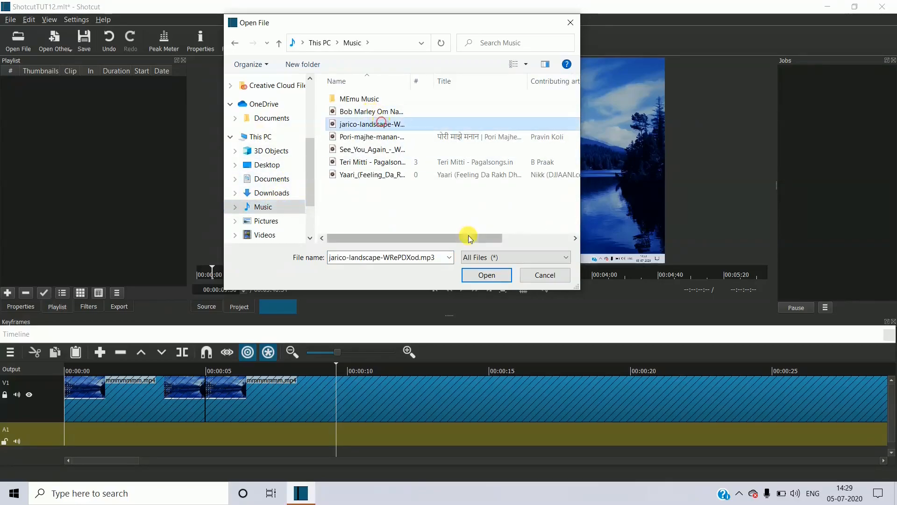
pyautogui.click(474, 276)
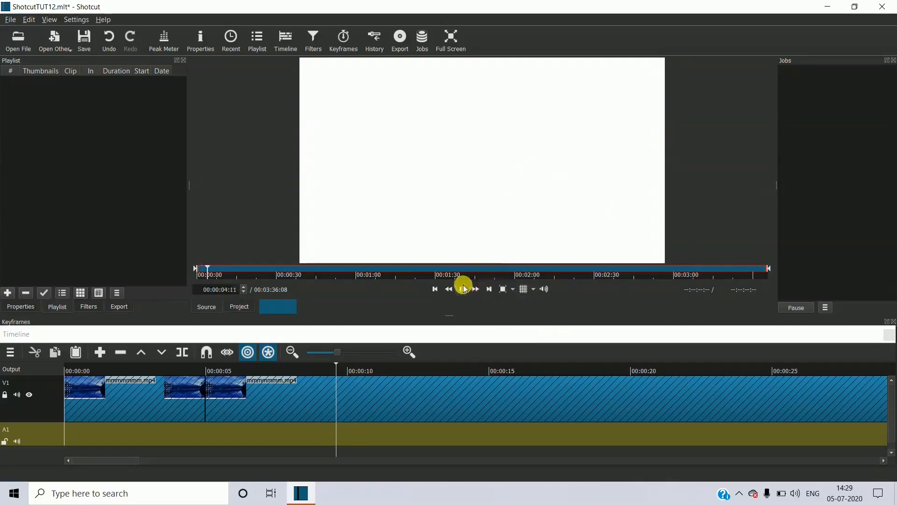
# Pause the source preview and place the opened music file on the A1 track, aligned with the timeline's start.
pyautogui.click(462, 288)
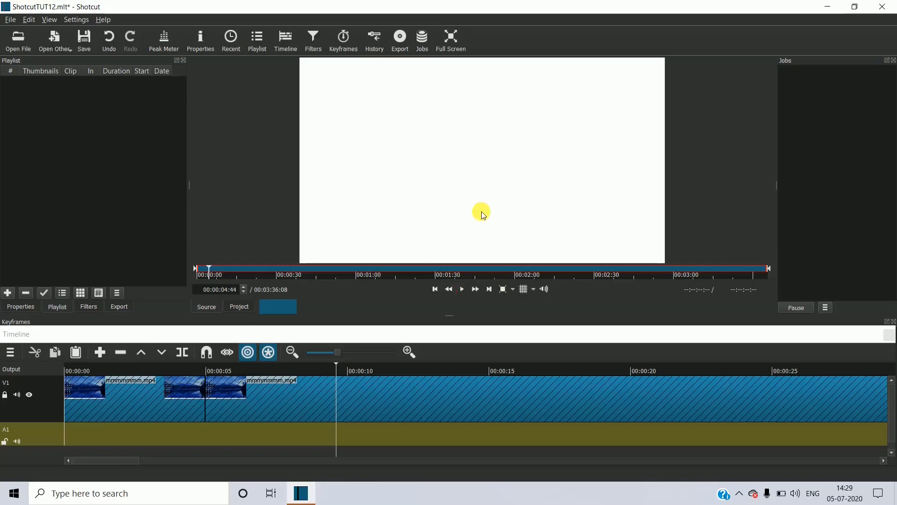
pyautogui.moveTo(482, 212); pyautogui.dragTo(66, 428)
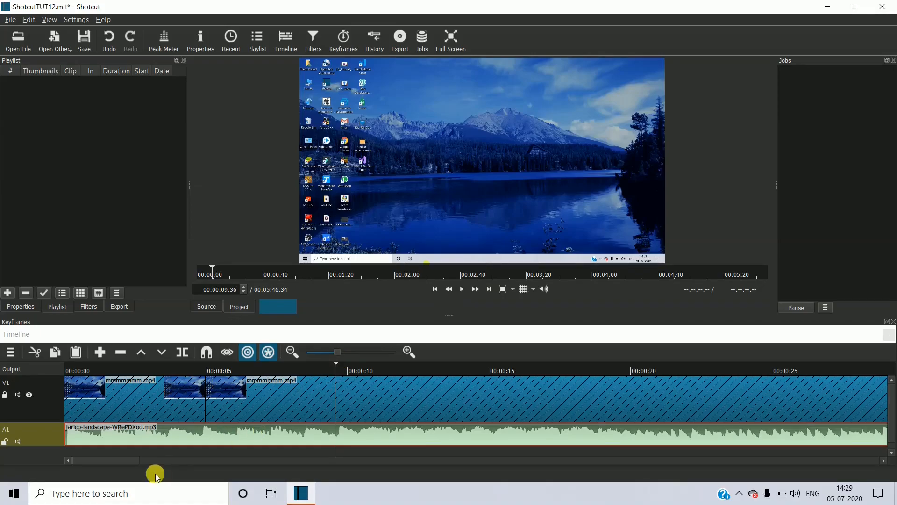
pyautogui.moveTo(146, 438); pyautogui.dragTo(128, 432)
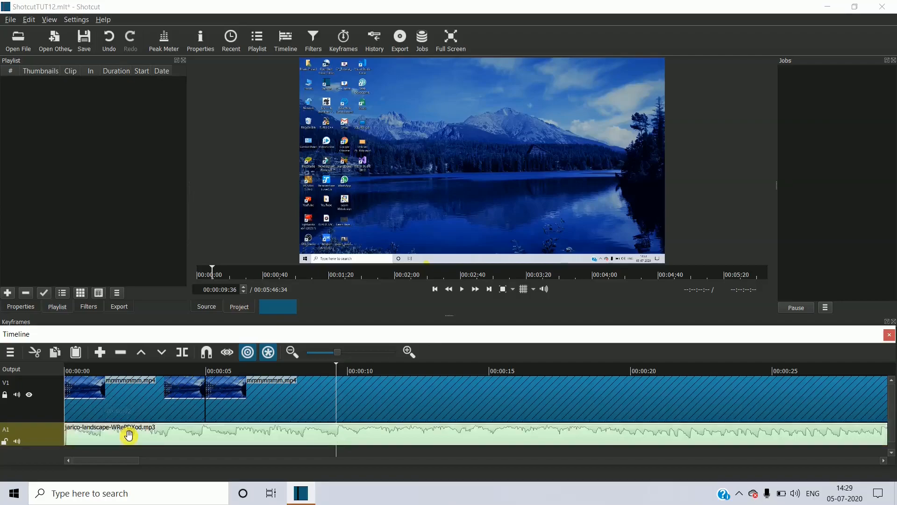
# Play the timeline from the beginning with the new music and pause it after about twelve seconds.
pyautogui.click(66, 367)
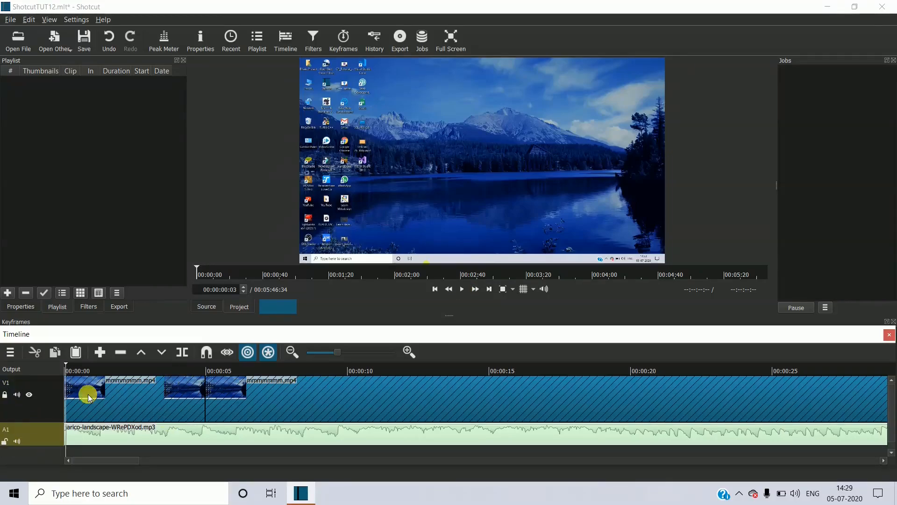
pyautogui.click(459, 289)
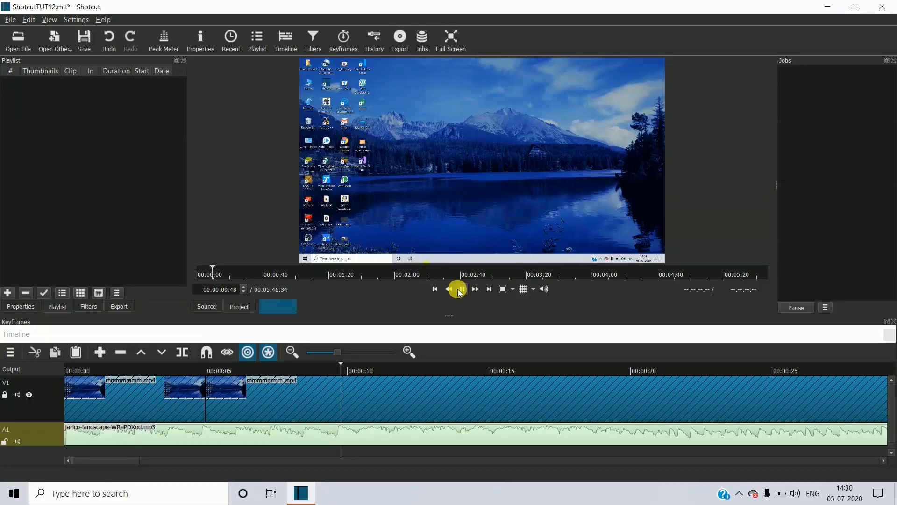
pyautogui.click(459, 290)
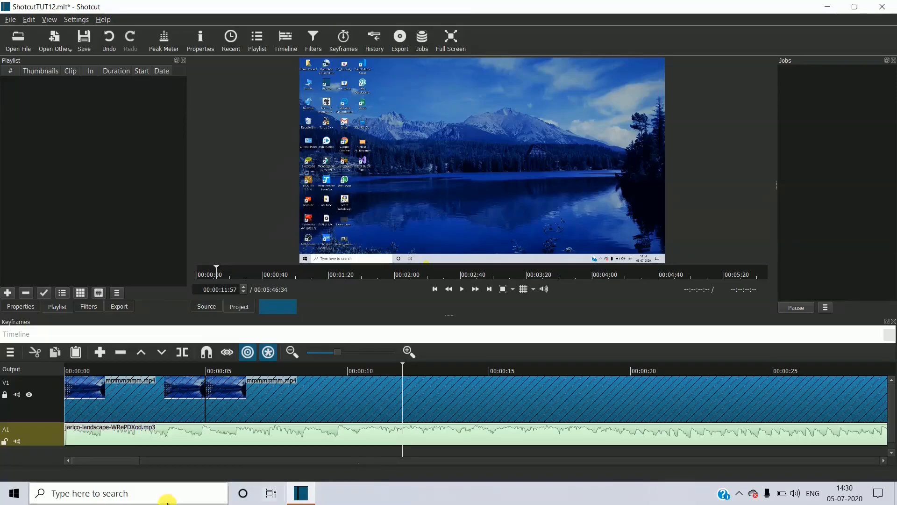
# Unlock the V1 track and return the playhead to 00:00:00:00.
pyautogui.click(4, 394)
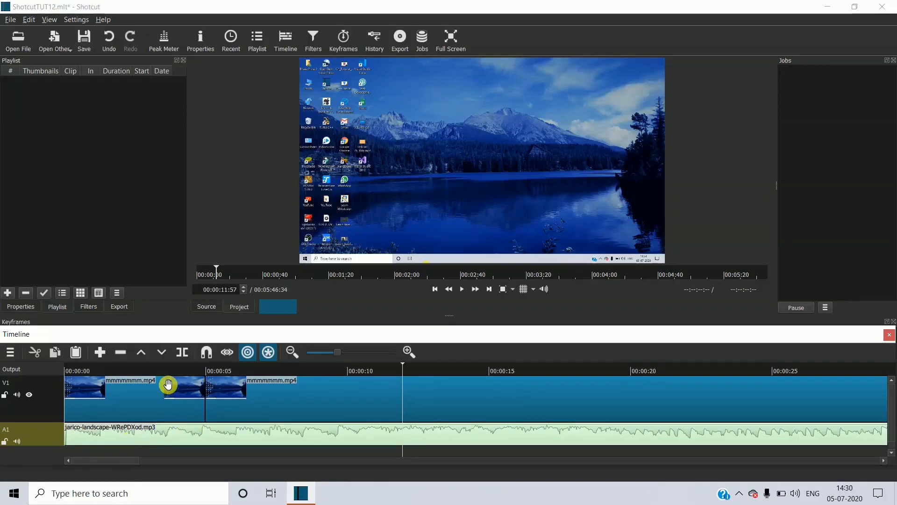
pyautogui.moveTo(400, 364); pyautogui.dragTo(97, 375)
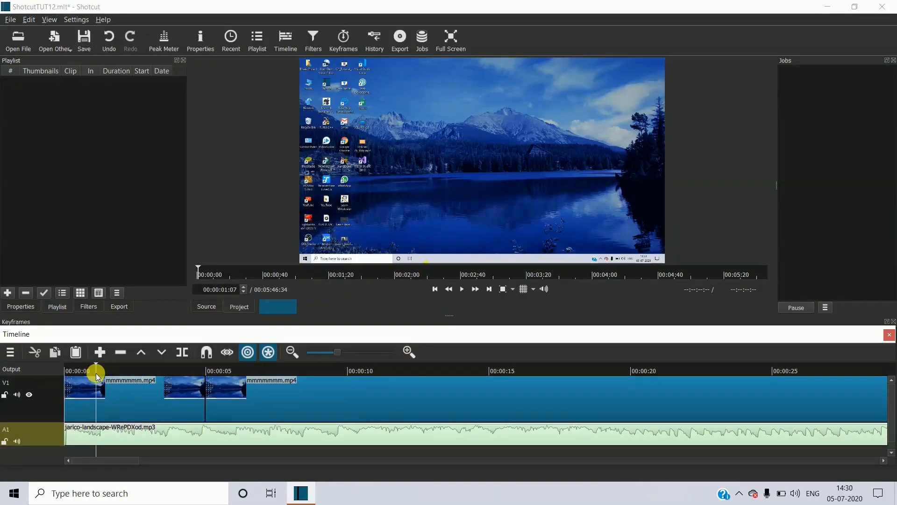
pyautogui.moveTo(229, 272); pyautogui.dragTo(195, 273)
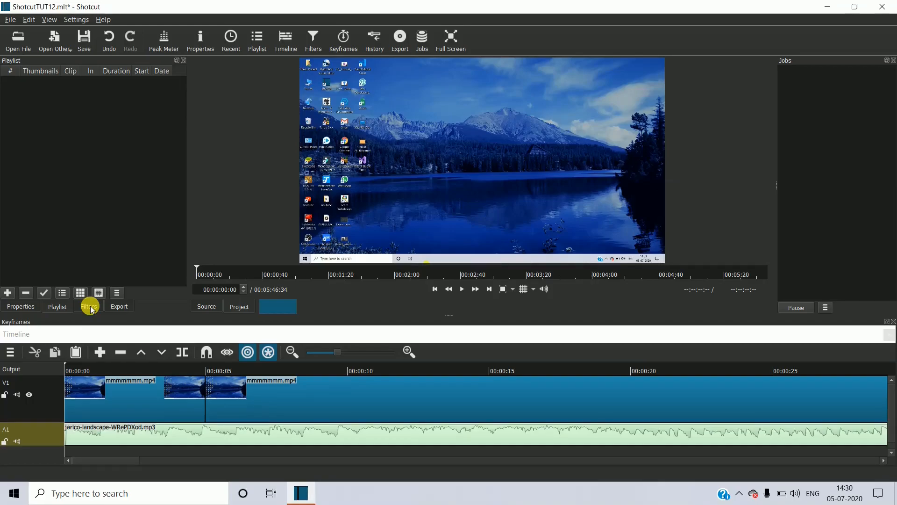
# Add the Text: Simple video filter to the first clip on the V1 track.
pyautogui.click(89, 307)
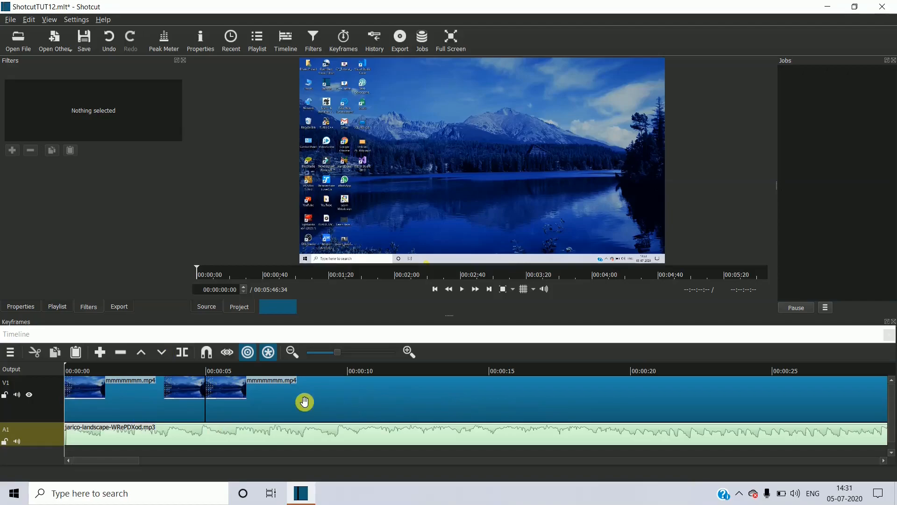
pyautogui.click(159, 407)
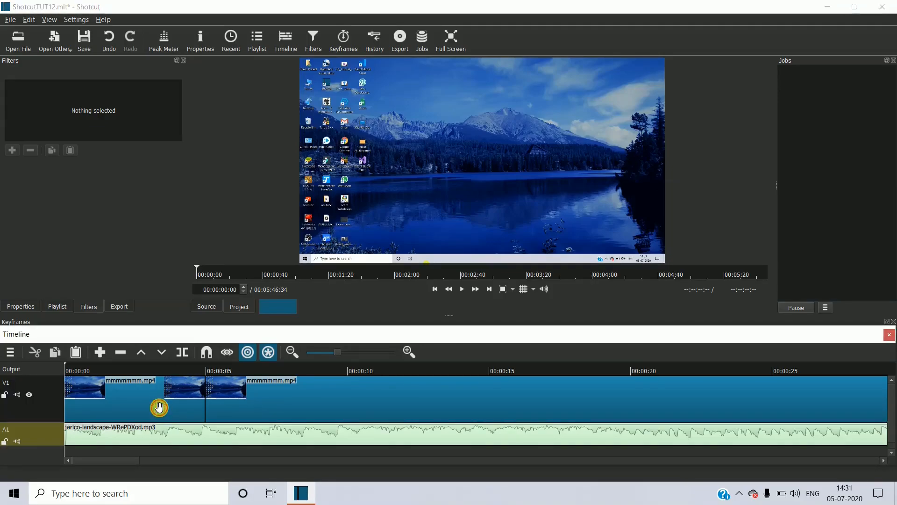
pyautogui.click(159, 408)
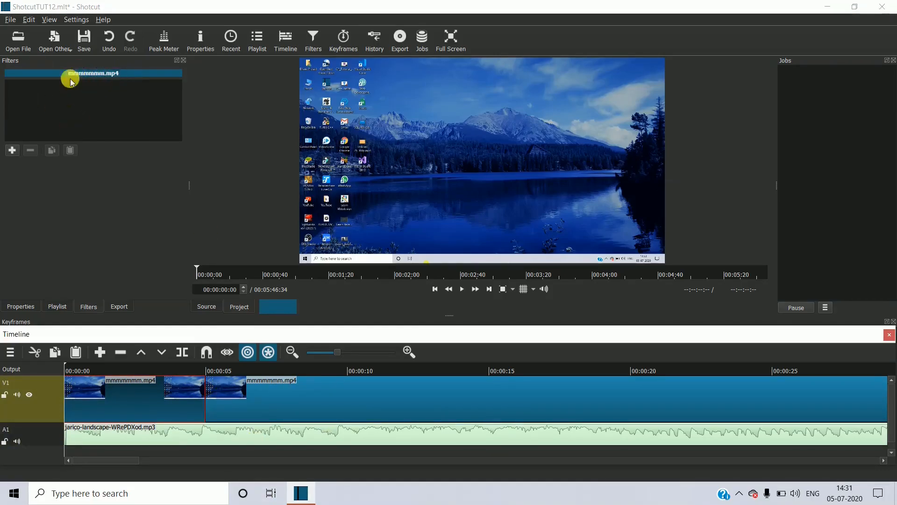
pyautogui.click(15, 152)
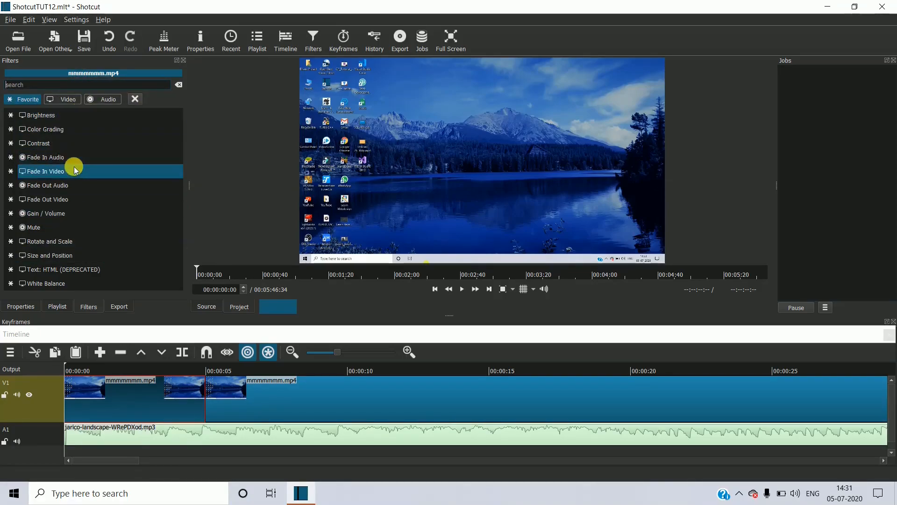
pyautogui.click(65, 99)
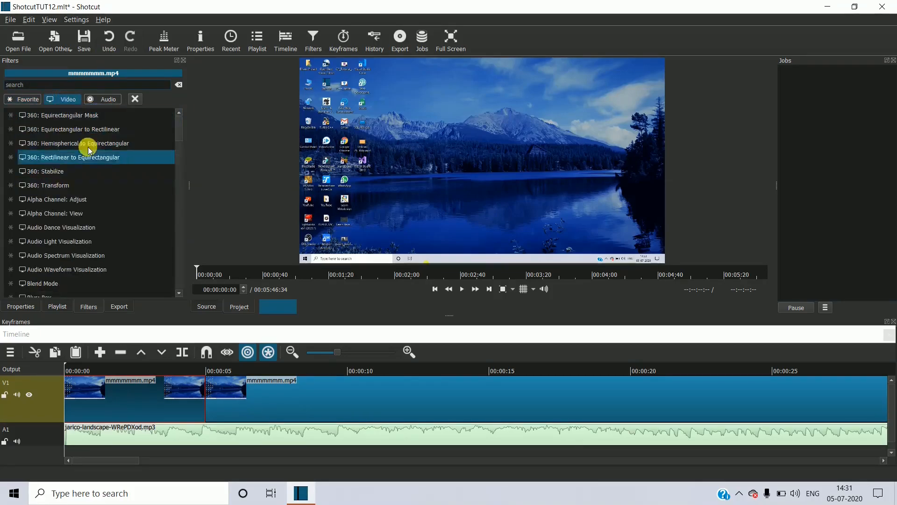
pyautogui.scroll(-4, 72, 195)
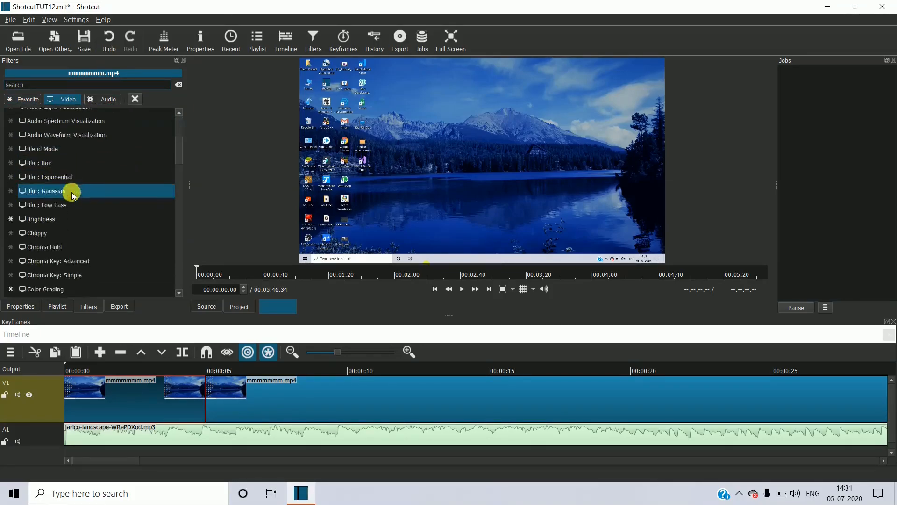
pyautogui.scroll(-2, 72, 196)
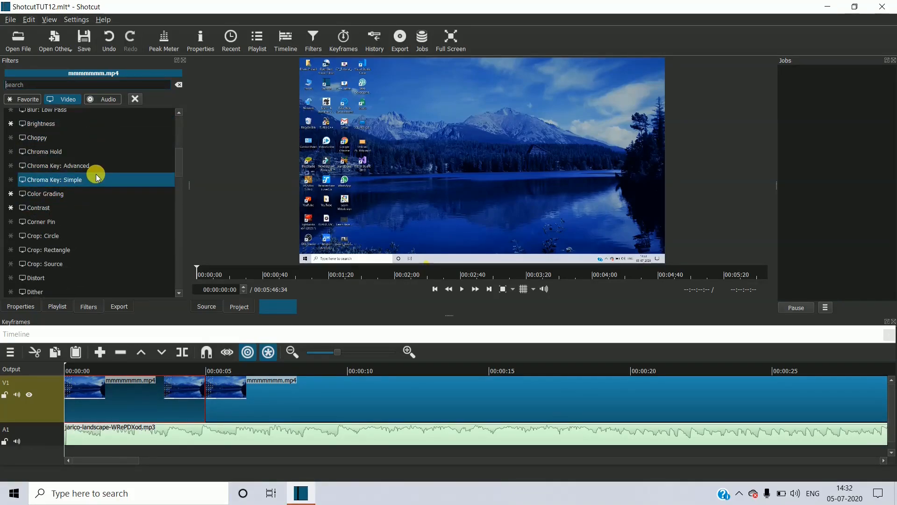
pyautogui.scroll(-14, 94, 174)
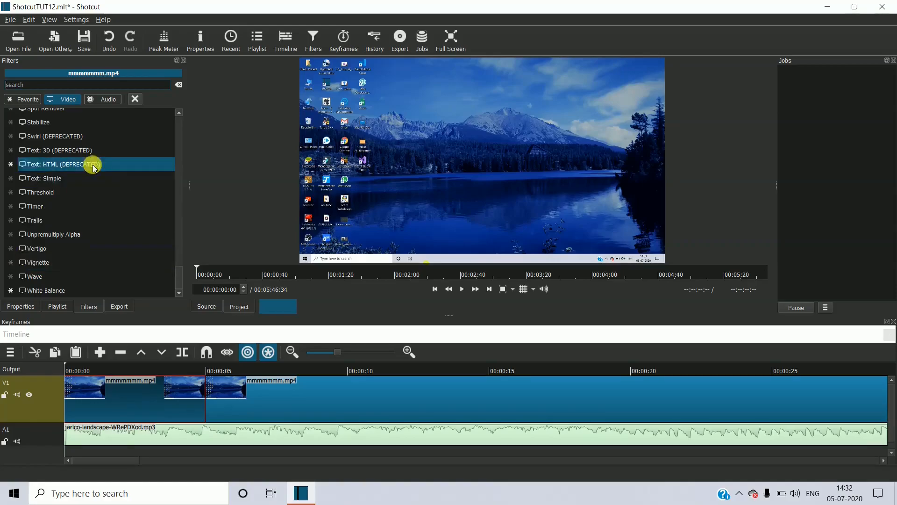
pyautogui.click(56, 178)
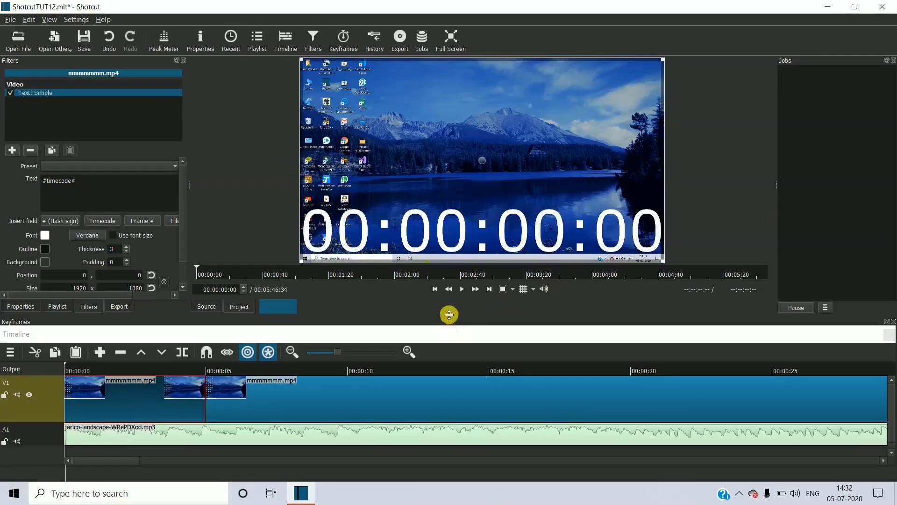
# Enlarge the preview area and switch the Text: Simple filter off and back on.
pyautogui.moveTo(449, 315); pyautogui.dragTo(456, 340)
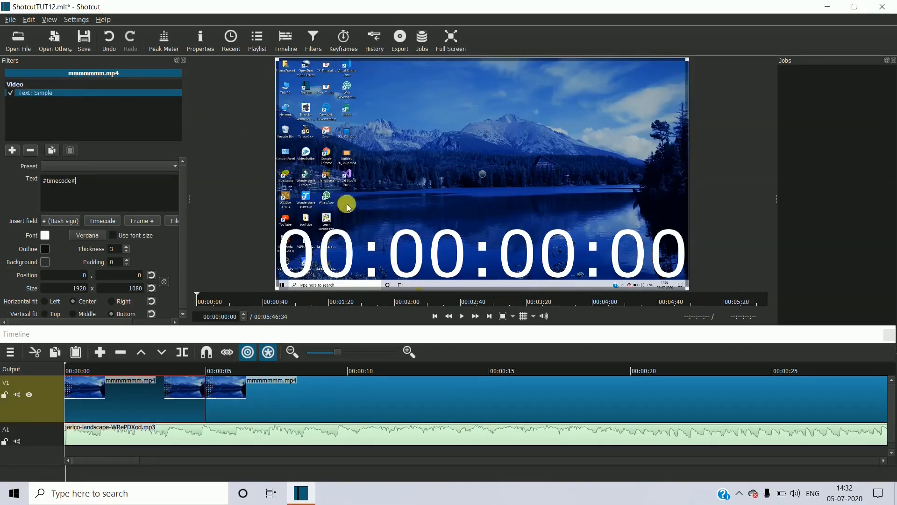
pyautogui.click(10, 94)
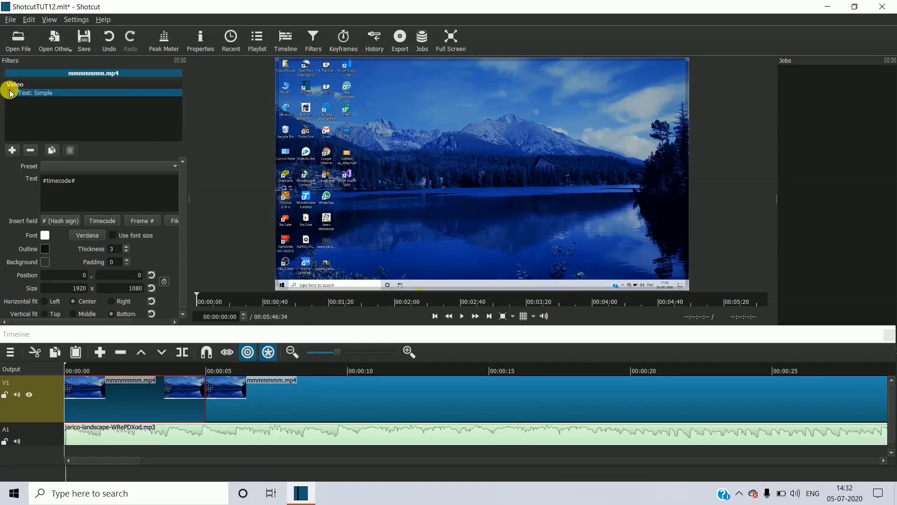
pyautogui.click(10, 93)
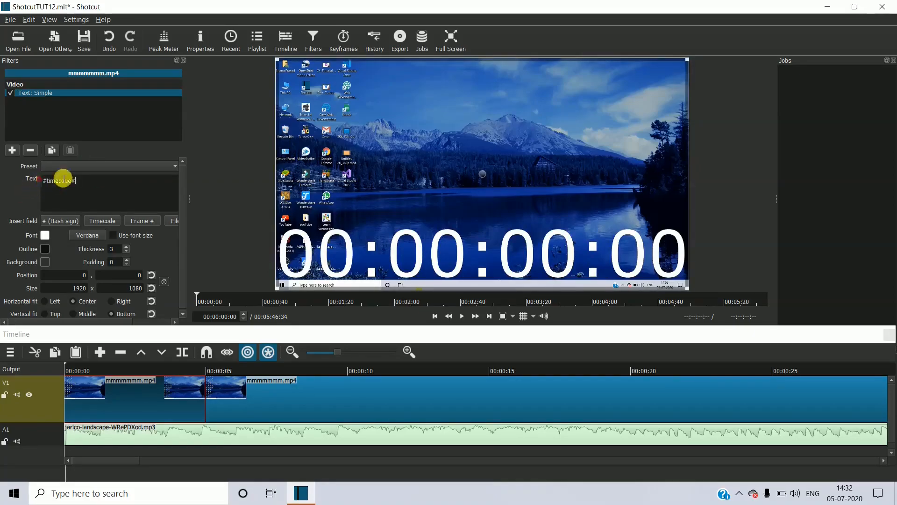
# Replace the filter's #timecode# placeholder with the text "Telugu Techtastic".
pyautogui.press('BackSpace')
pyautogui.press('BackSpace')
pyautogui.press('BackSpace')
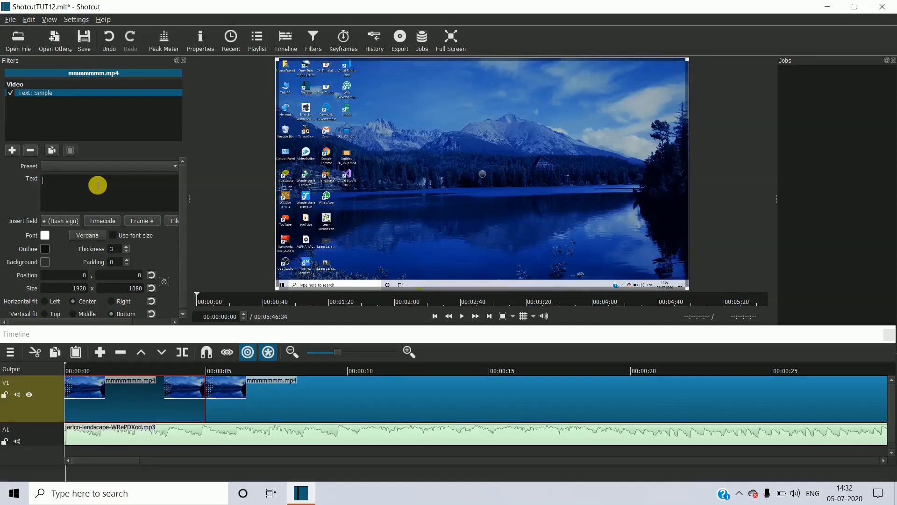
pyautogui.write('Te')
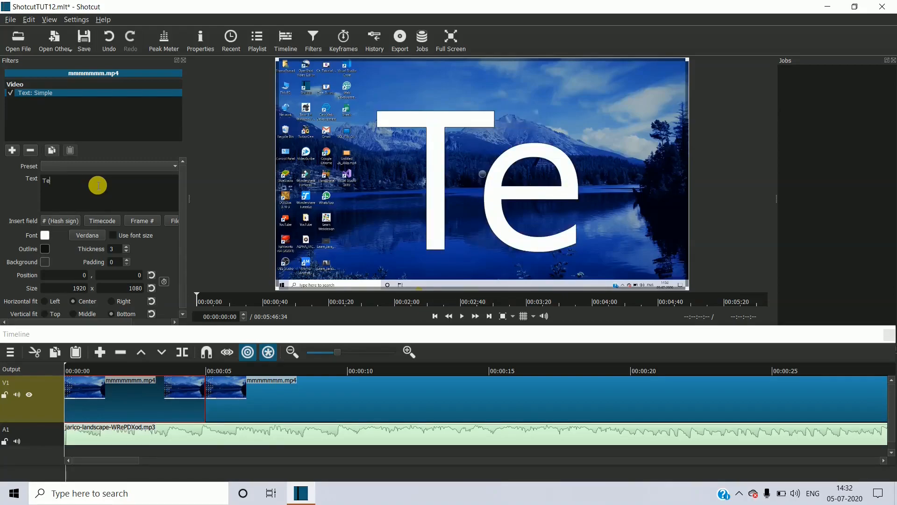
pyautogui.write('lugu Techtasti')
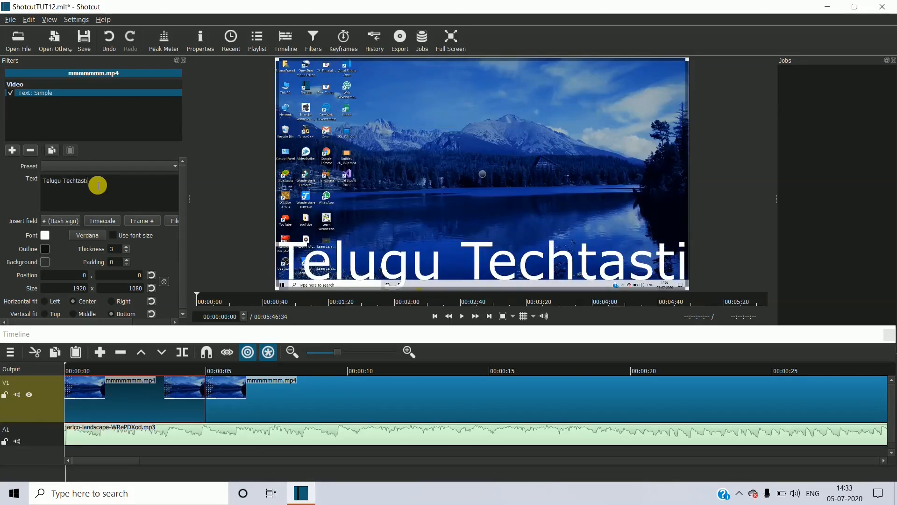
pyautogui.write('c')
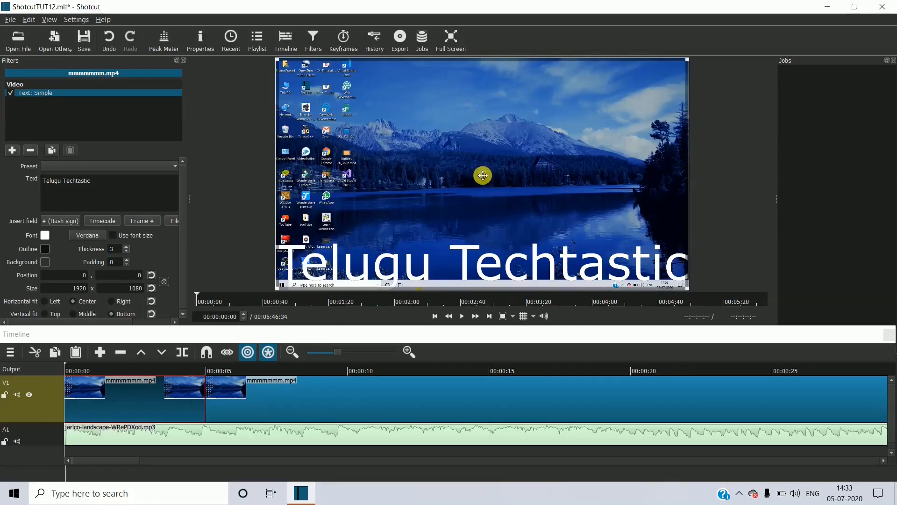
# Shrink the text frame to about 1360 x 763 and move it to a position of about 319, -137.
pyautogui.moveTo(483, 173); pyautogui.dragTo(473, 153)
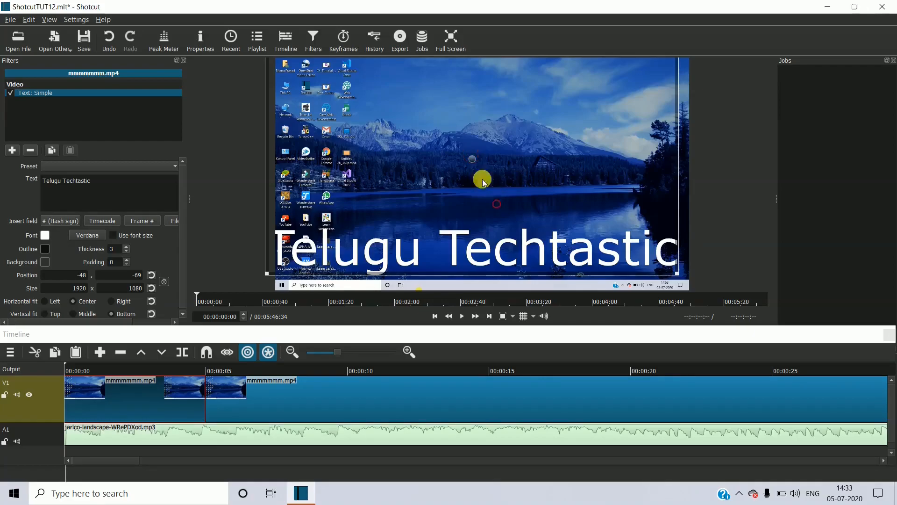
pyautogui.moveTo(477, 171); pyautogui.dragTo(482, 178)
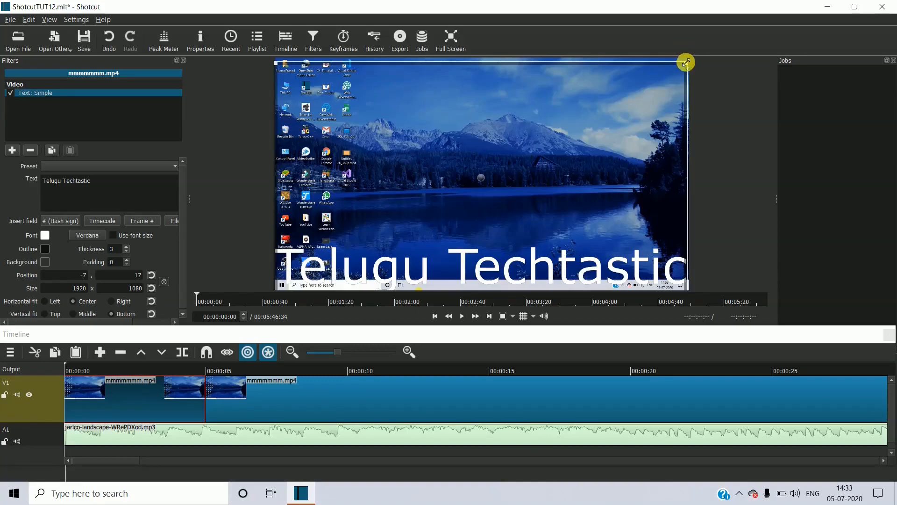
pyautogui.moveTo(683, 64); pyautogui.dragTo(564, 133)
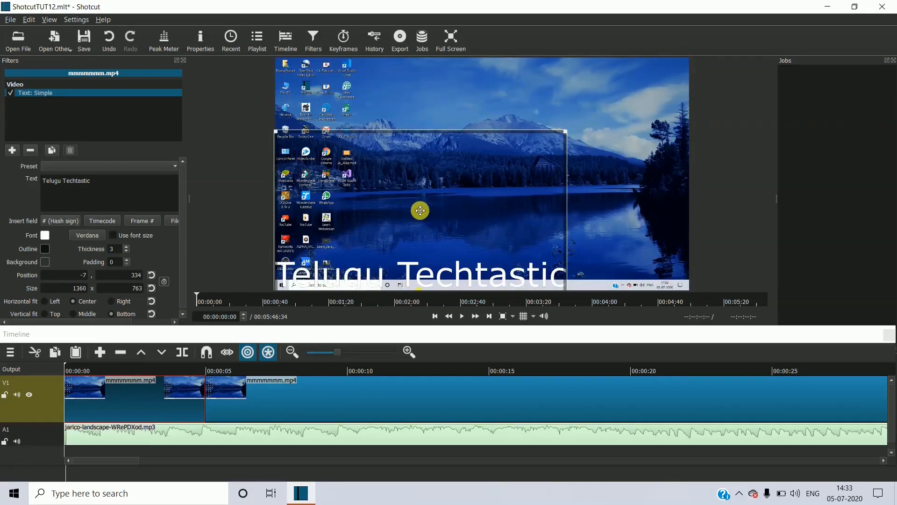
pyautogui.moveTo(423, 208); pyautogui.dragTo(493, 106)
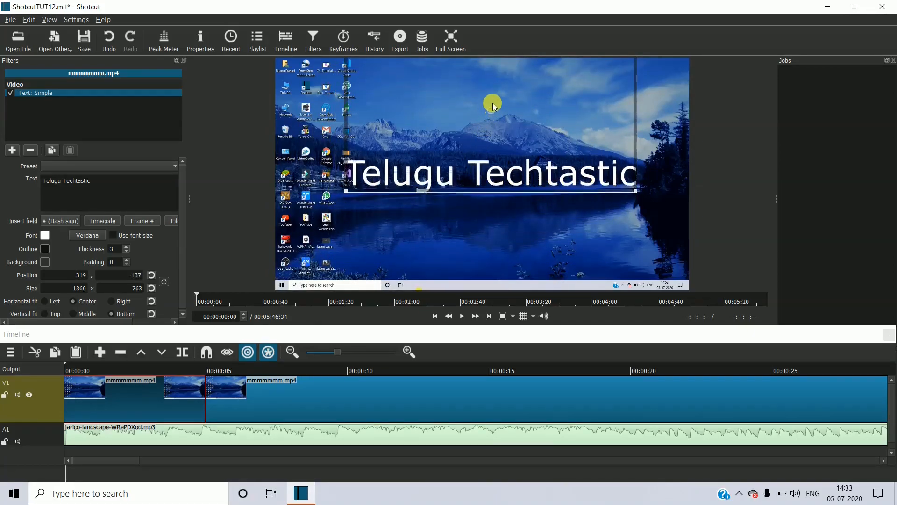
# Set the text's font colour to red (#ff0000).
pyautogui.click(45, 235)
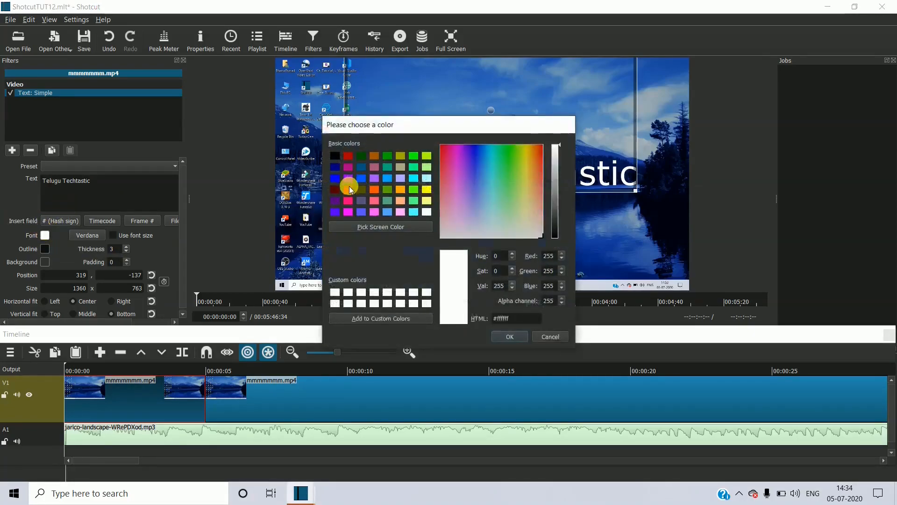
pyautogui.click(349, 186)
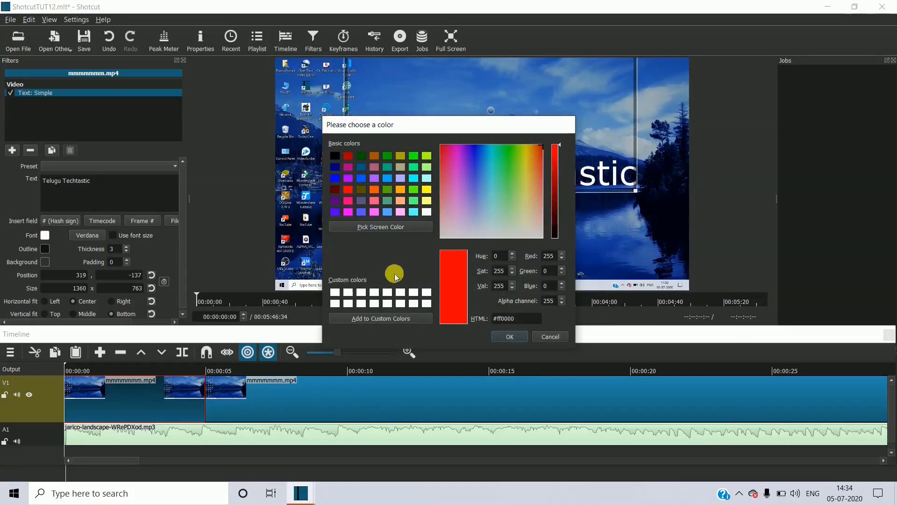
pyautogui.click(506, 336)
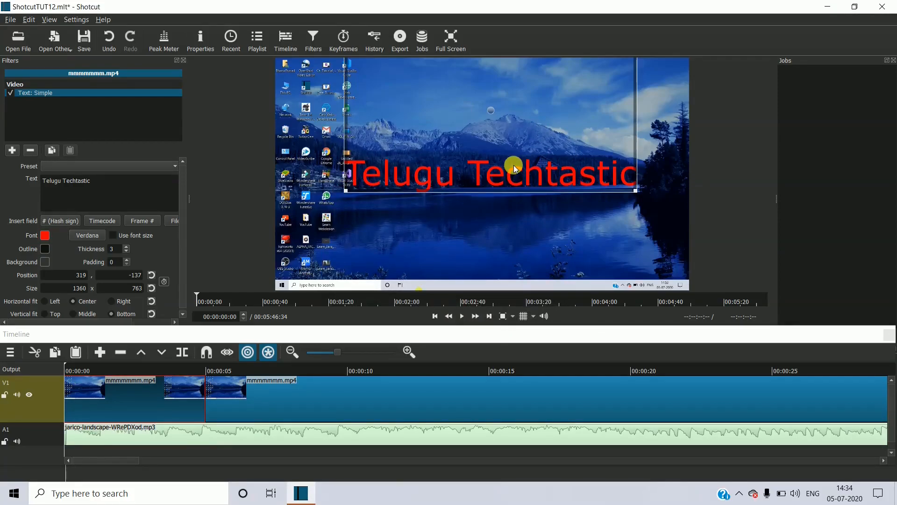
# Confirm black (#000000) as the text's outline colour and set its background colour to yellow (#ffff00).
pyautogui.click(45, 248)
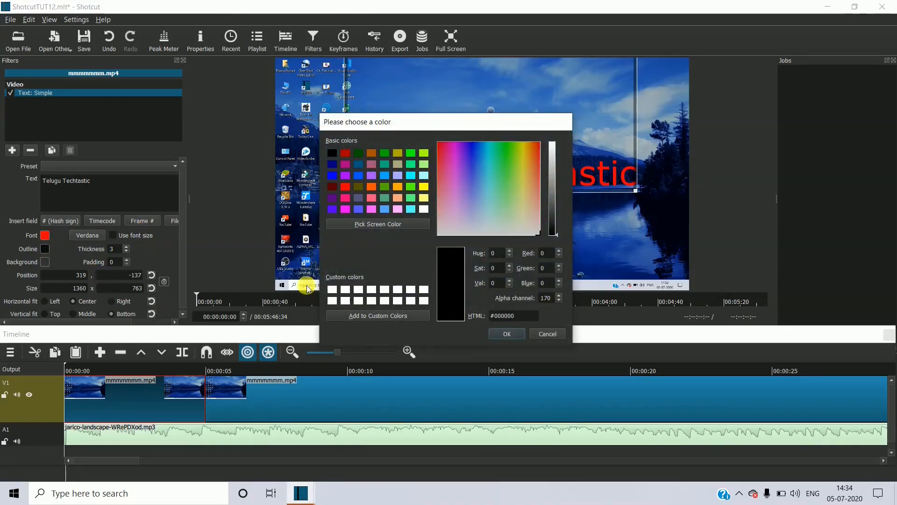
pyautogui.click(507, 333)
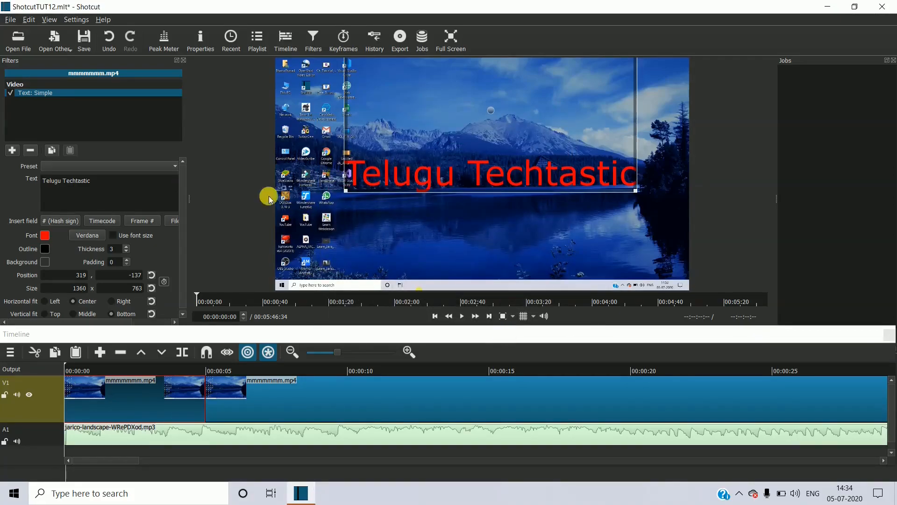
pyautogui.click(45, 262)
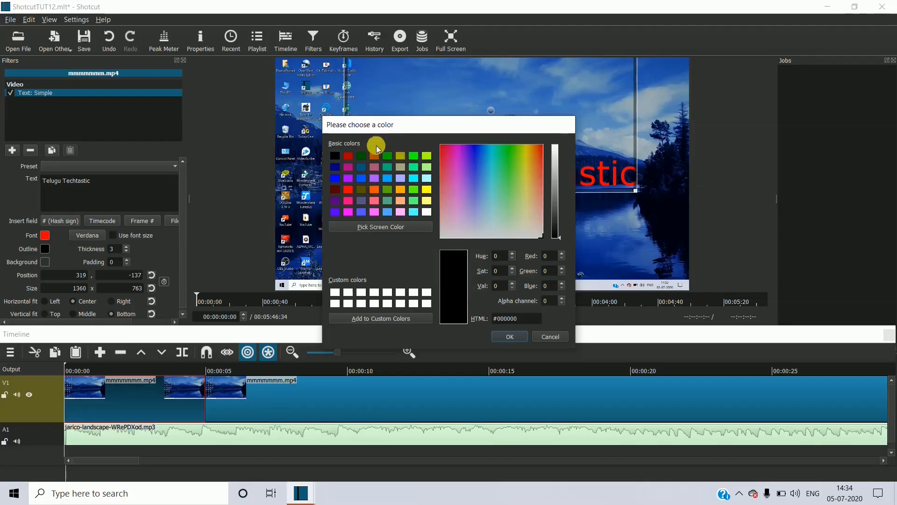
pyautogui.click(426, 187)
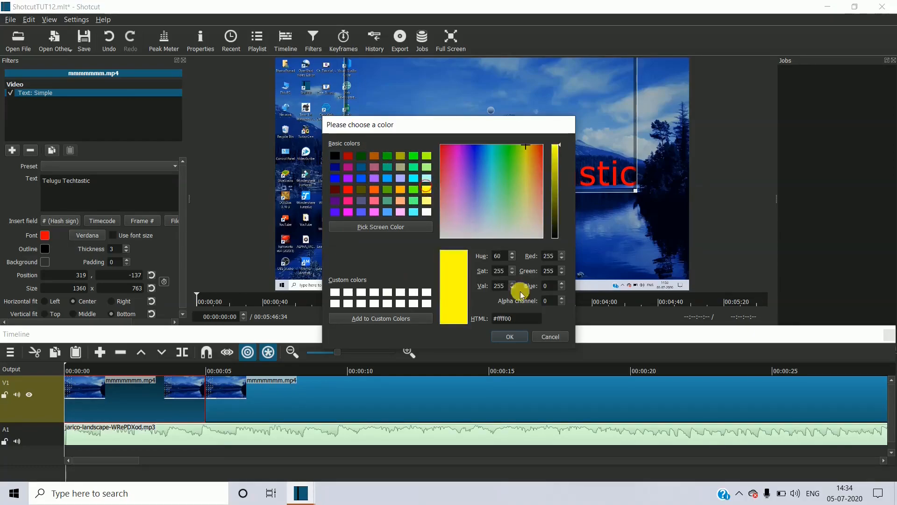
pyautogui.click(517, 334)
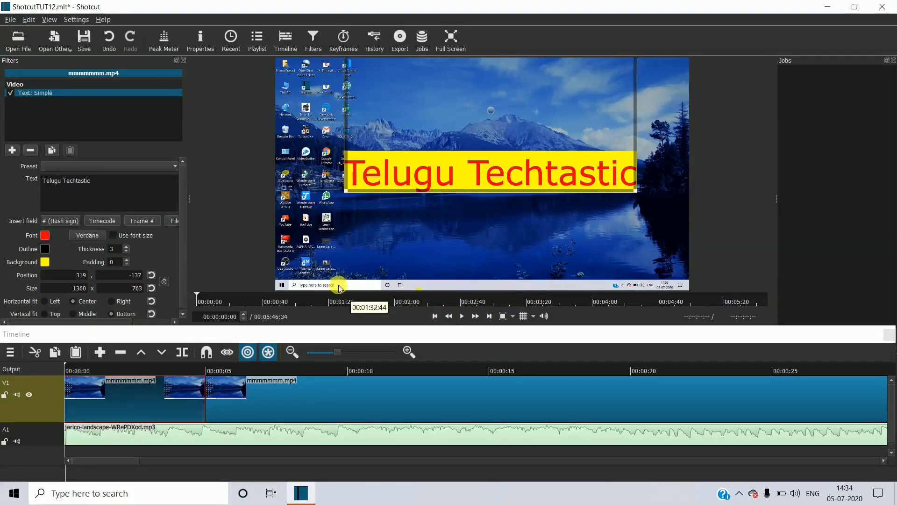
# Increase the text's outline thickness to 30.
pyautogui.scroll(-1, 149, 253)
pyautogui.scroll(1, 149, 252)
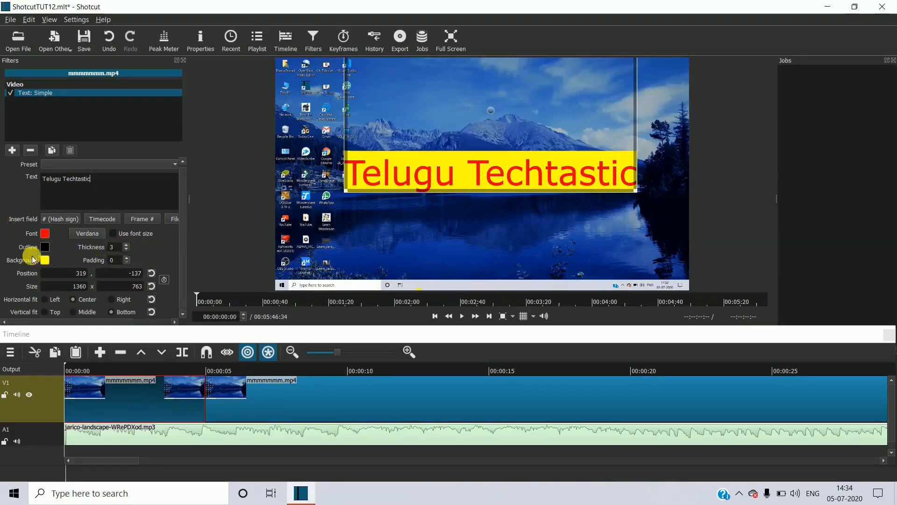
pyautogui.click(126, 244)
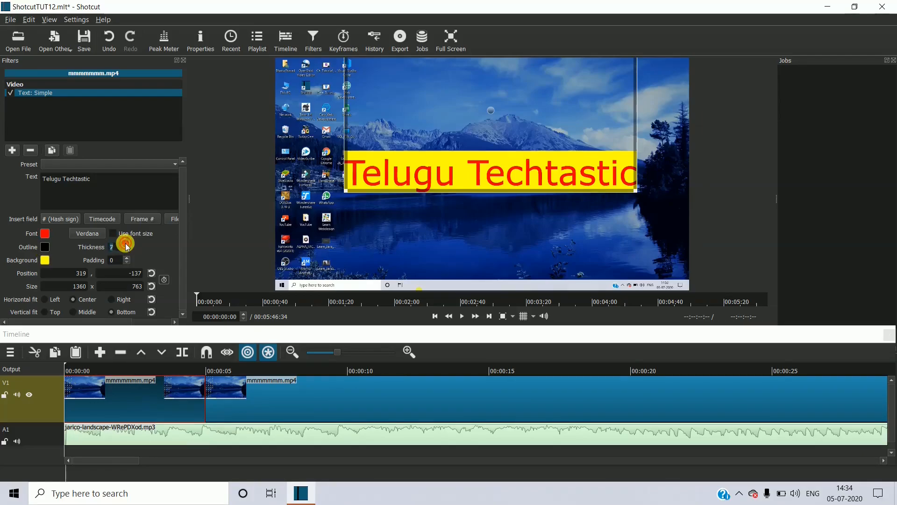
pyautogui.click(125, 244)
pyautogui.click(126, 244)
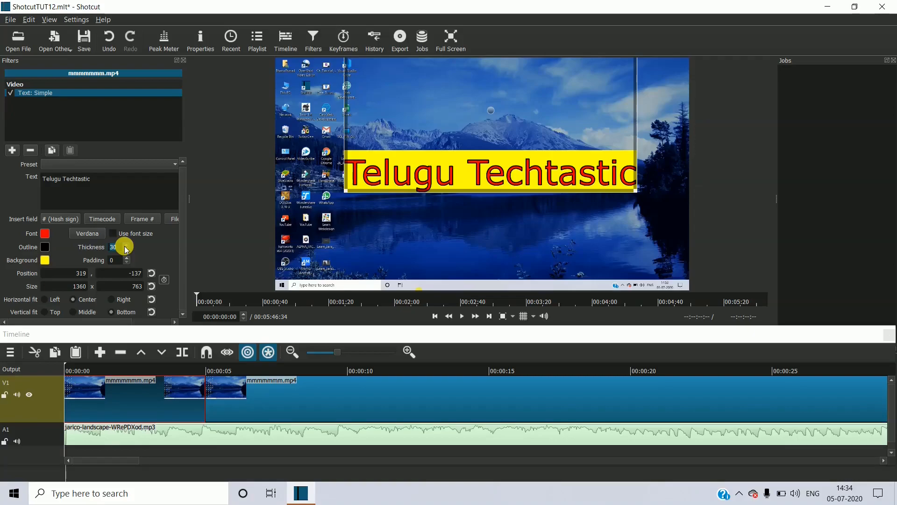
# Set the text's horizontal fit to Right and vertical fit to Top, and move its frame to about 362, 319.
pyautogui.click(44, 299)
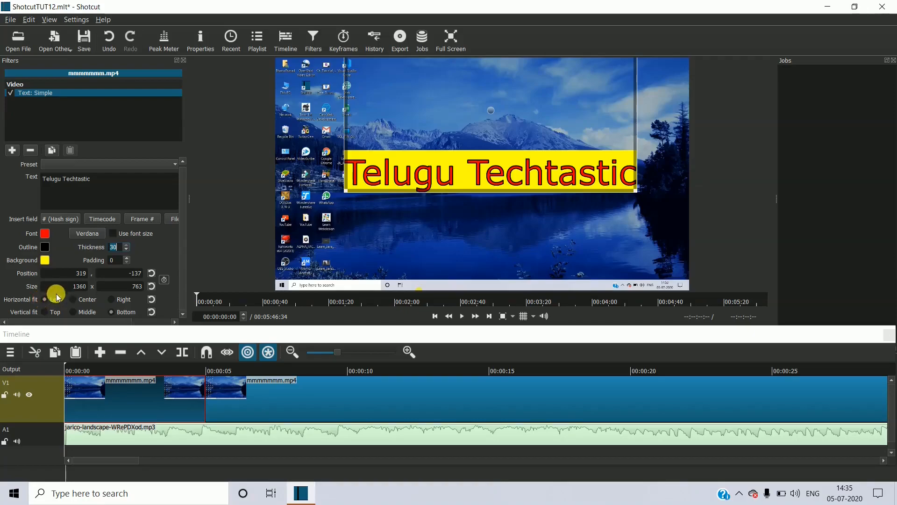
pyautogui.click(74, 300)
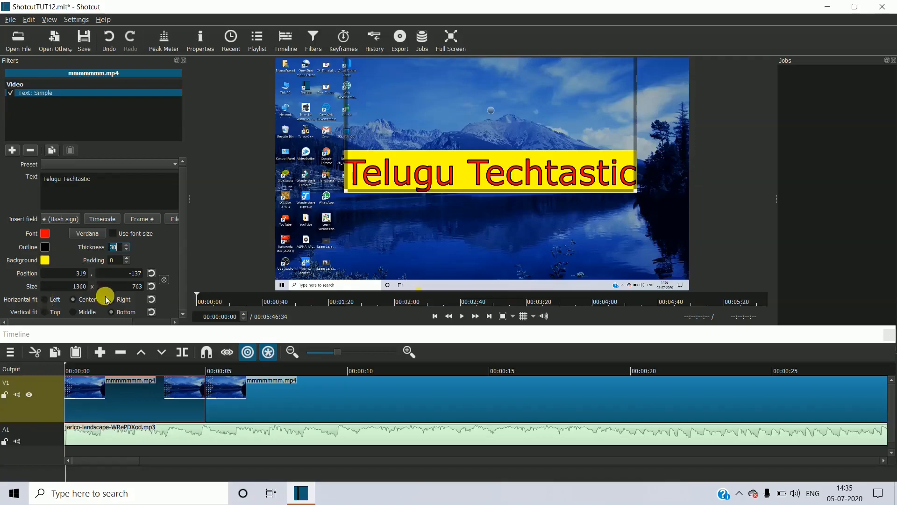
pyautogui.click(45, 312)
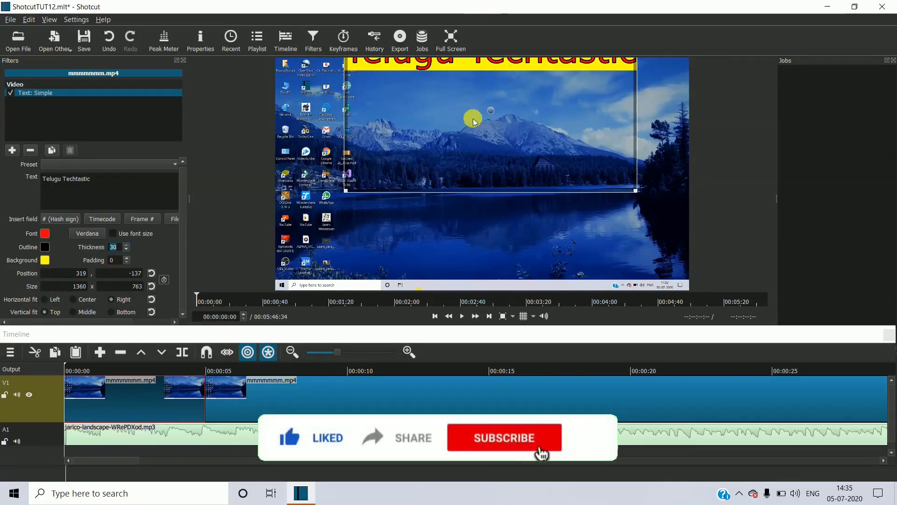
pyautogui.moveTo(491, 110); pyautogui.dragTo(500, 211)
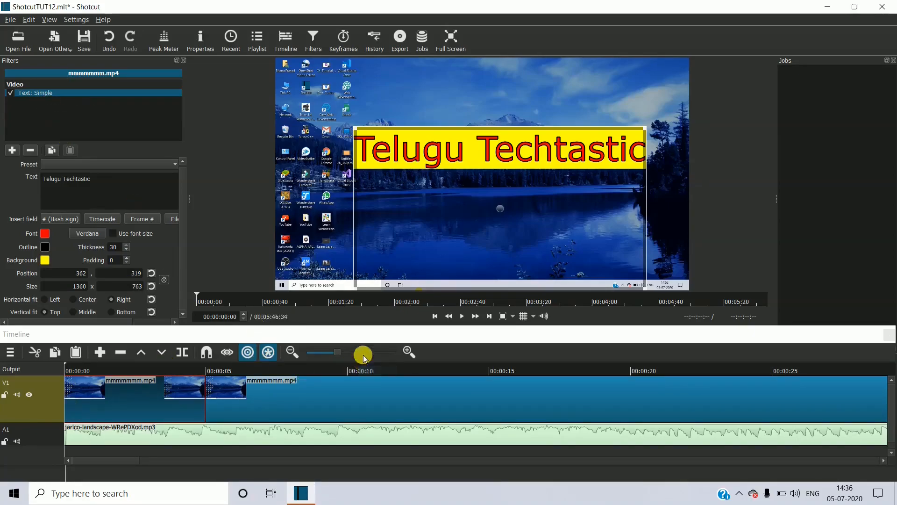
# Play the timeline from the start past the cut, and compare the filters on the first and second video clips.
pyautogui.click(464, 317)
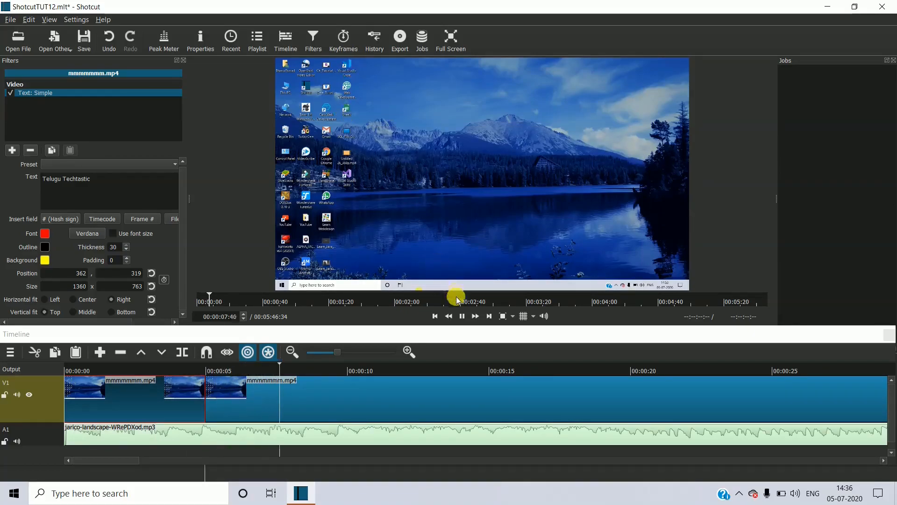
pyautogui.click(461, 316)
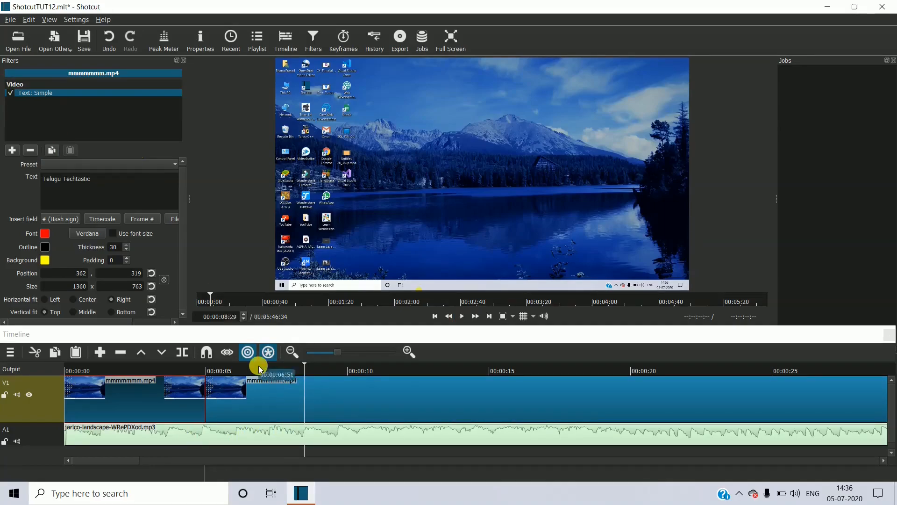
pyautogui.click(283, 403)
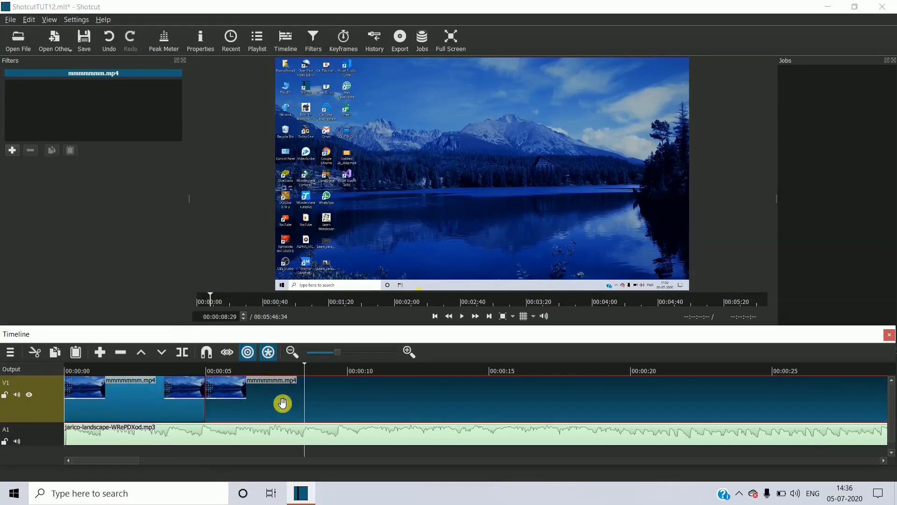
pyautogui.click(140, 405)
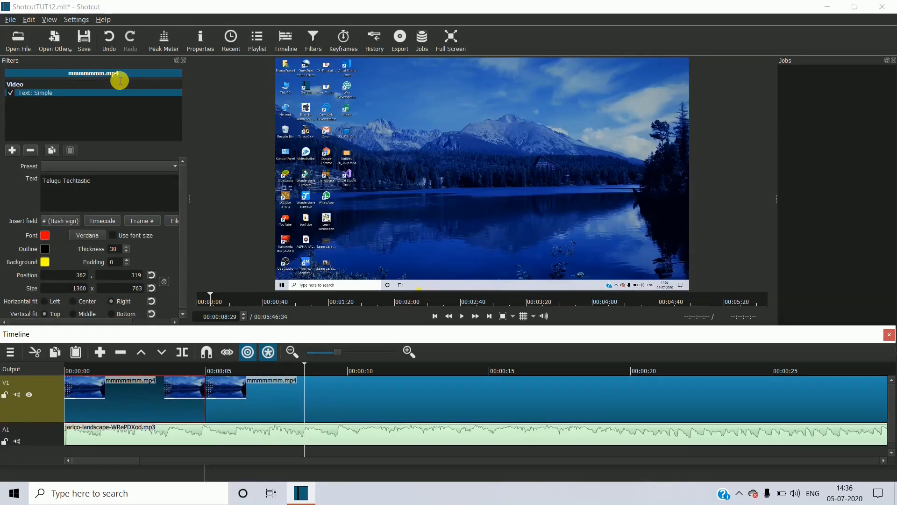
# Browse the video filters available for the second video clip.
pyautogui.click(359, 401)
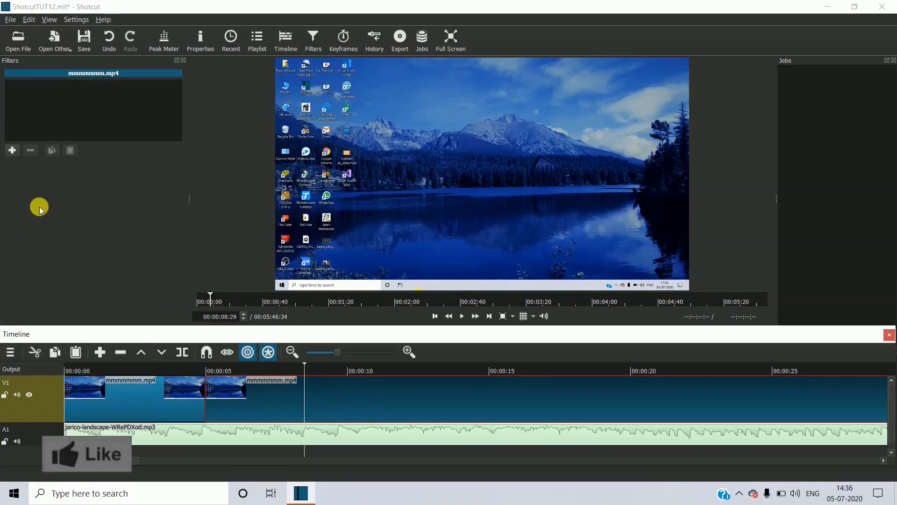
pyautogui.click(11, 150)
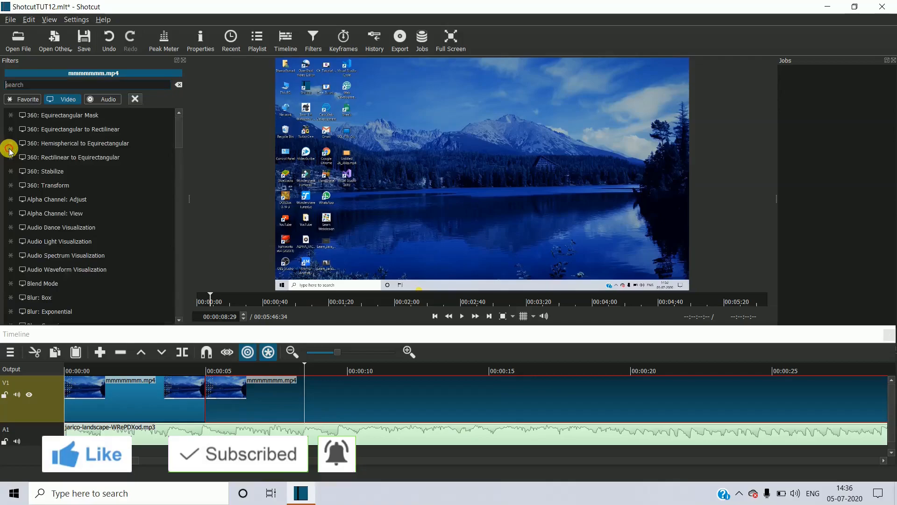
pyautogui.scroll(-5, 88, 229)
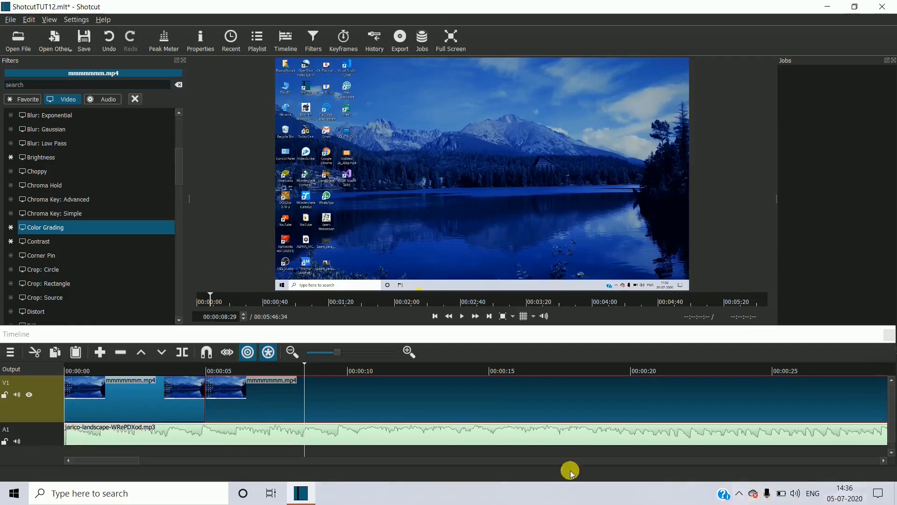
# Select the first video clip and replay it from near its start until just past the cut.
pyautogui.click(121, 405)
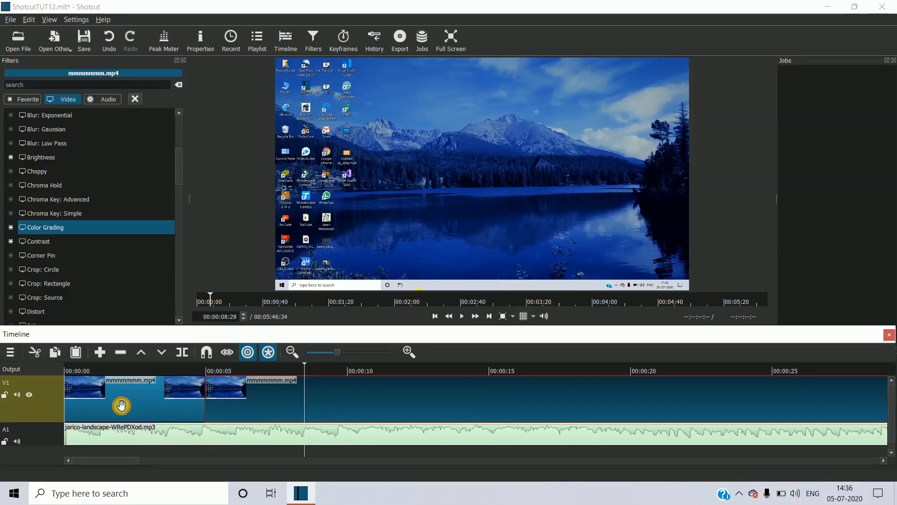
pyautogui.click(121, 405)
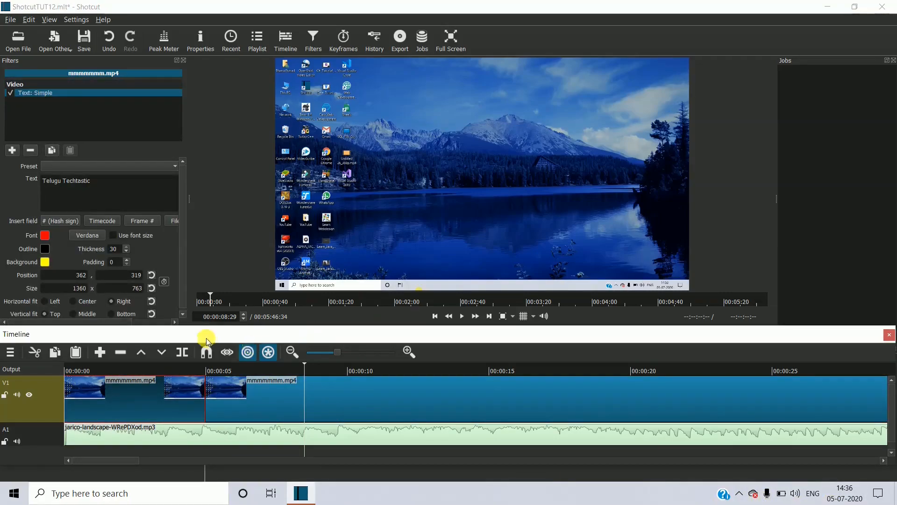
pyautogui.click(70, 369)
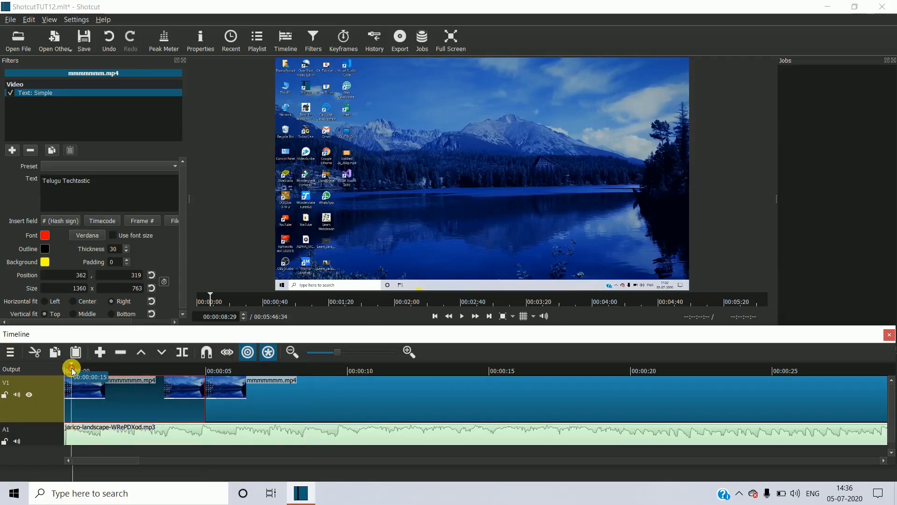
pyautogui.click(462, 316)
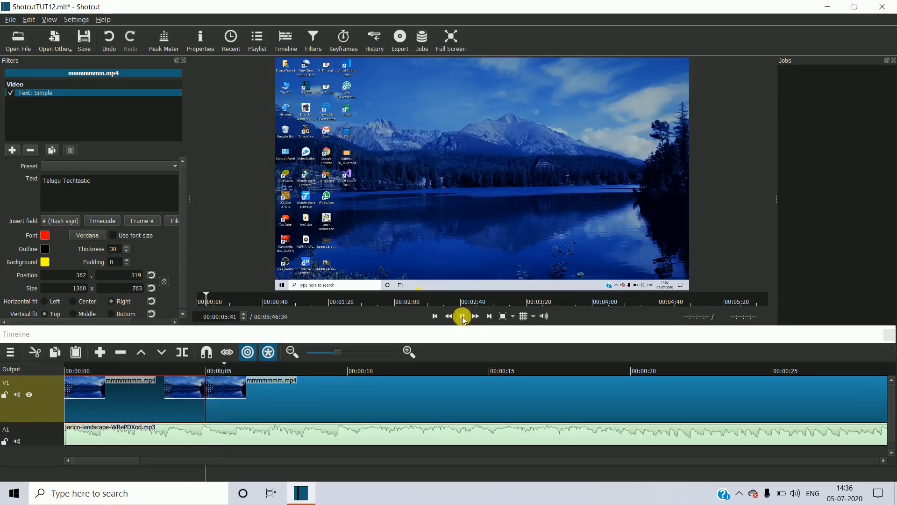
pyautogui.click(462, 317)
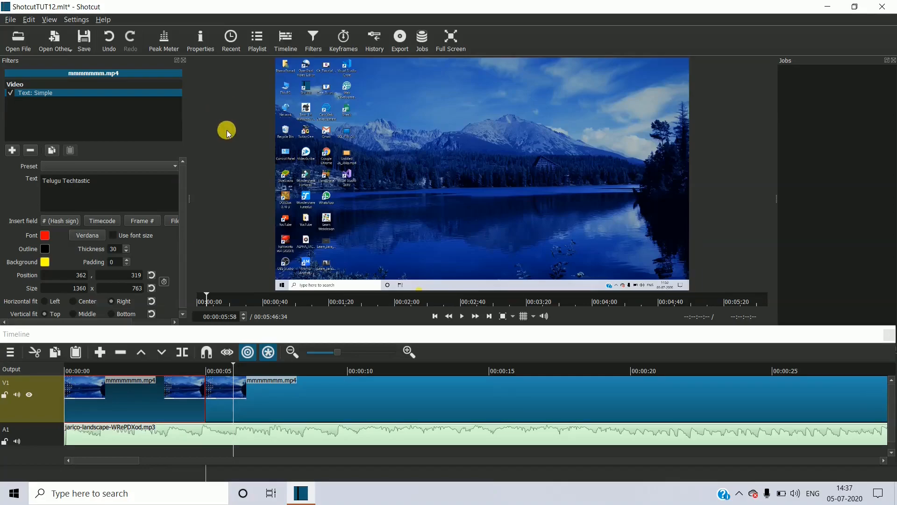
# Add a video fade-in about 3 seconds long to the start of the first video clip.
pyautogui.click(301, 404)
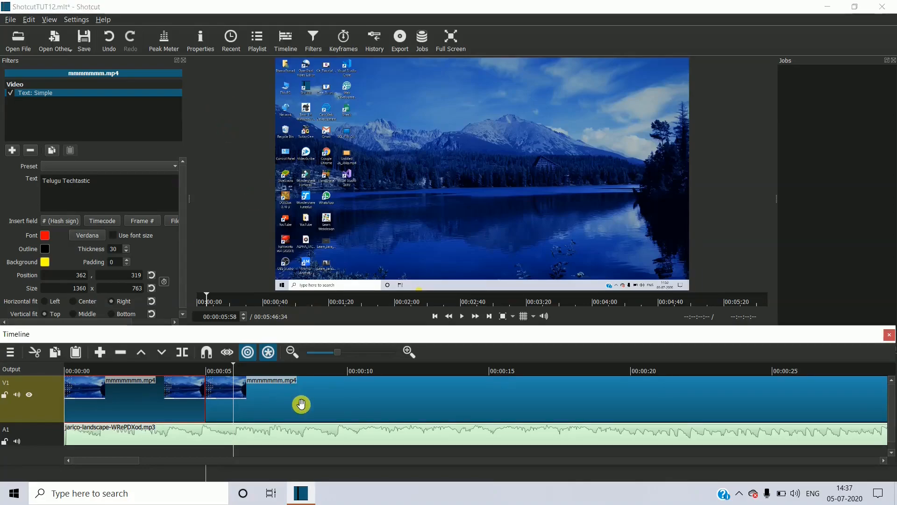
pyautogui.click(301, 403)
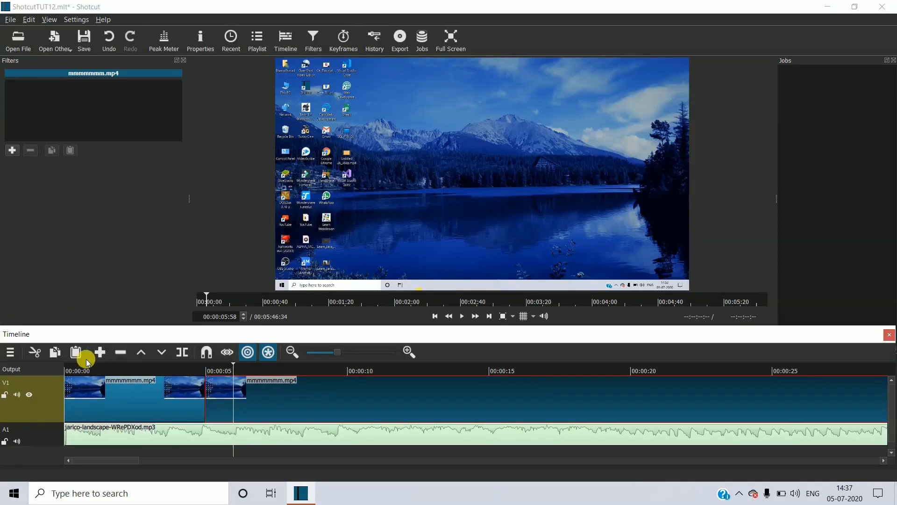
pyautogui.click(65, 383)
pyautogui.click(82, 388)
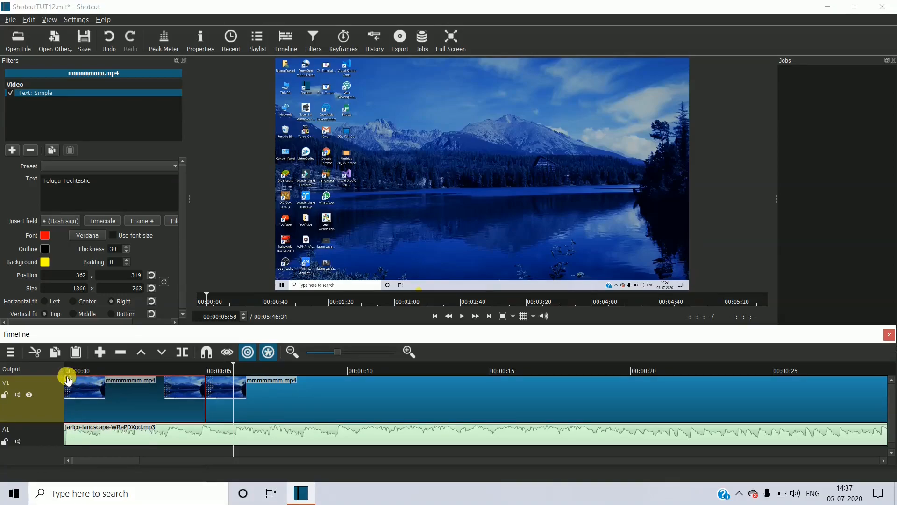
pyautogui.moveTo(65, 375); pyautogui.dragTo(154, 401)
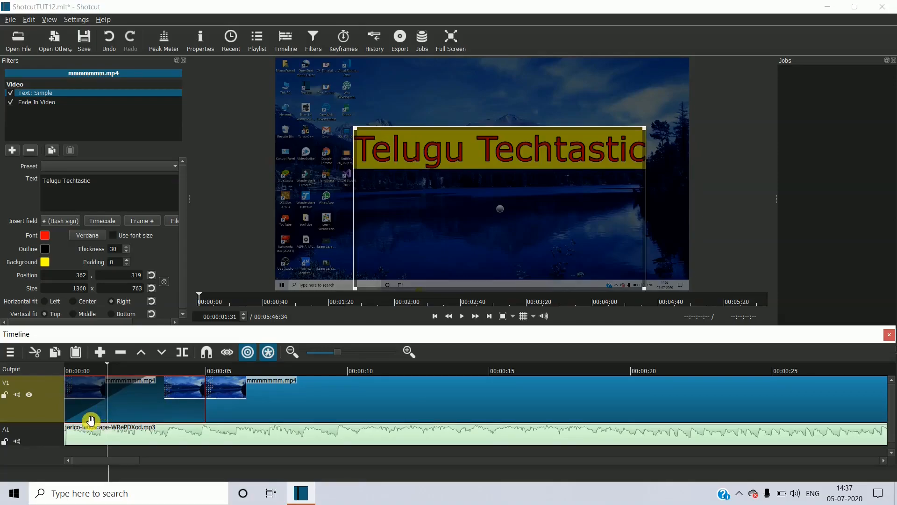
# Add an audio fade-in of about 00:00:01:51 to the start of the music clip.
pyautogui.click(81, 437)
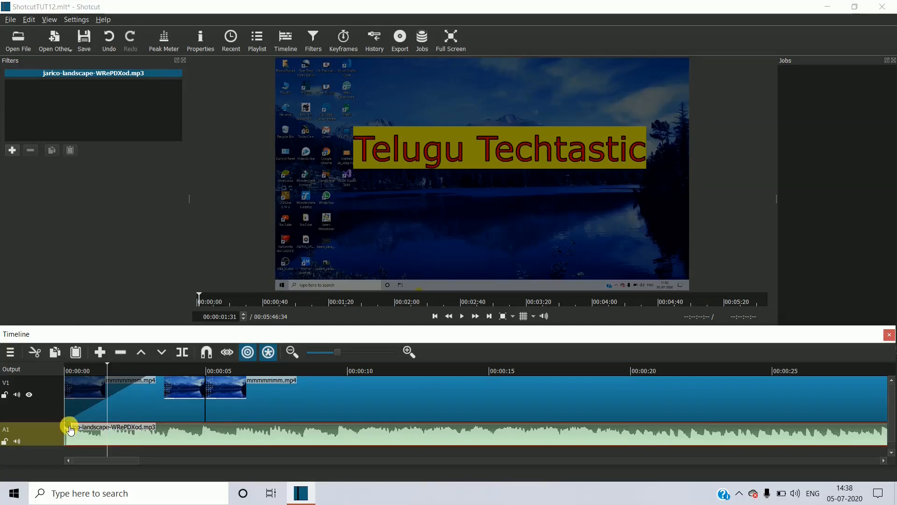
pyautogui.moveTo(69, 427); pyautogui.dragTo(127, 441)
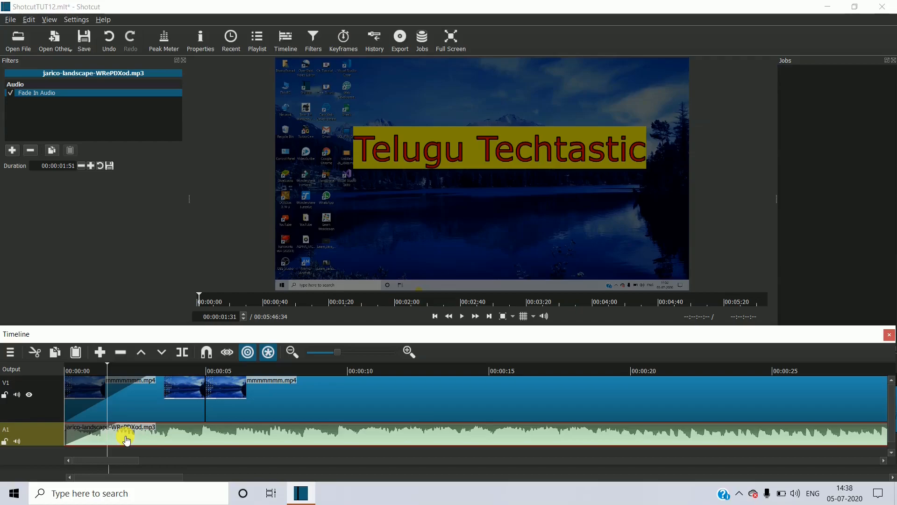
# Play the project's opening from the start twice to preview the video and audio fade-ins.
pyautogui.click(70, 368)
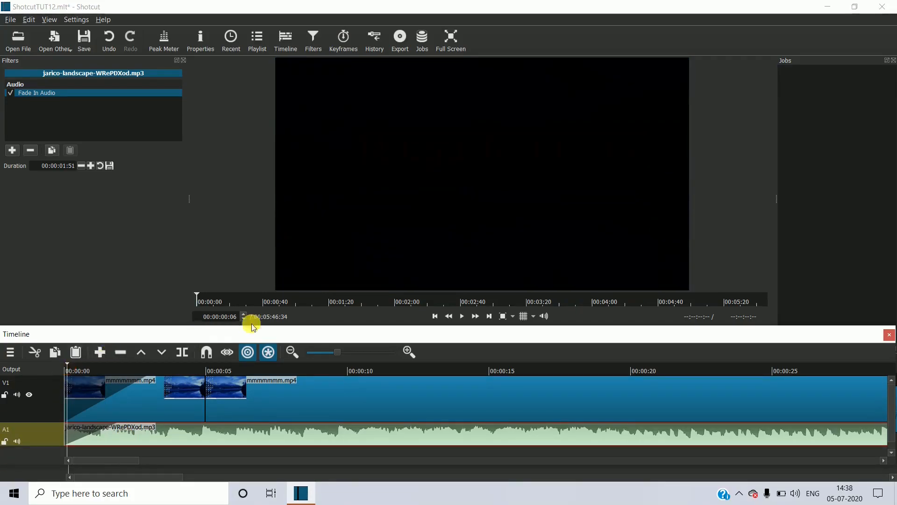
pyautogui.click(65, 368)
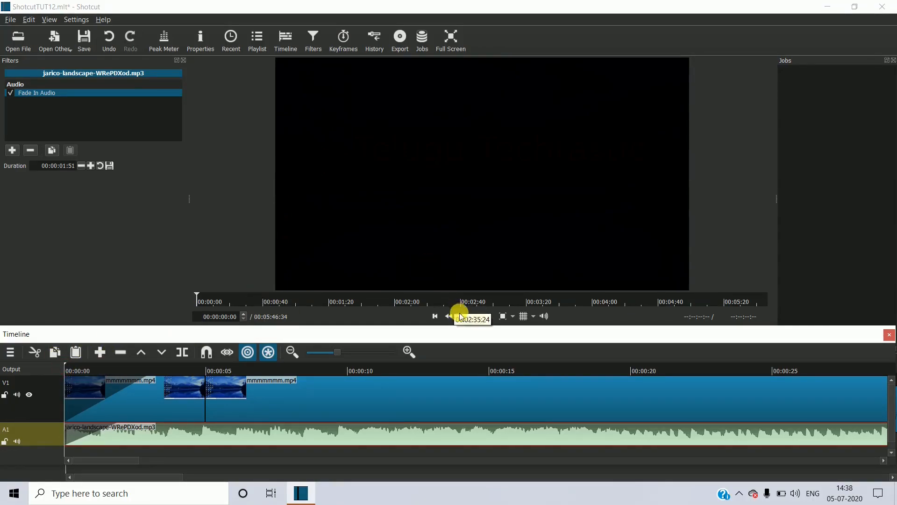
pyautogui.click(461, 316)
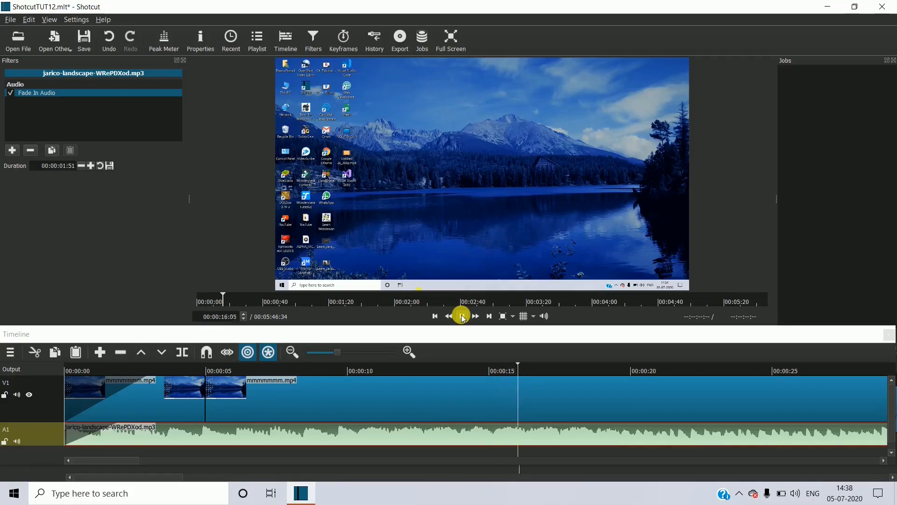
pyautogui.click(463, 317)
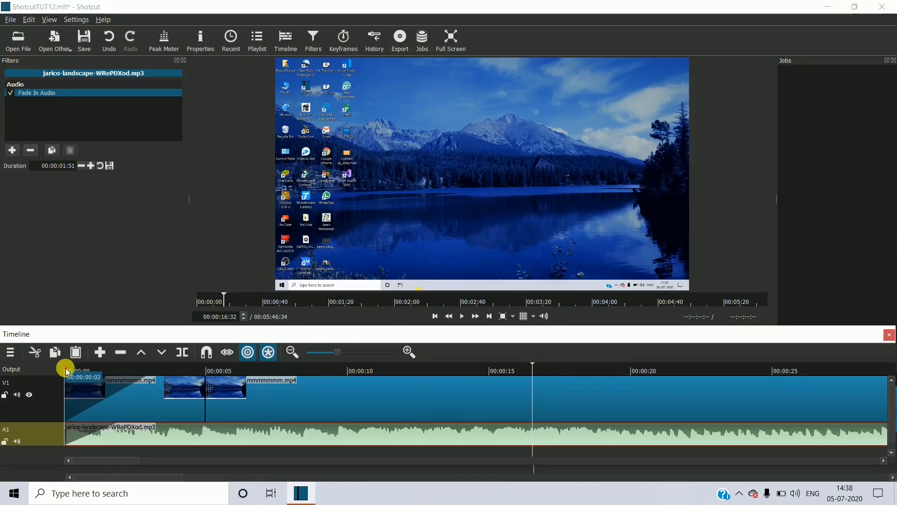
pyautogui.click(66, 369)
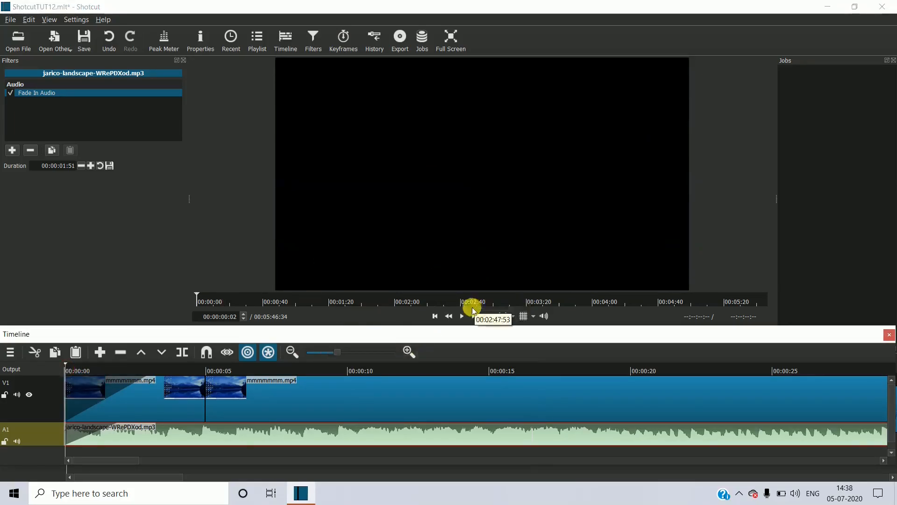
pyautogui.click(463, 317)
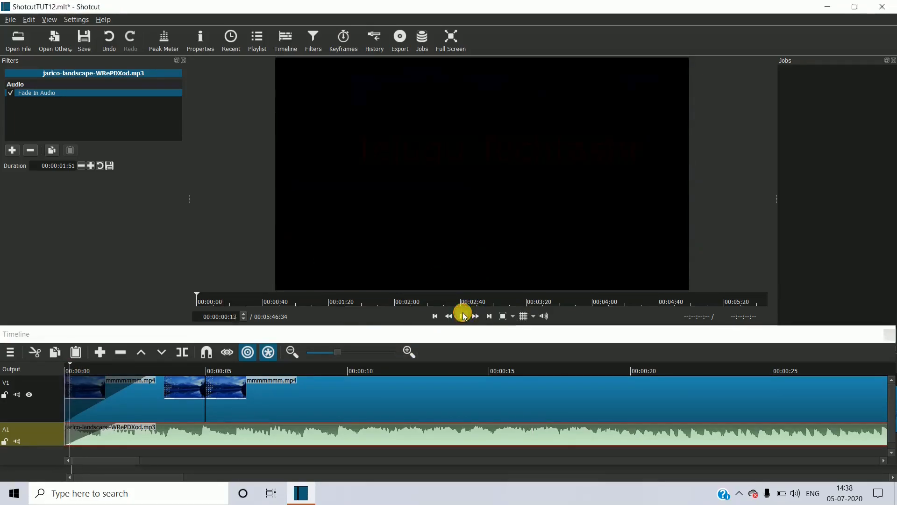
pyautogui.click(464, 316)
pyautogui.click(464, 316)
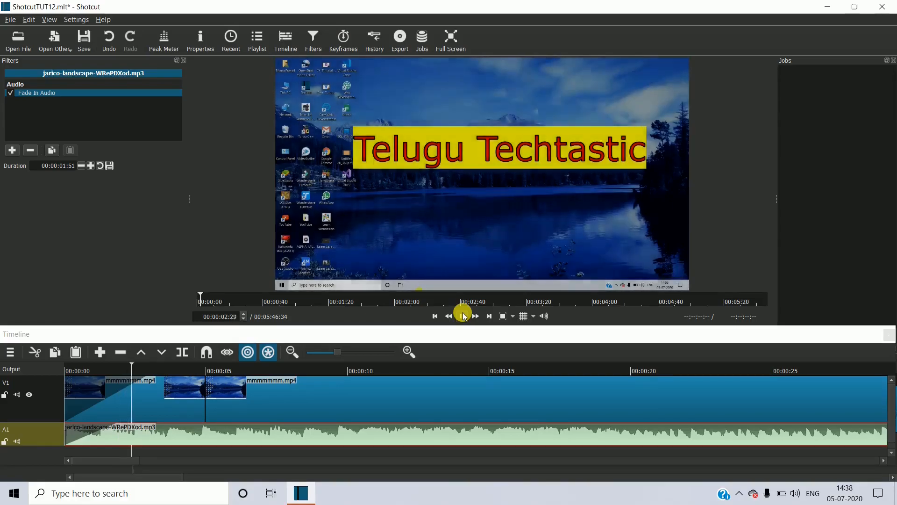
pyautogui.click(464, 316)
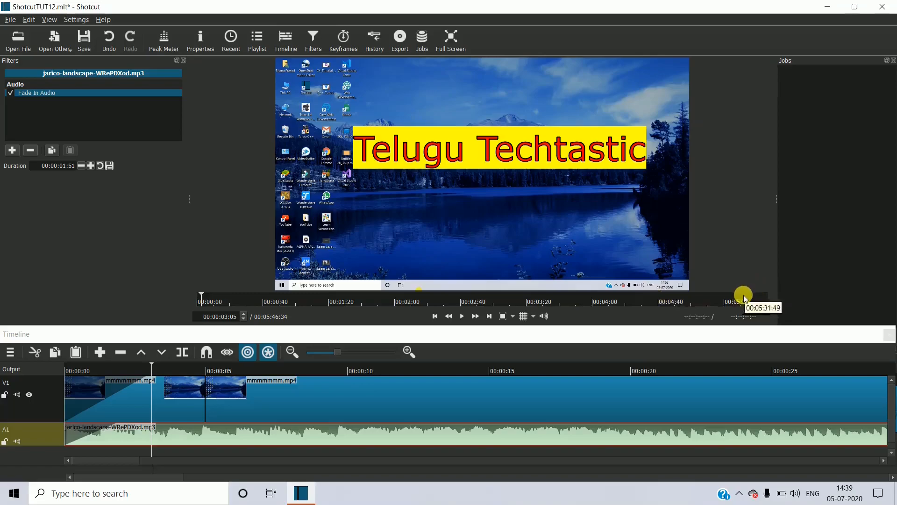
# Go to the end of the project and add a video fade-out of about 00:00:01:41 to the last video clip.
pyautogui.click(761, 301)
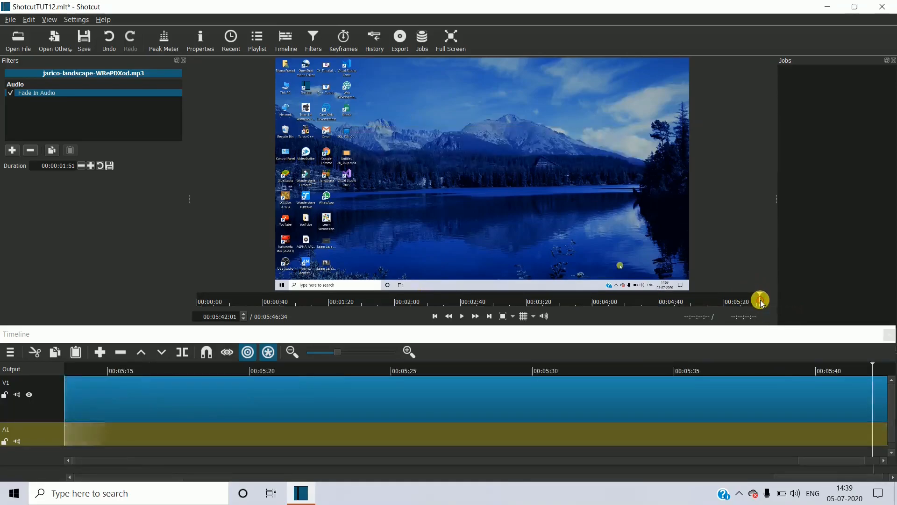
pyautogui.click(770, 302)
pyautogui.click(771, 300)
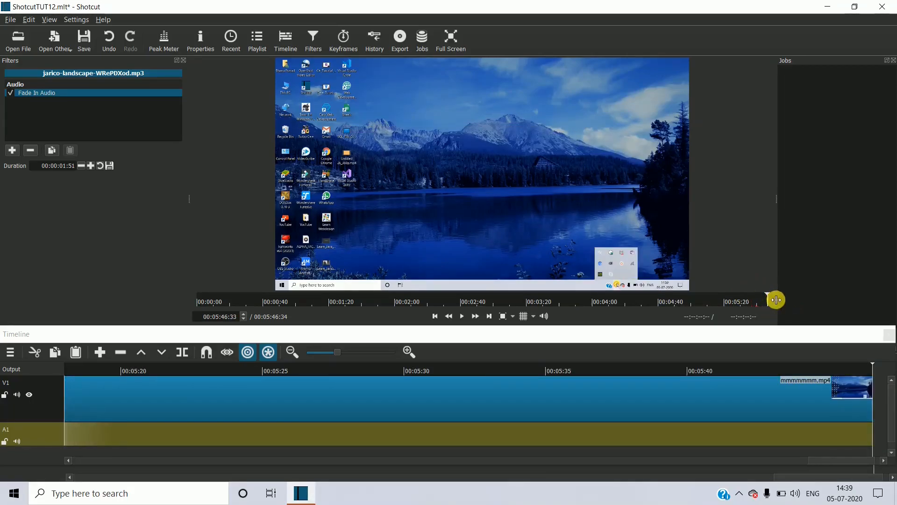
pyautogui.click(824, 395)
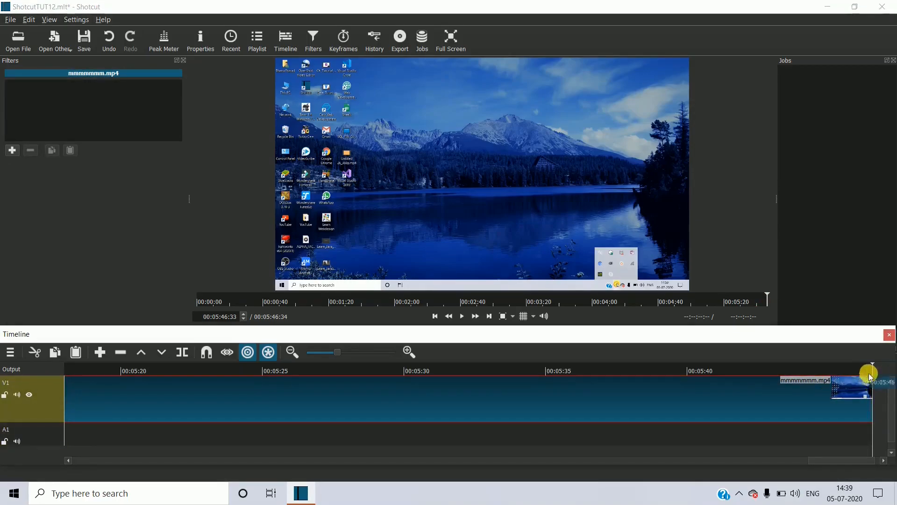
pyautogui.moveTo(867, 374); pyautogui.dragTo(813, 402)
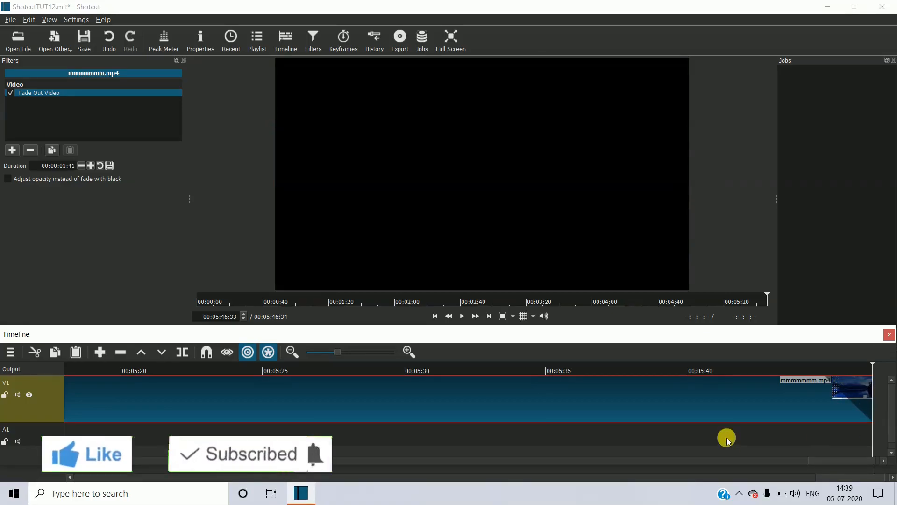
# Play the project's last seconds to preview the fade-out, and check the filters on the music and video clips.
pyautogui.scroll(-1, 727, 437)
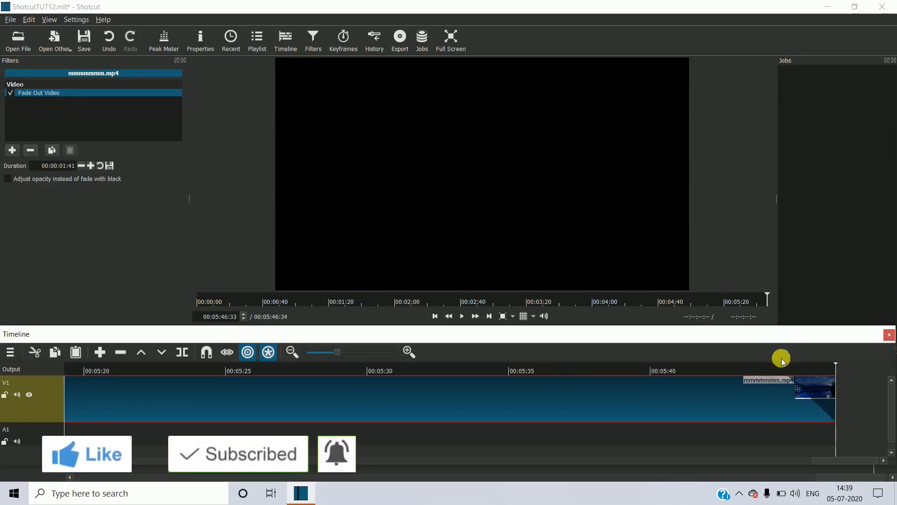
pyautogui.click(774, 370)
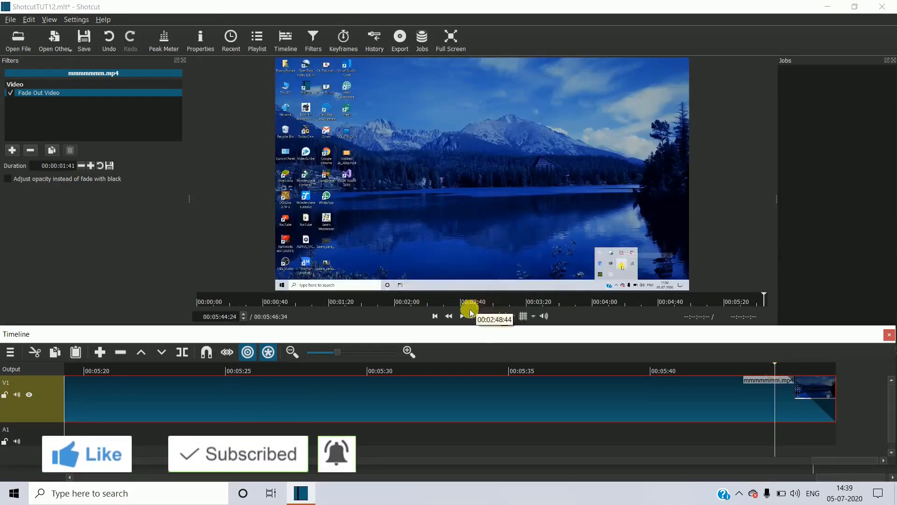
pyautogui.click(467, 316)
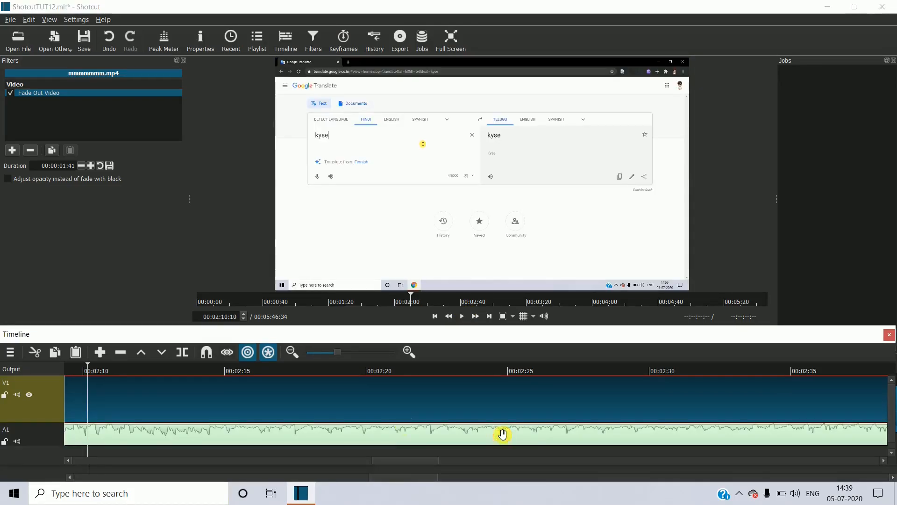
pyautogui.click(503, 433)
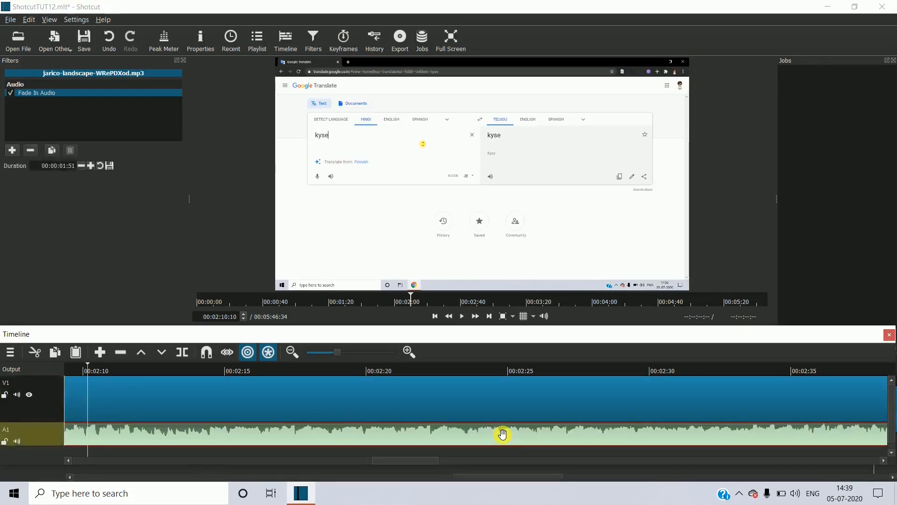
pyautogui.click(391, 396)
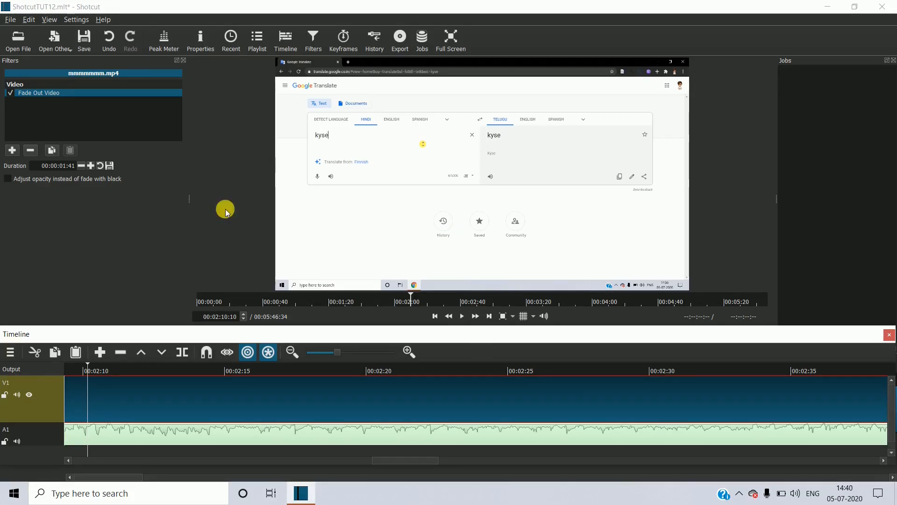
# Add a Brightness filter to the last video clip, and switch the filter off and on again.
pyautogui.click(11, 150)
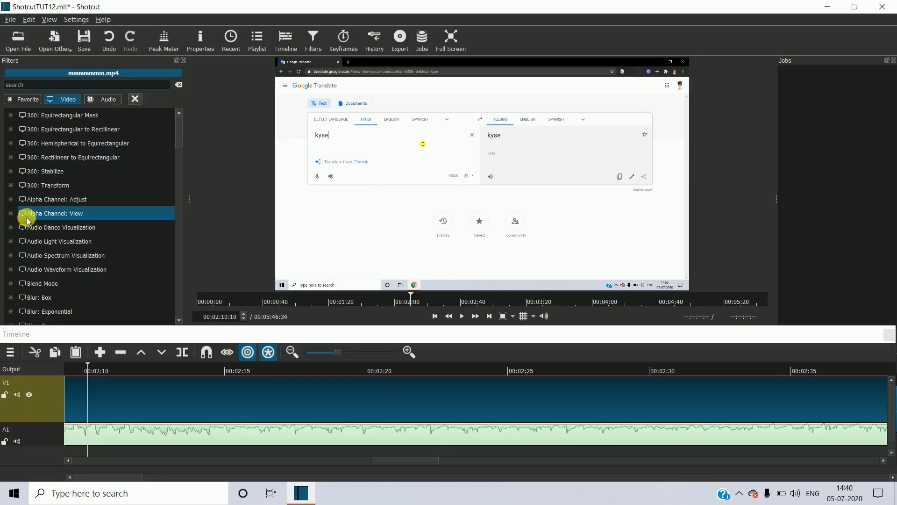
pyautogui.scroll(-1, 27, 220)
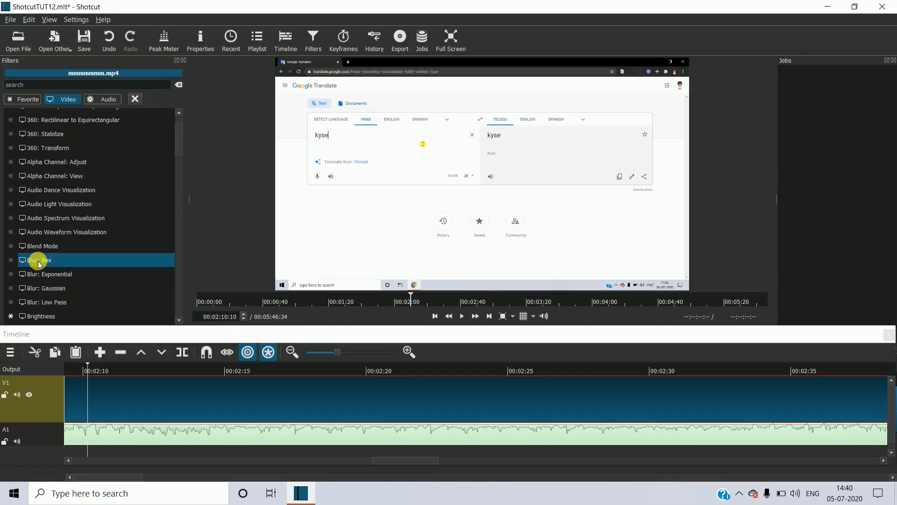
pyautogui.scroll(-3, 41, 262)
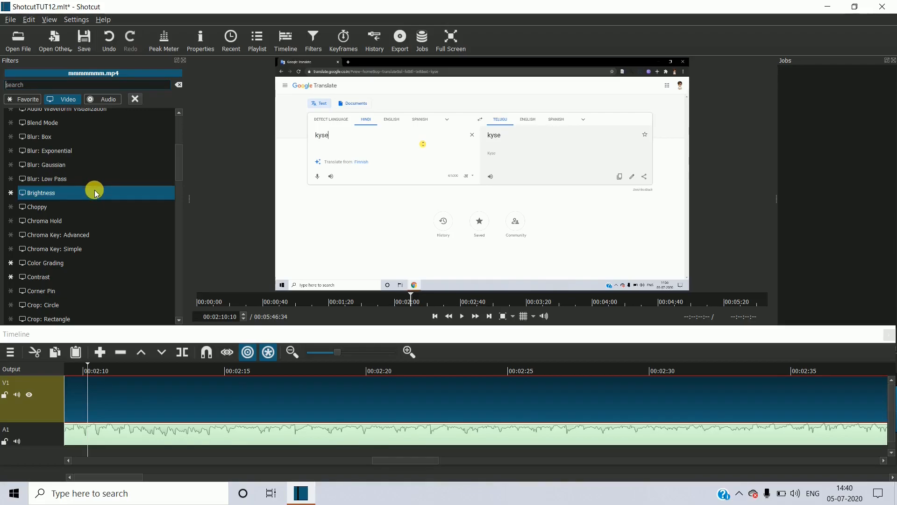
pyautogui.click(95, 193)
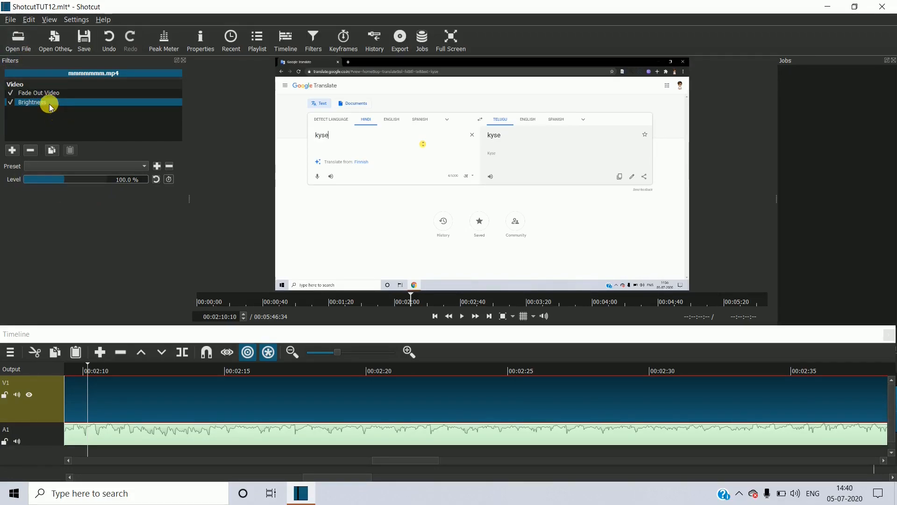
pyautogui.click(9, 102)
pyautogui.click(10, 103)
# Check the Brightness filter's presets and set its level to about 102.8 %.
pyautogui.click(143, 166)
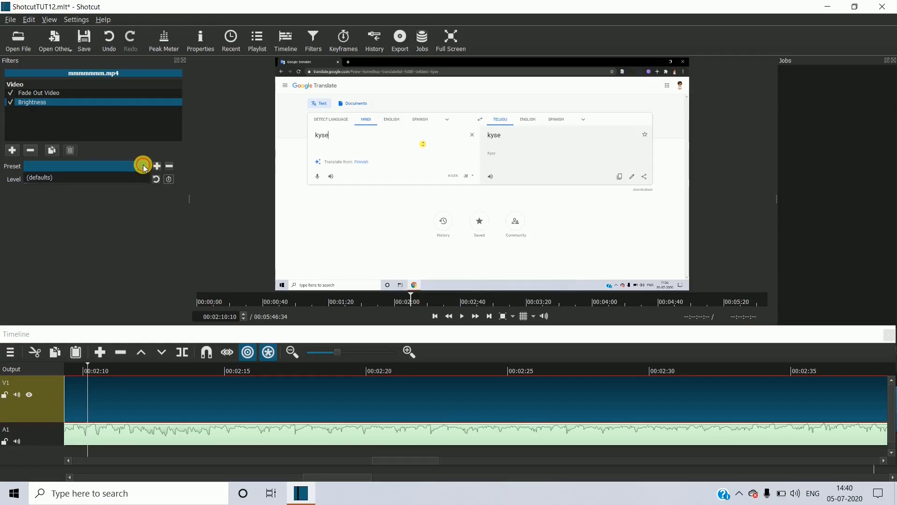
pyautogui.click(144, 165)
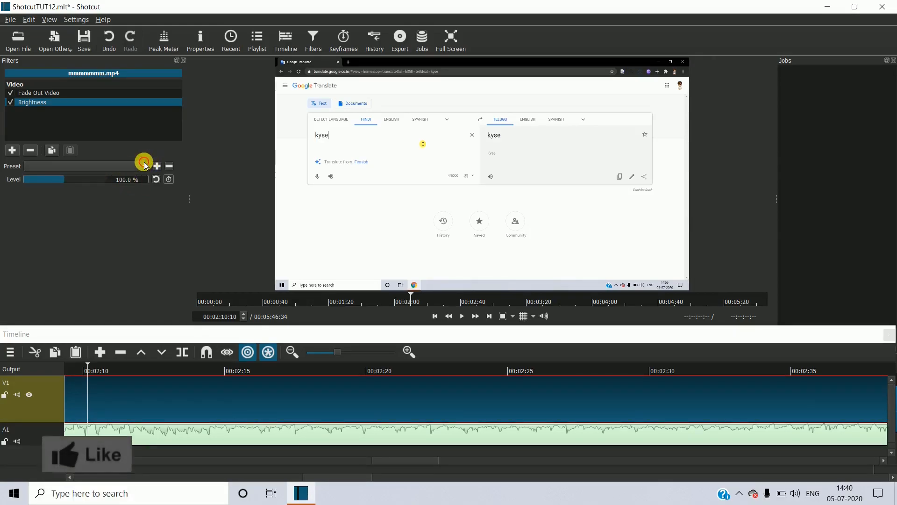
pyautogui.click(144, 166)
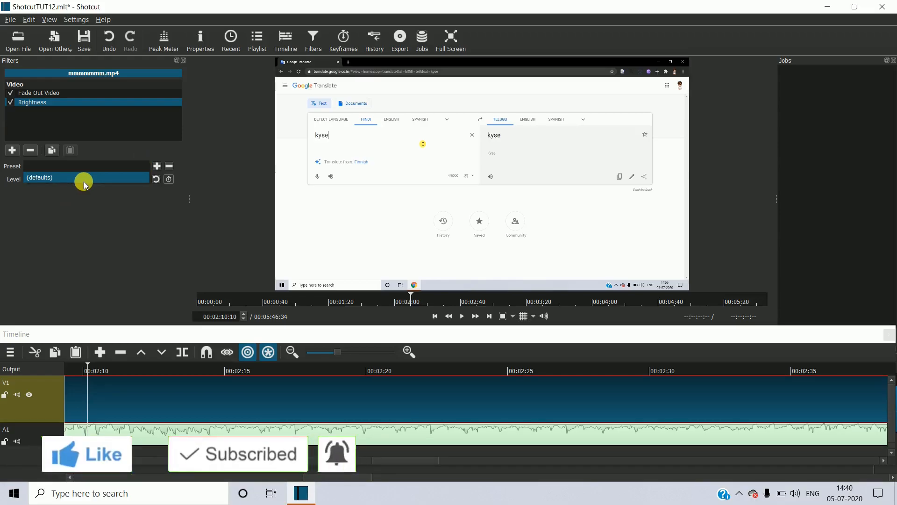
pyautogui.click(115, 167)
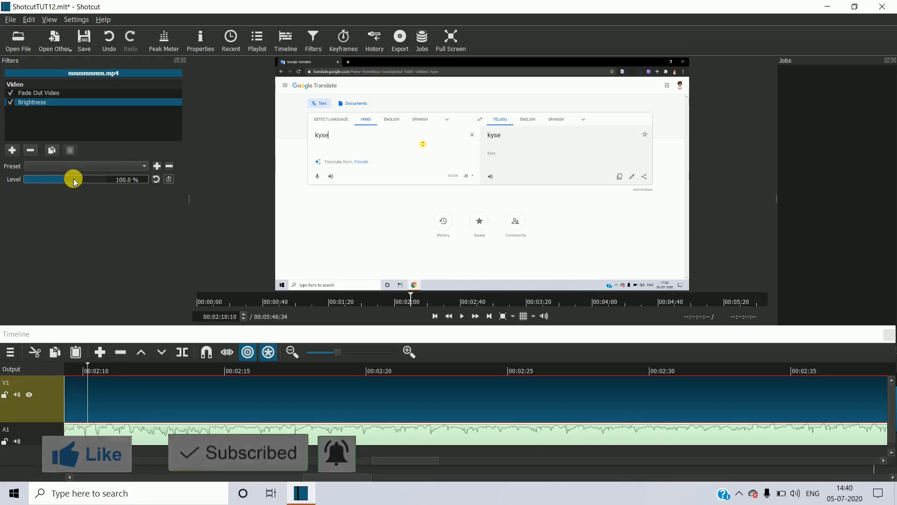
pyautogui.click(62, 177)
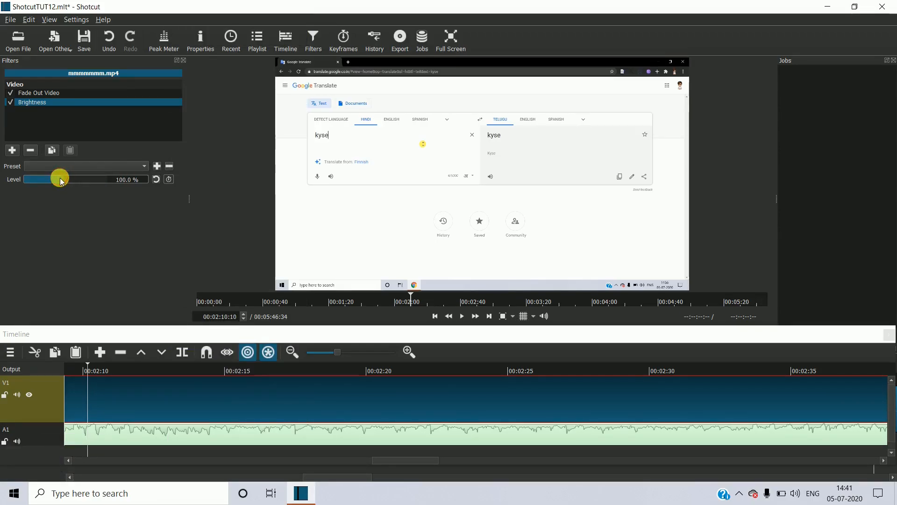
pyautogui.moveTo(51, 180); pyautogui.dragTo(67, 193)
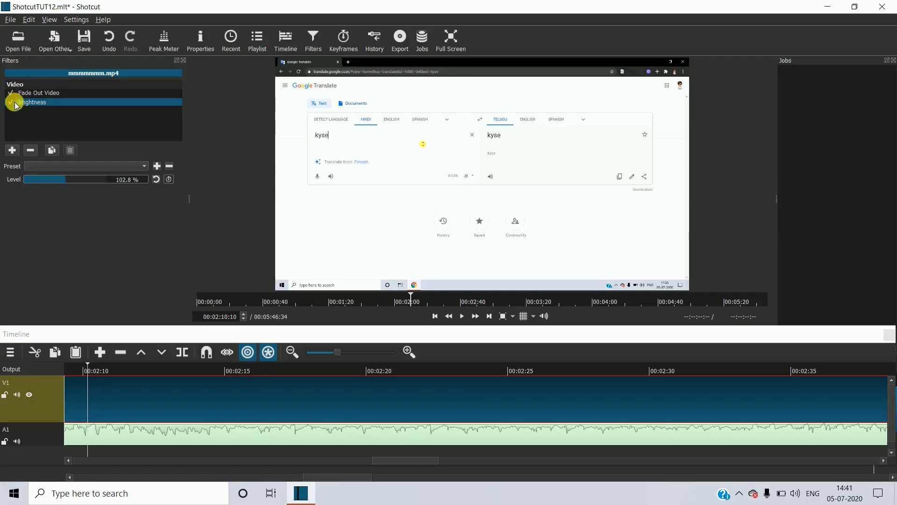
# Look through the full list of video filters available for the last video clip.
pyautogui.click(13, 151)
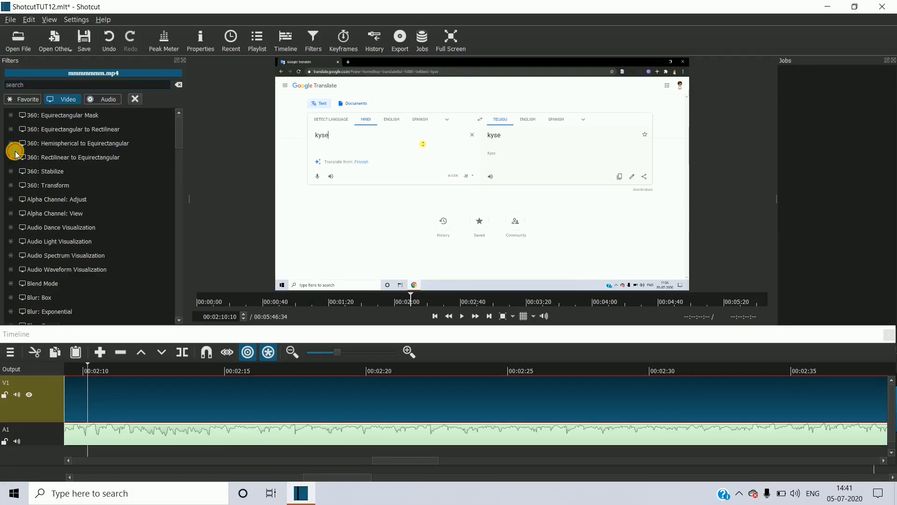
pyautogui.scroll(-3, 70, 229)
pyautogui.scroll(-1, 71, 231)
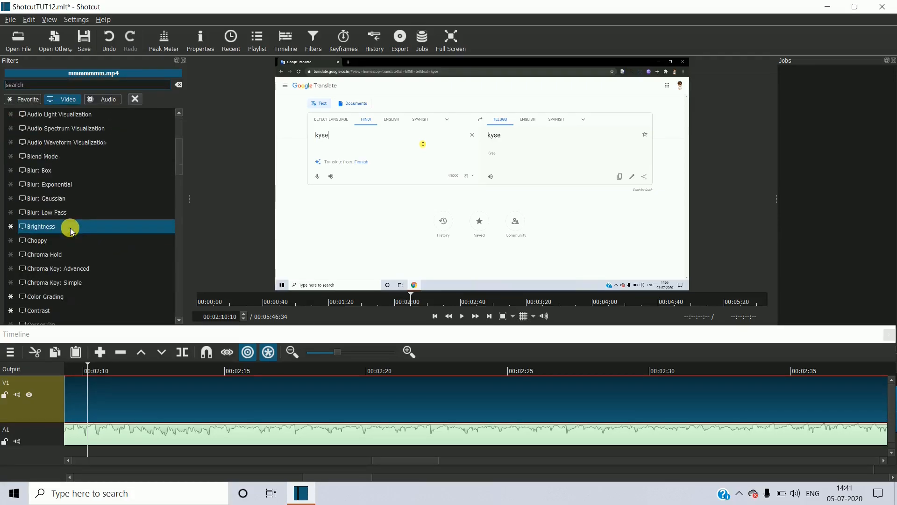
pyautogui.scroll(-2, 71, 231)
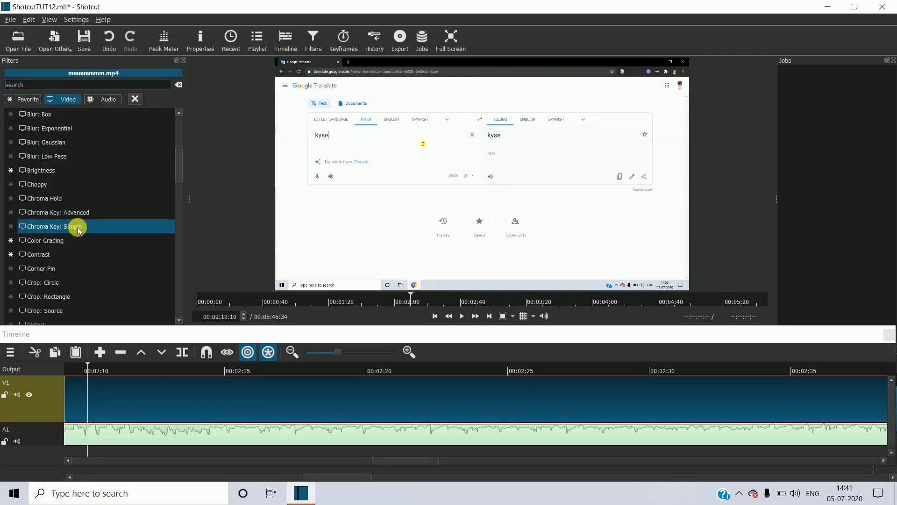
pyautogui.scroll(-3, 79, 229)
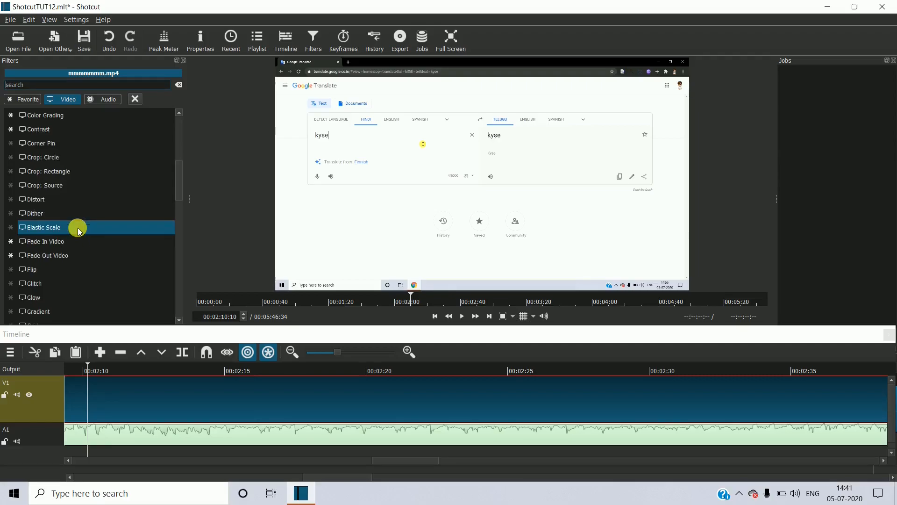
pyautogui.scroll(-8, 78, 229)
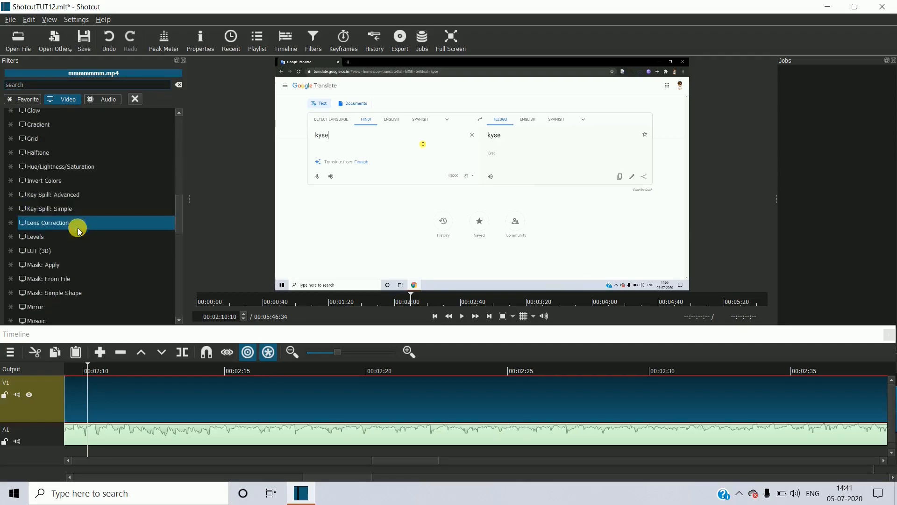
pyautogui.scroll(-5, 78, 230)
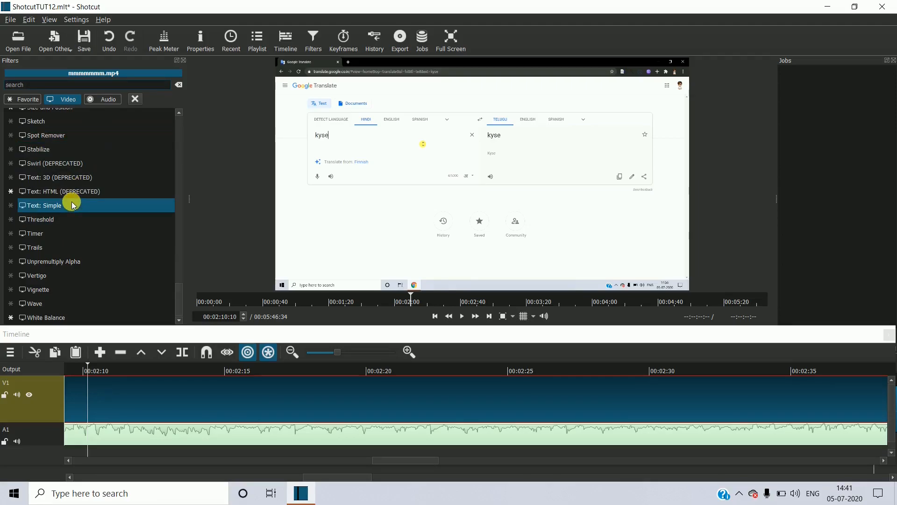
# Look through the list of available audio filters, from Balance to Swap Channels.
pyautogui.click(106, 99)
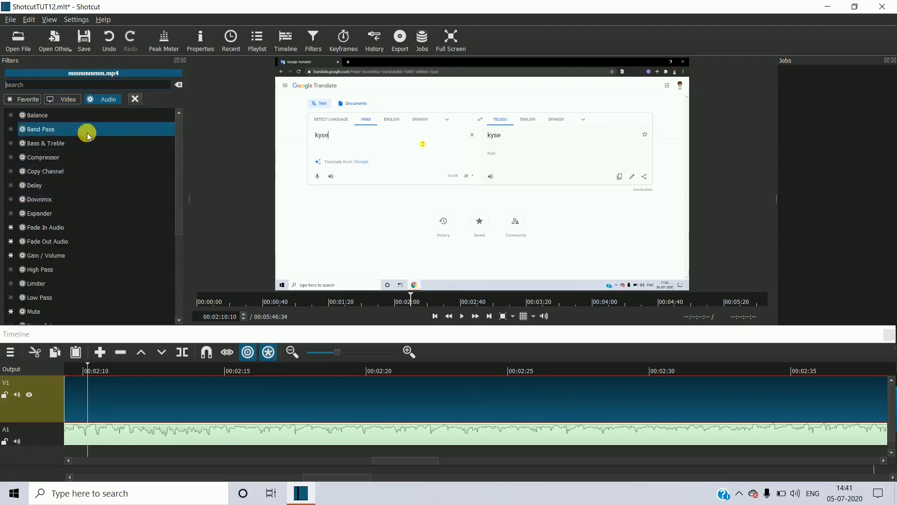
pyautogui.scroll(-3, 50, 221)
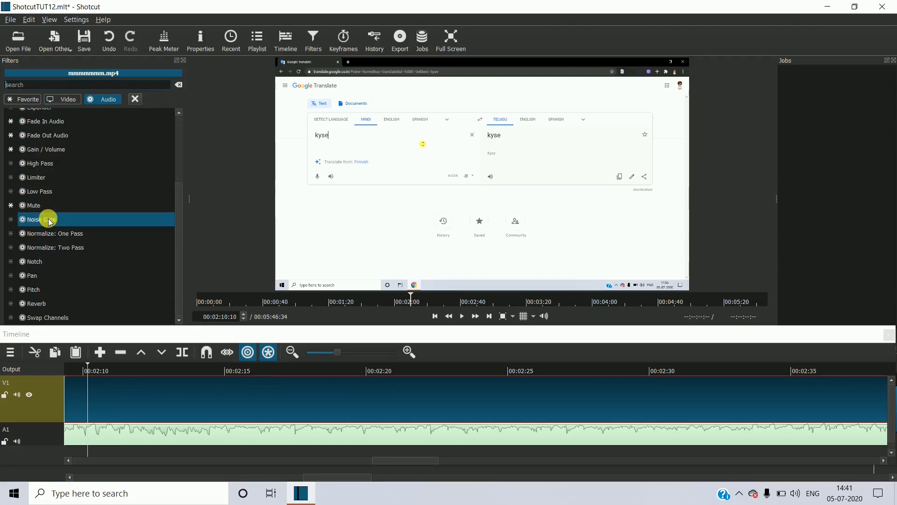
pyautogui.scroll(3, 50, 221)
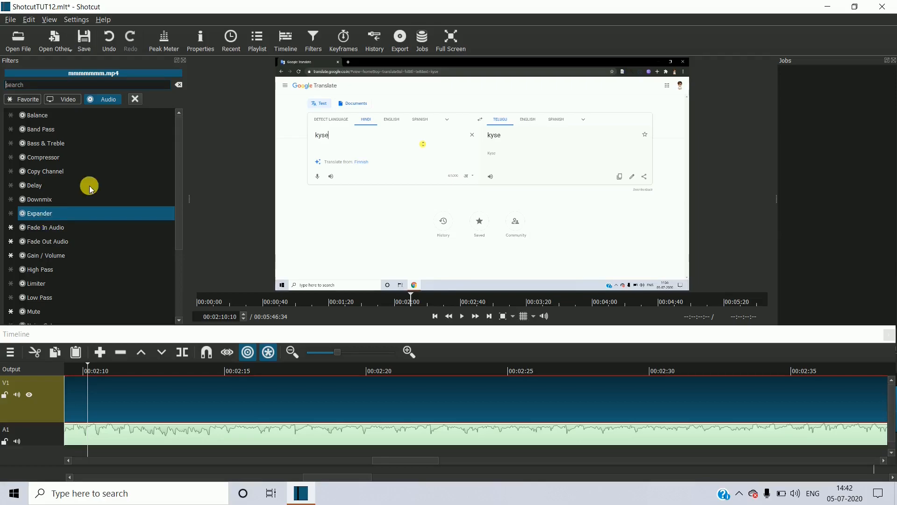
pyautogui.scroll(-3, 61, 196)
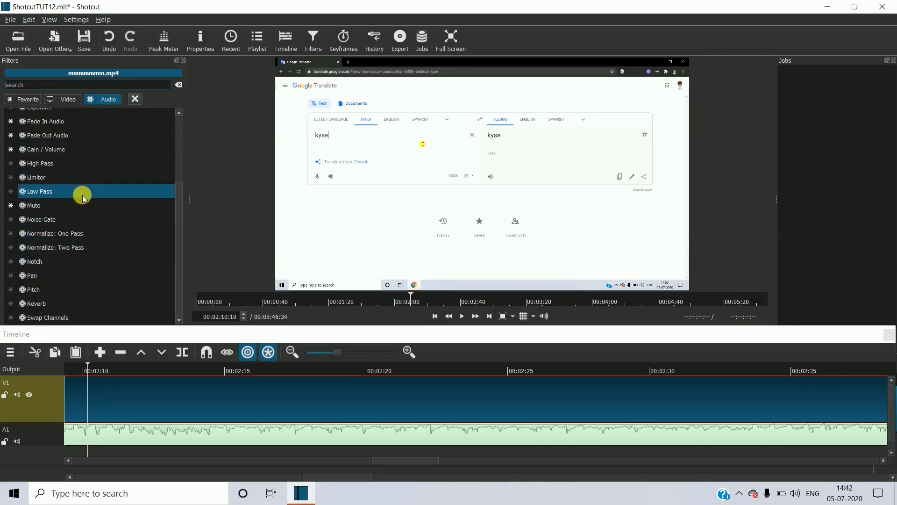
pyautogui.scroll(3, 80, 196)
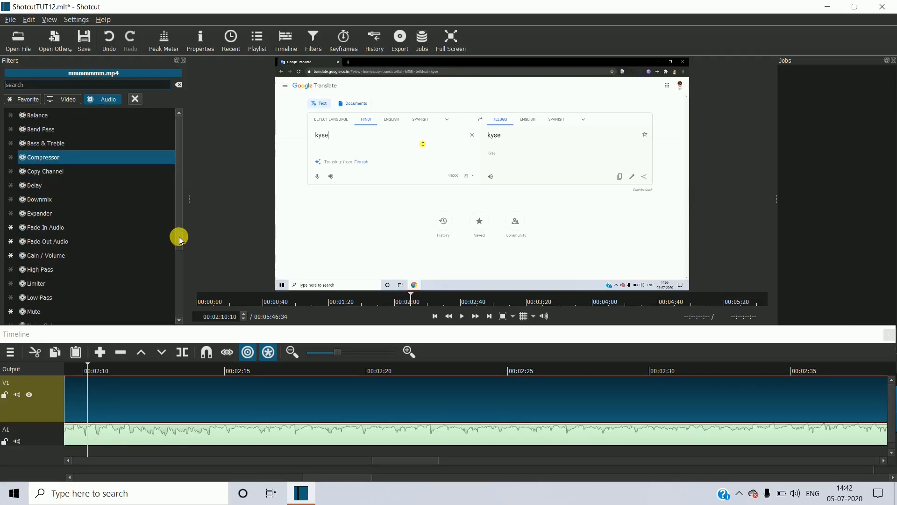
pyautogui.click(178, 268)
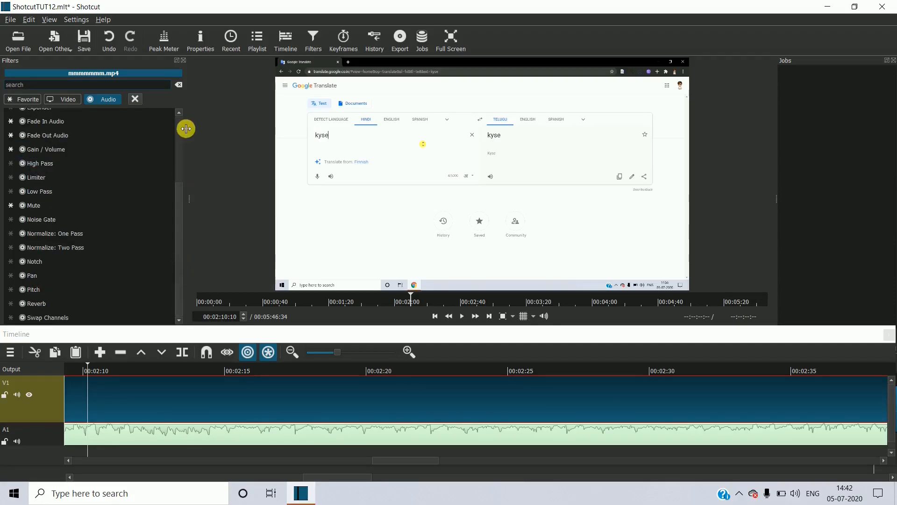
pyautogui.click(178, 120)
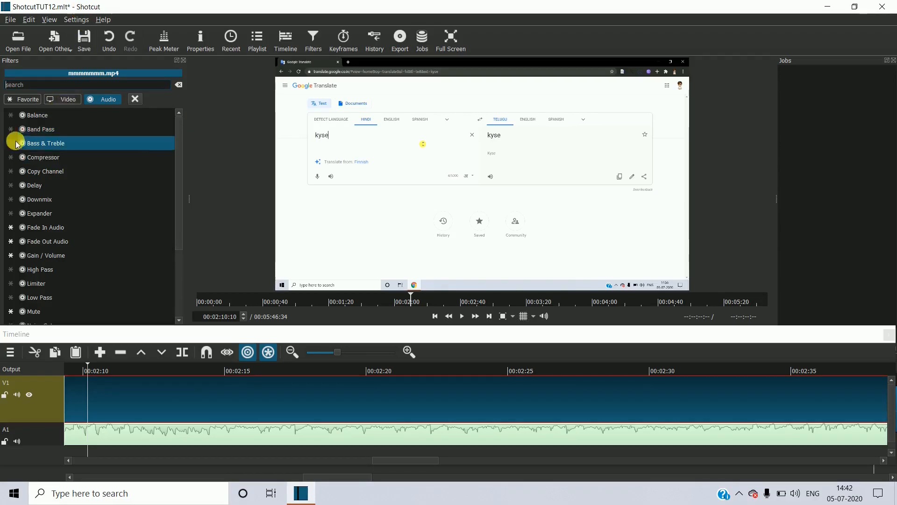
# Go back to the video filters and look through the whole list once more.
pyautogui.click(61, 100)
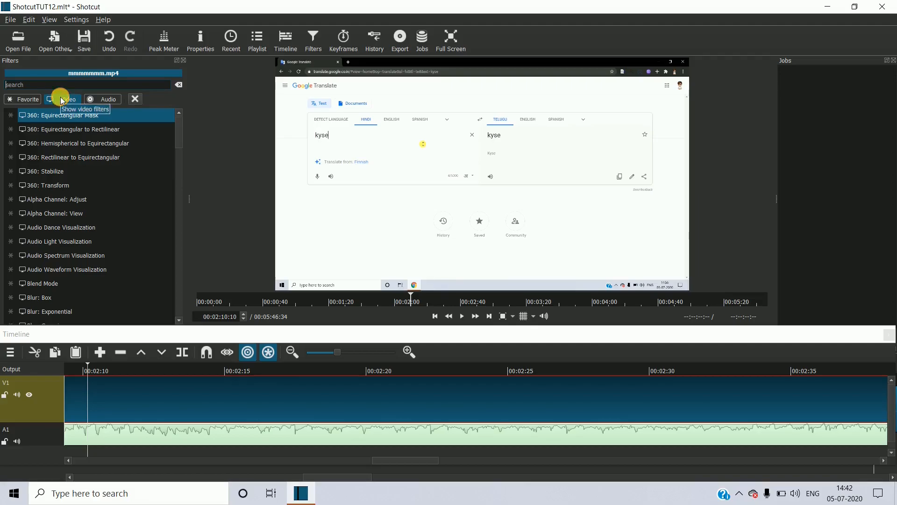
pyautogui.scroll(-15, 70, 198)
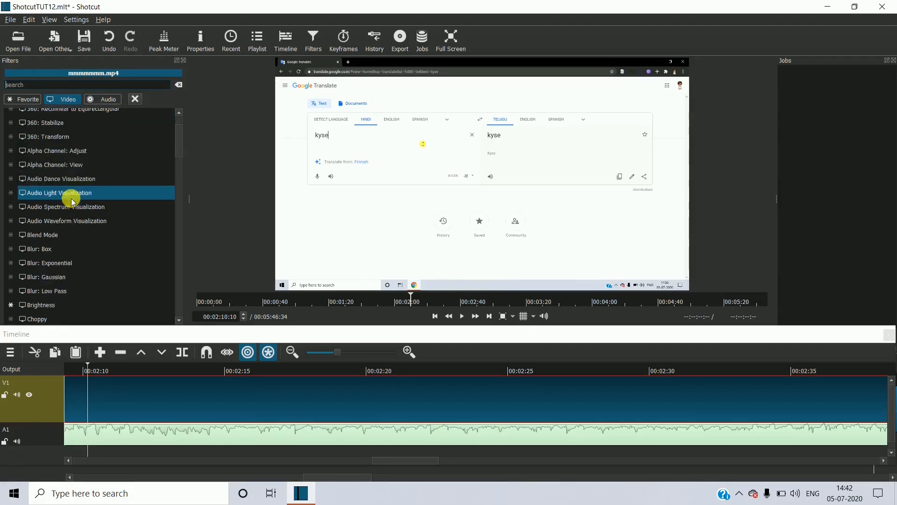
pyautogui.scroll(-7, 72, 201)
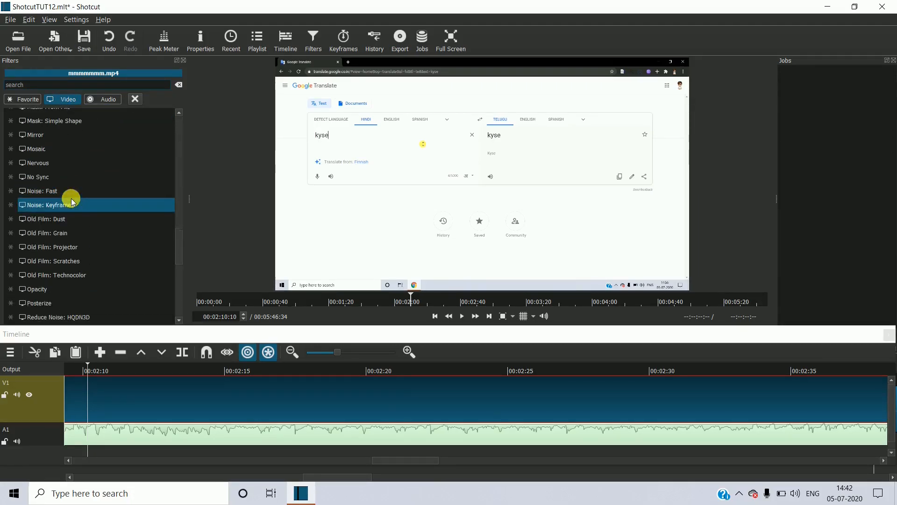
pyautogui.scroll(-3, 72, 201)
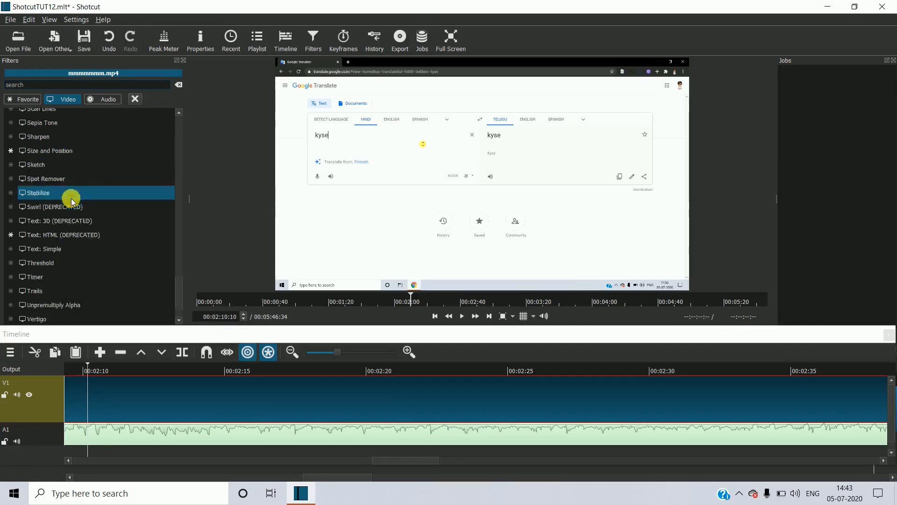
pyautogui.scroll(20, 73, 200)
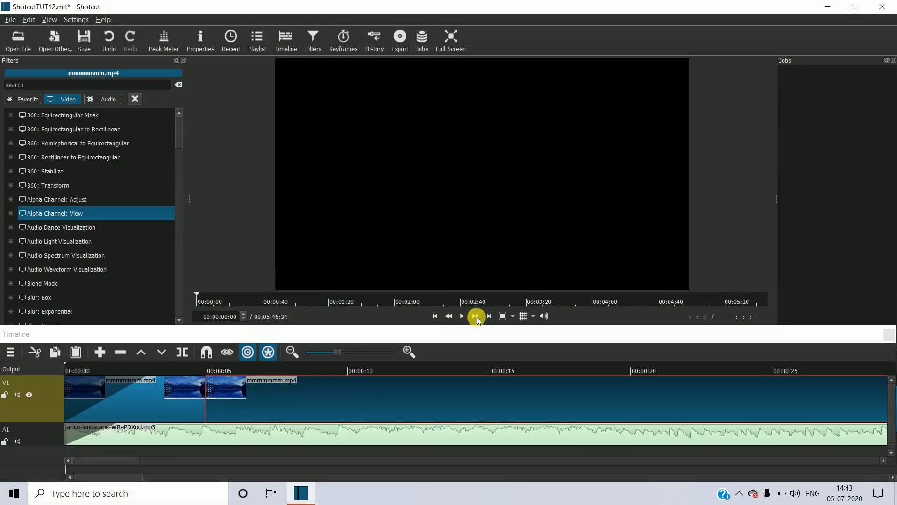
# Play the project's first seconds from the start, and review the text settings and font of the first clip's Text: Simple filter.
pyautogui.click(461, 317)
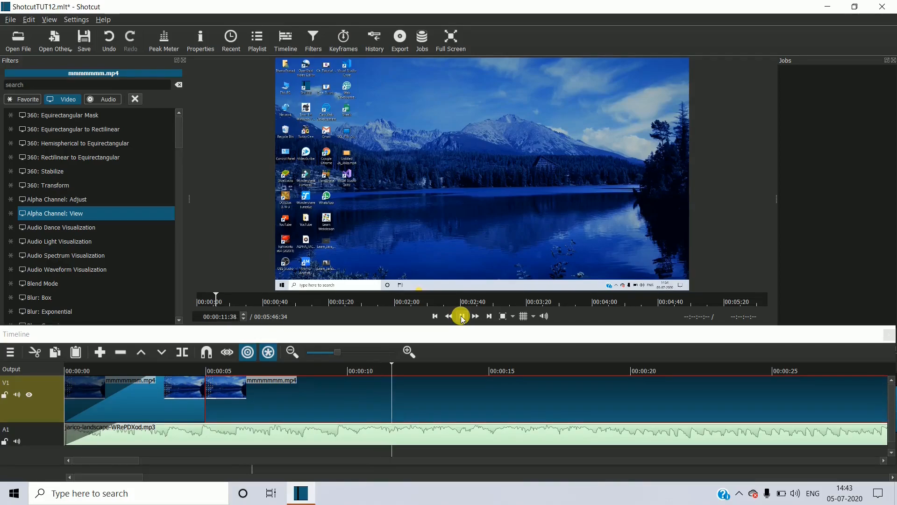
pyautogui.click(463, 317)
pyautogui.click(180, 398)
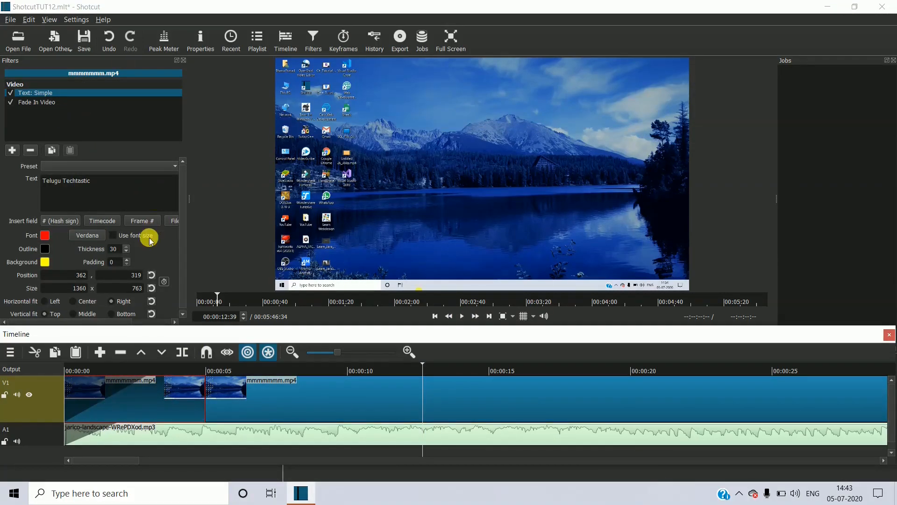
pyautogui.scroll(-1, 149, 238)
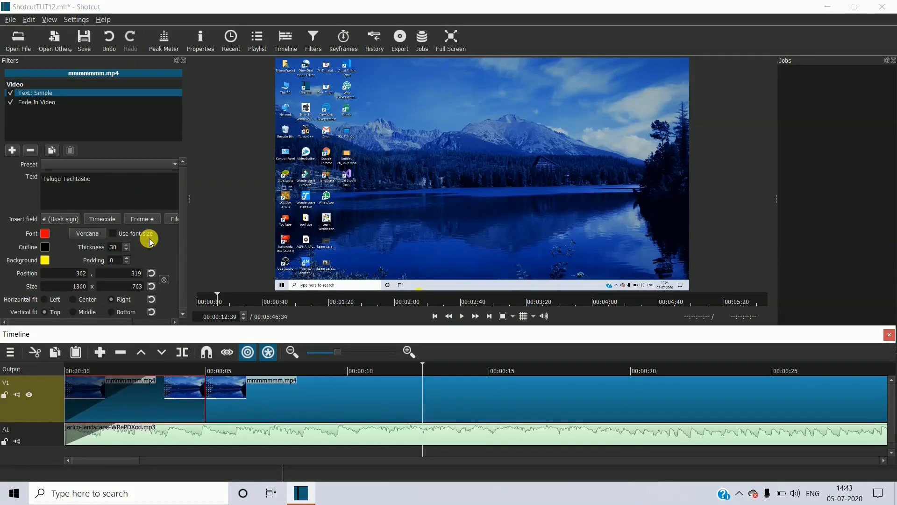
pyautogui.click(85, 236)
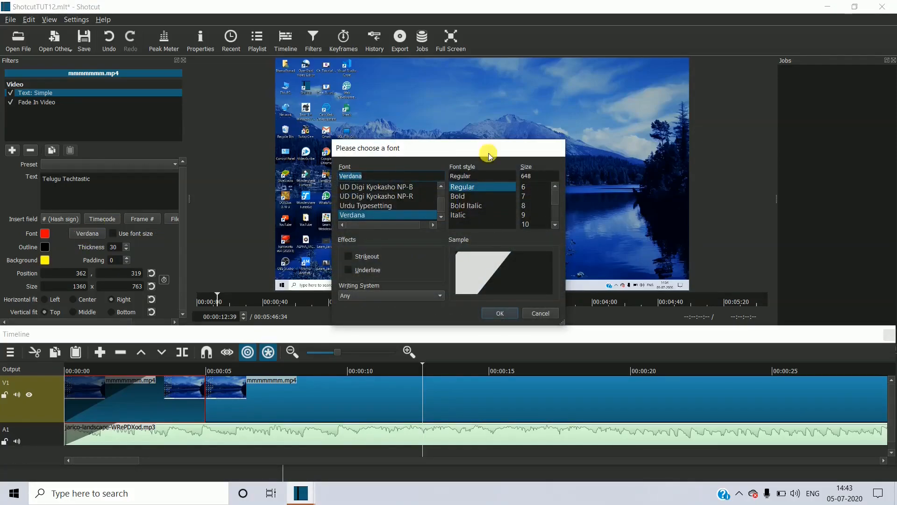
pyautogui.click(498, 313)
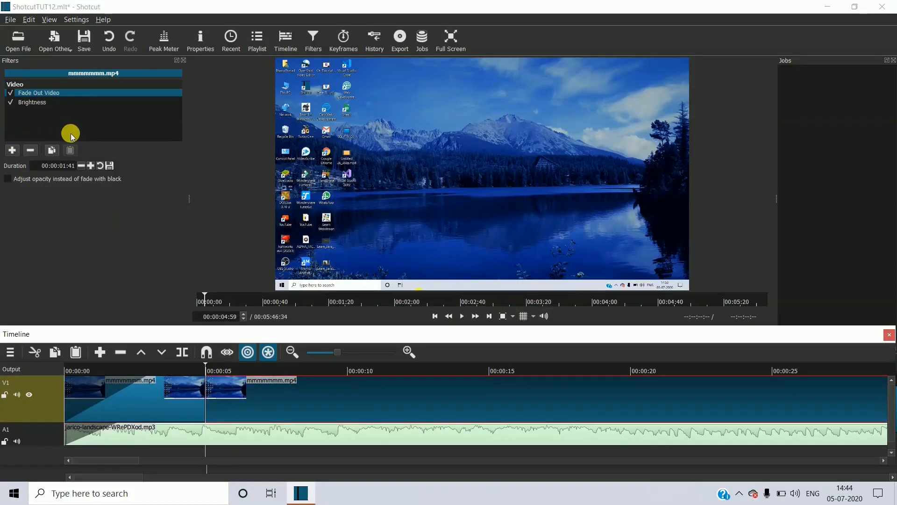
# Add a Glow filter to the last video clip and set its blur to 27%.
pyautogui.click(13, 149)
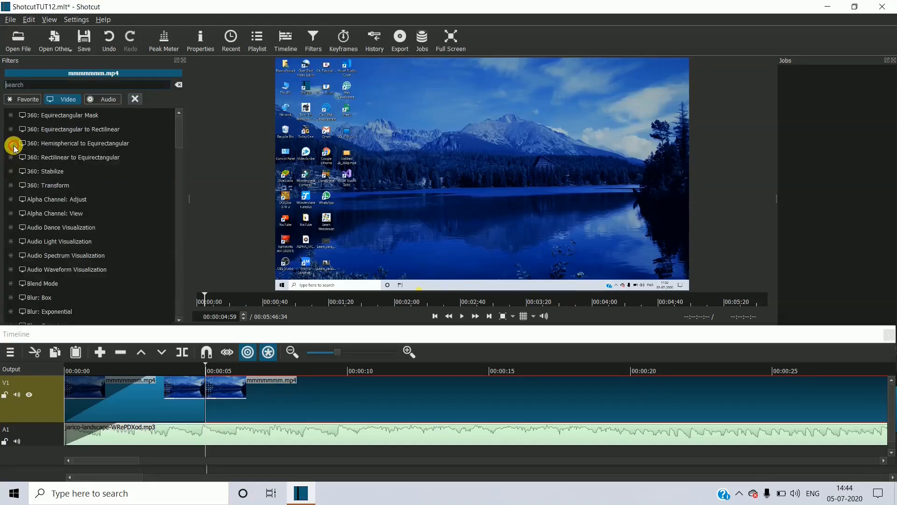
pyautogui.scroll(-6, 77, 229)
pyautogui.scroll(-5, 76, 228)
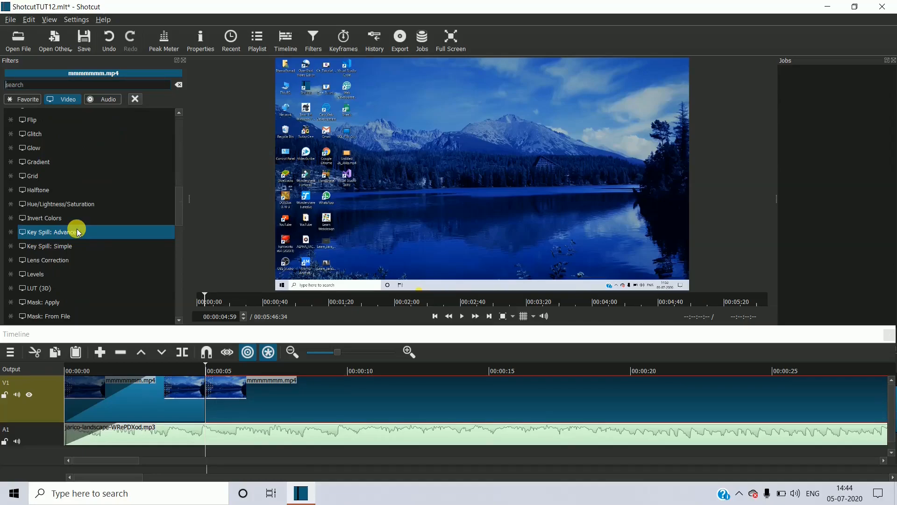
pyautogui.scroll(5, 134, 159)
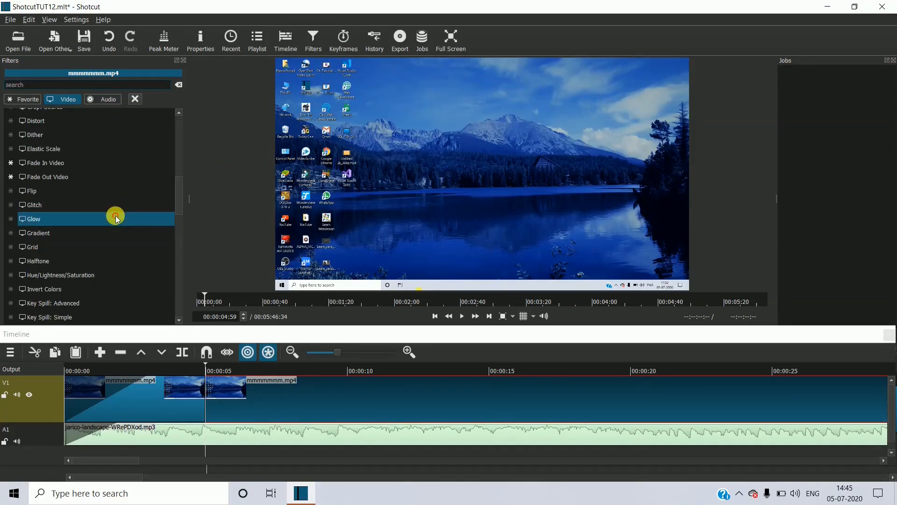
pyautogui.click(116, 217)
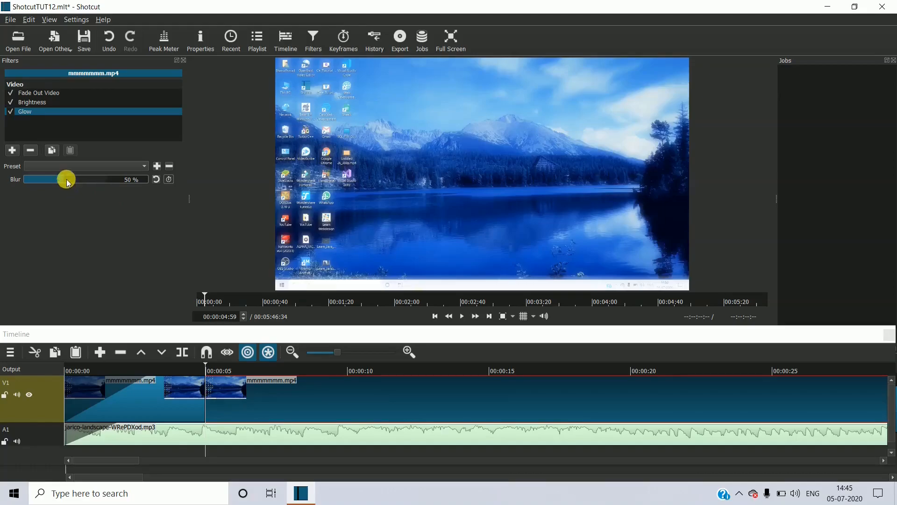
pyautogui.moveTo(67, 181); pyautogui.dragTo(46, 170)
# Play the project on to about 13 seconds and split the video clip there.
pyautogui.click(461, 316)
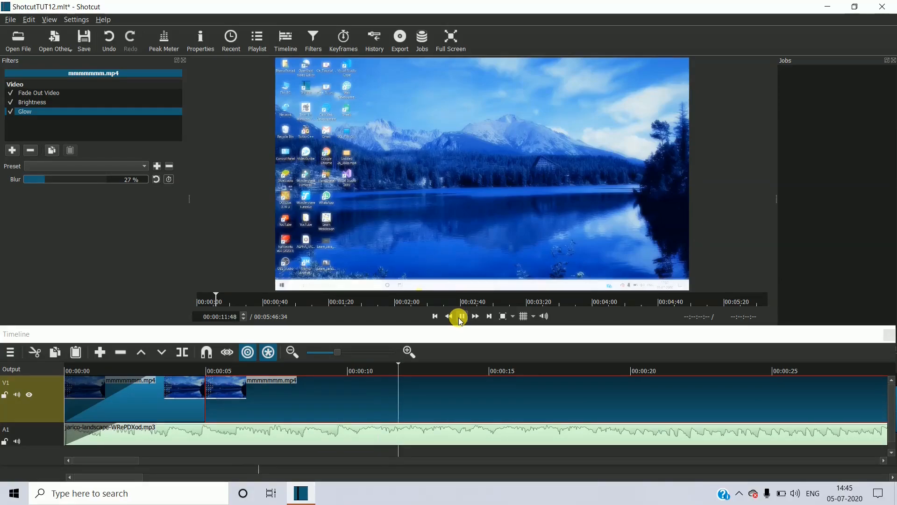
pyautogui.click(460, 321)
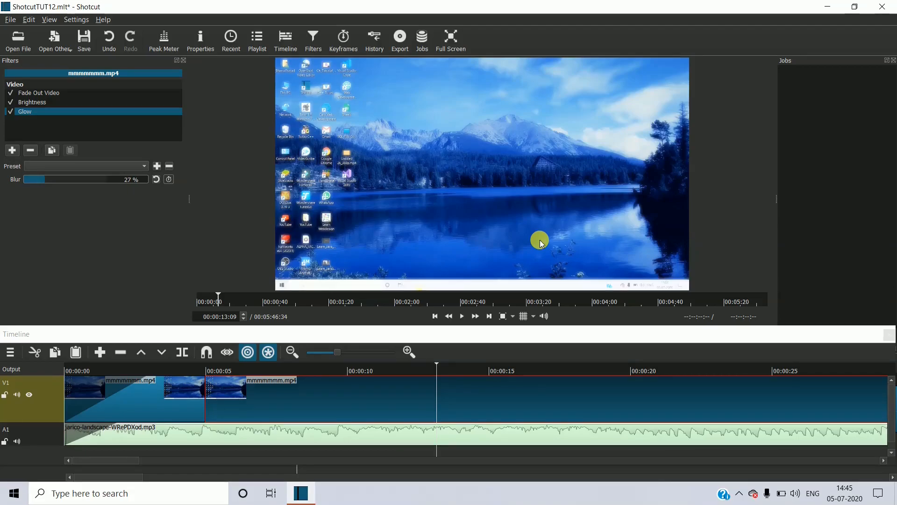
pyautogui.click(183, 352)
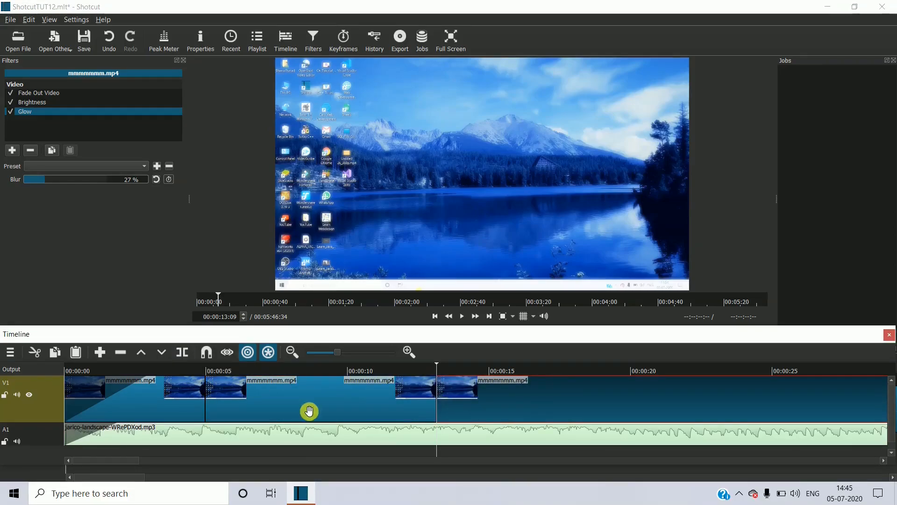
# Play the project past the new split, and turn off the Glow filter on the last video clip.
pyautogui.click(296, 420)
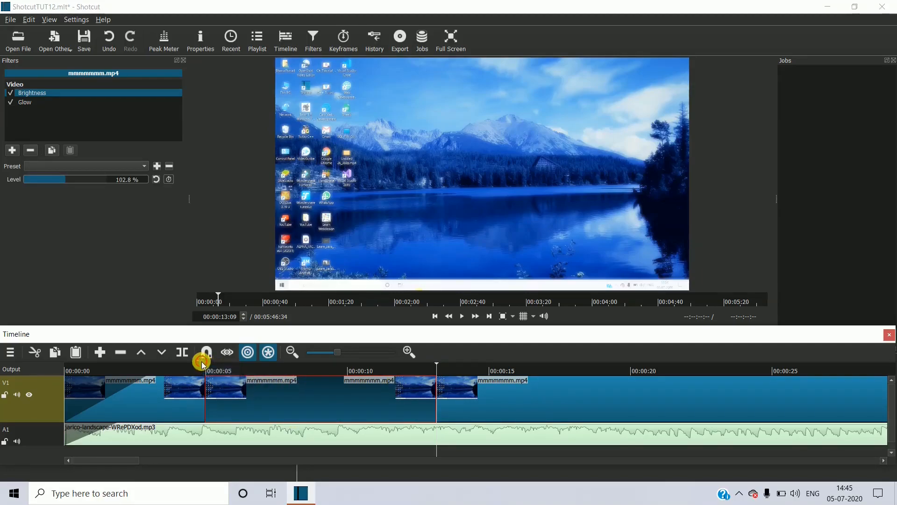
pyautogui.click(202, 364)
pyautogui.click(457, 315)
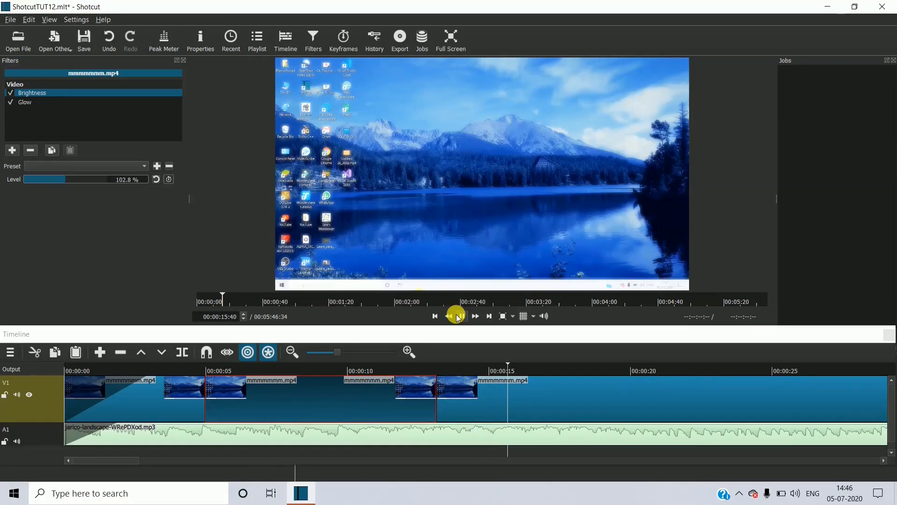
pyautogui.click(464, 317)
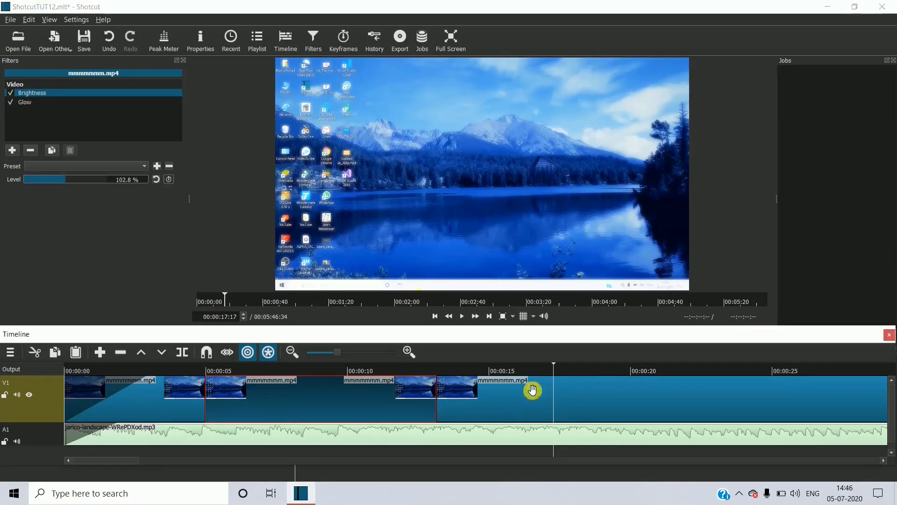
pyautogui.click(533, 390)
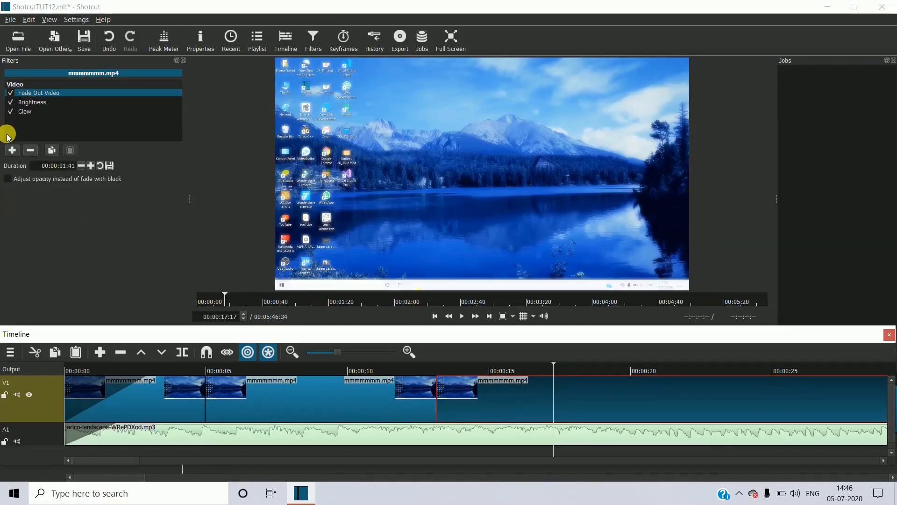
pyautogui.click(9, 113)
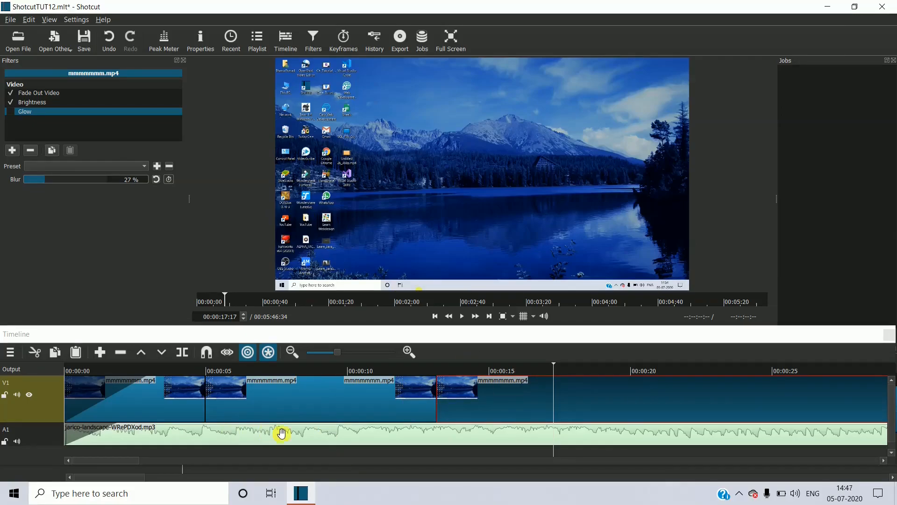
# Add a second video track to the timeline and lock track V1.
pyautogui.rightClick(353, 452)
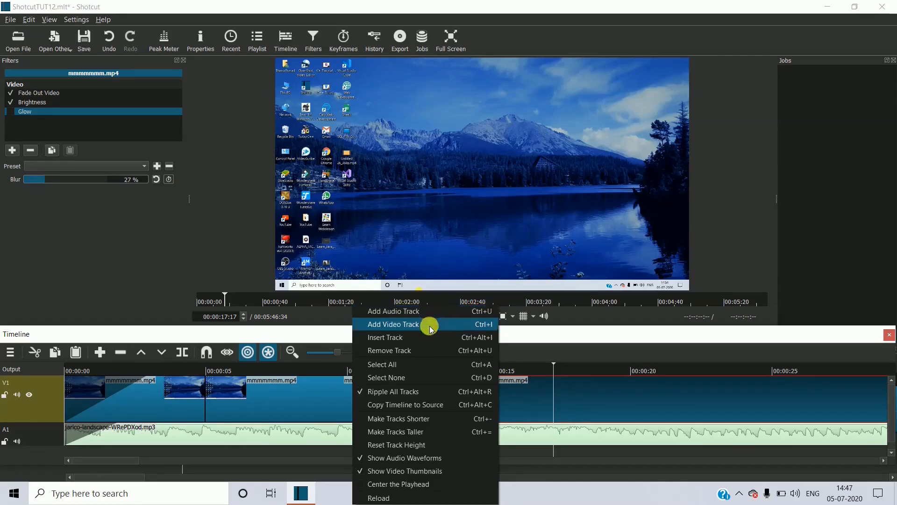
pyautogui.click(469, 325)
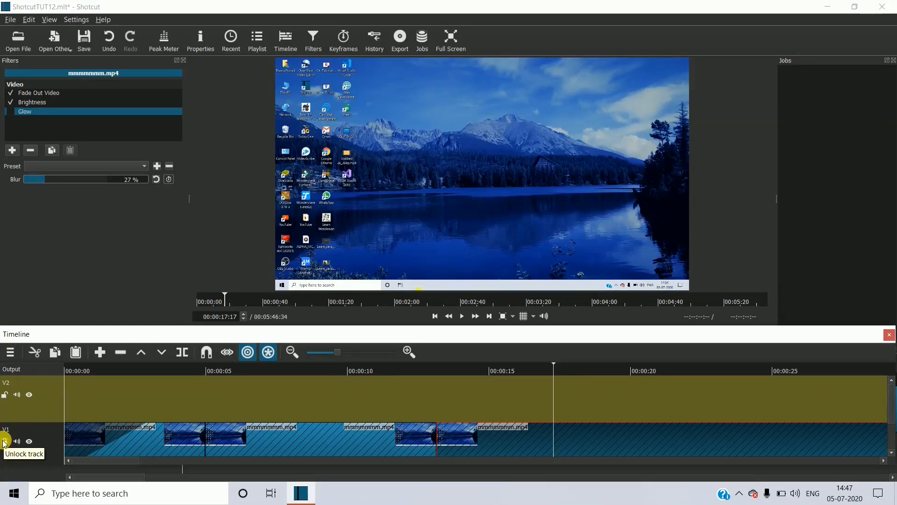
# Open the "Like Share Subscribe Bell Green Screen" video from the YouTube folder on the desktop.
pyautogui.click(19, 45)
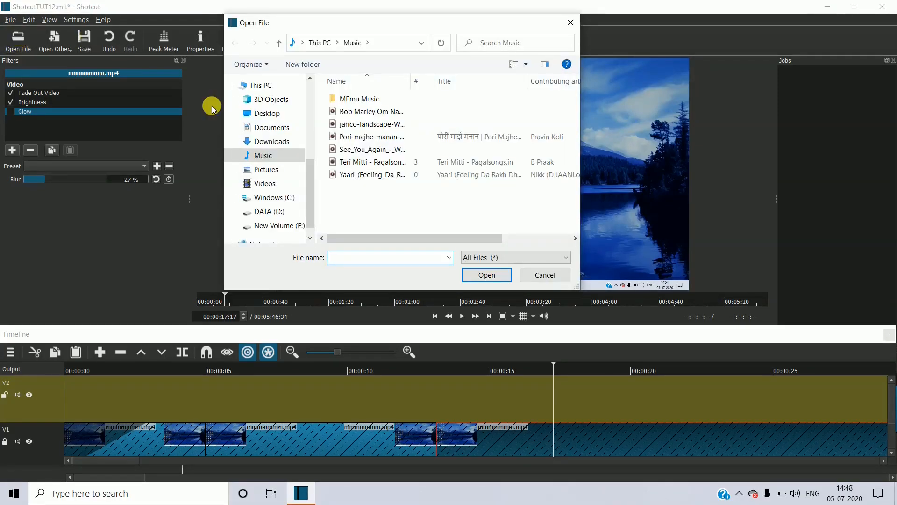
pyautogui.scroll(5, 282, 119)
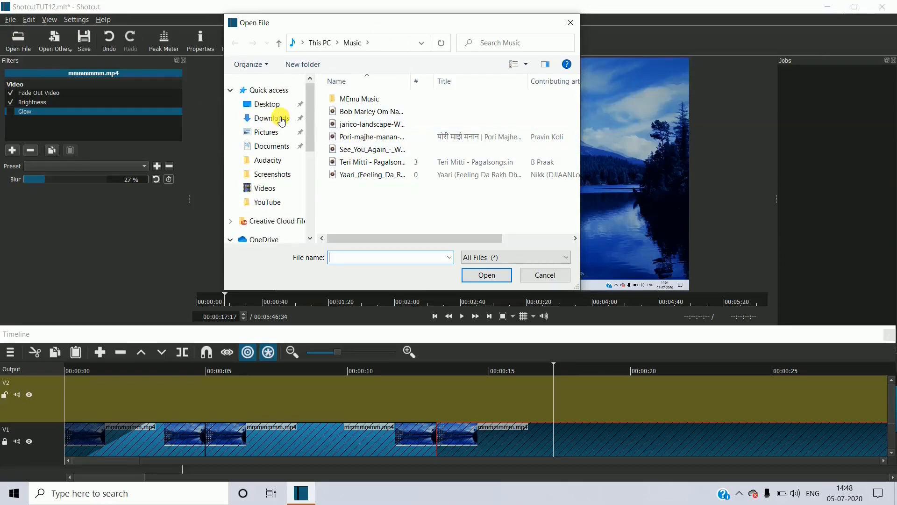
pyautogui.click(281, 119)
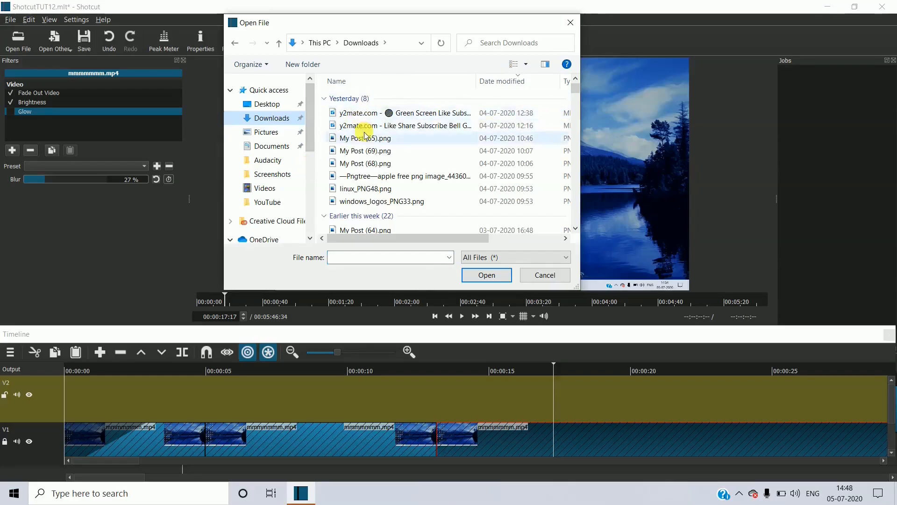
pyautogui.click(267, 202)
pyautogui.scroll(3, 439, 150)
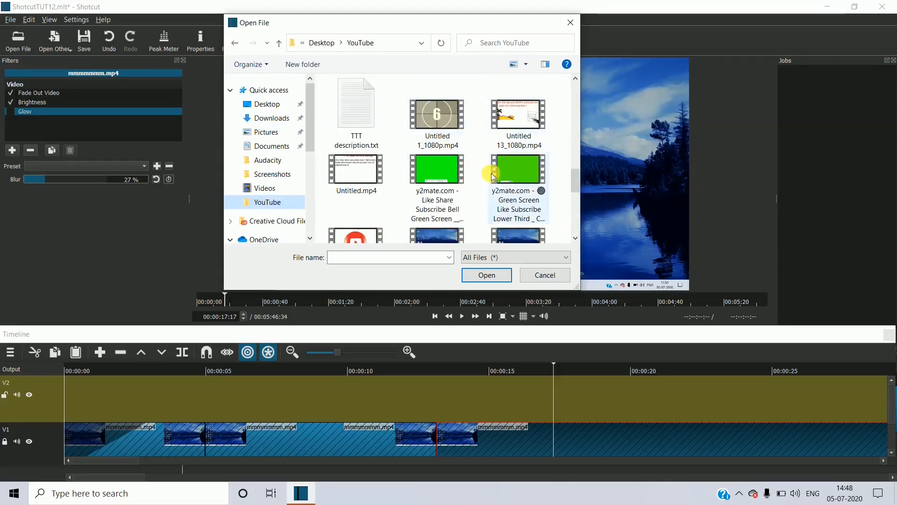
pyautogui.scroll(-1, 506, 169)
pyautogui.scroll(2, 506, 165)
pyautogui.click(447, 195)
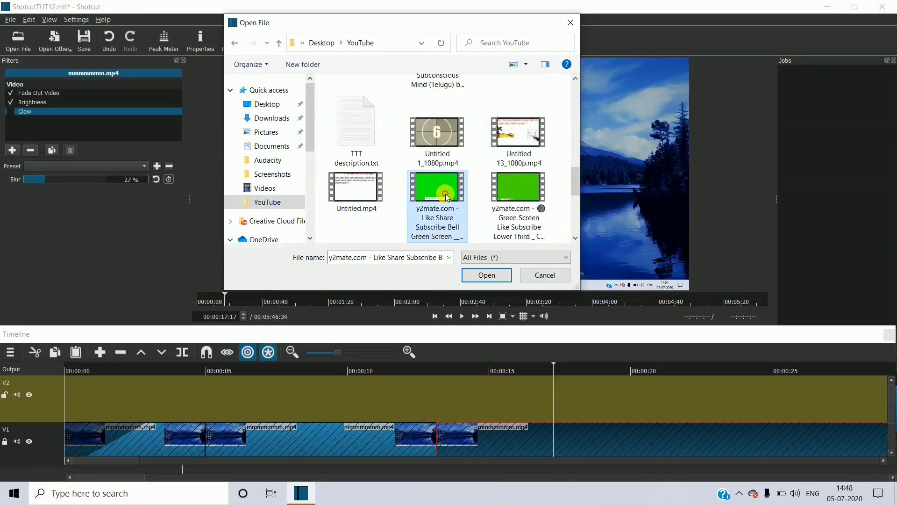
pyautogui.click(483, 276)
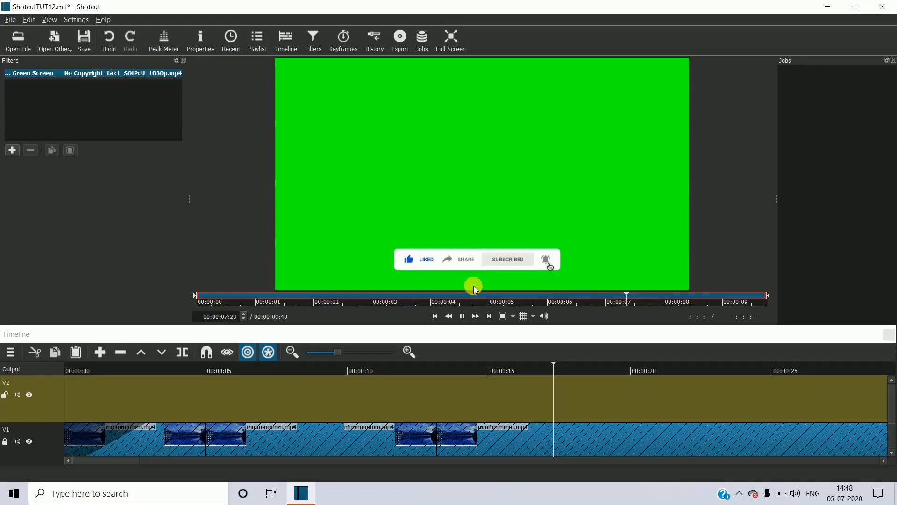
# Stop the green-screen video's preview and place the video on track V2 starting at about 6.5 seconds.
pyautogui.click(463, 317)
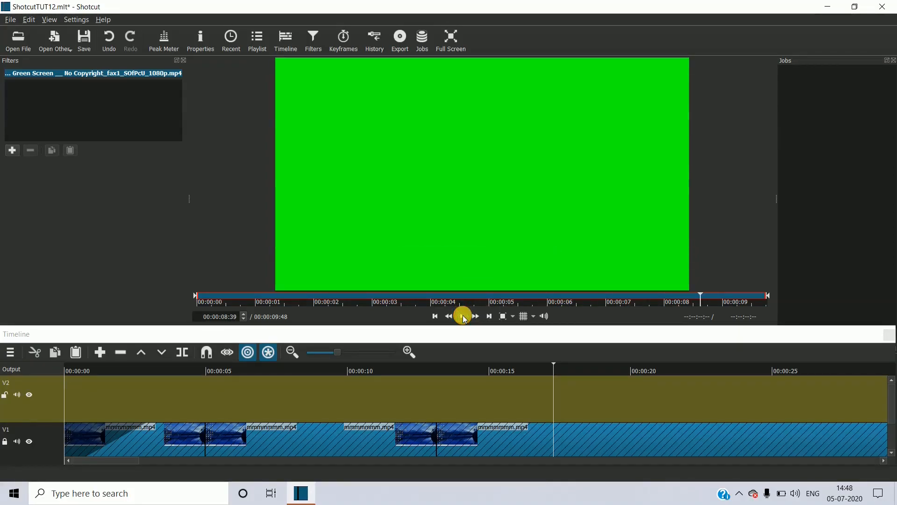
pyautogui.click(200, 297)
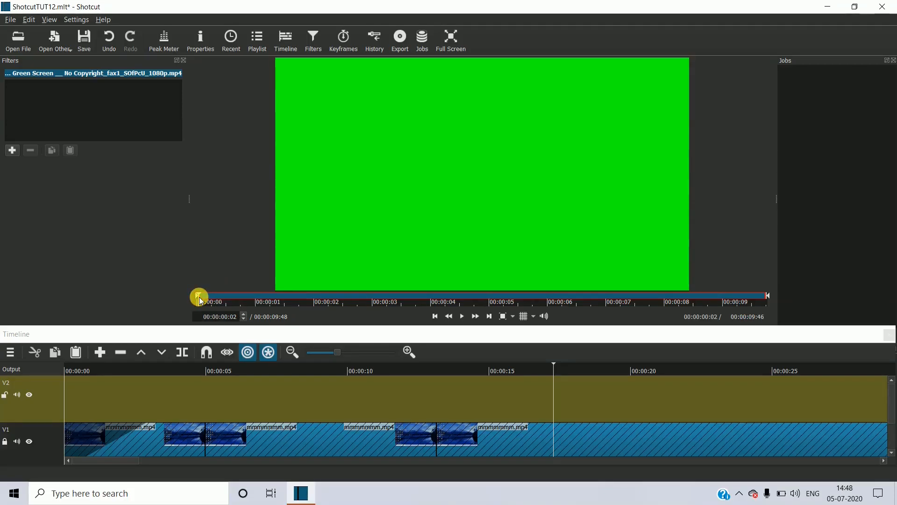
pyautogui.moveTo(583, 133); pyautogui.dragTo(251, 396)
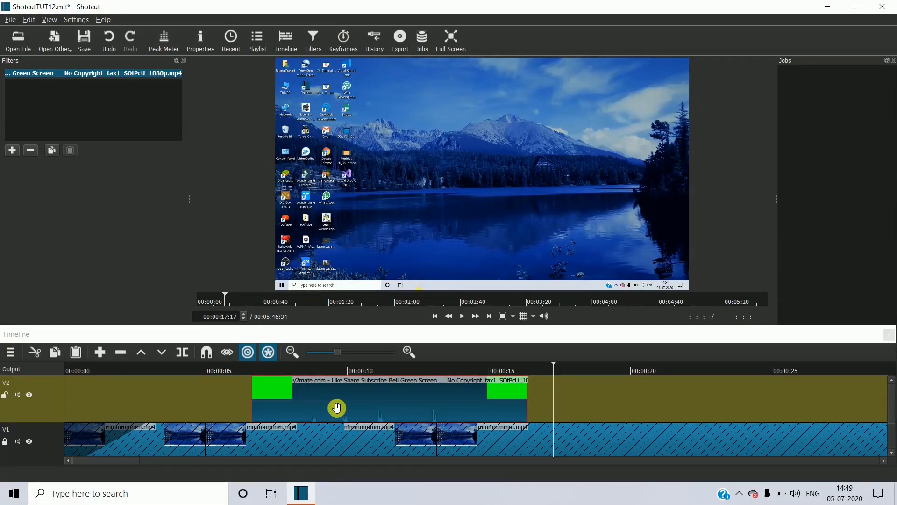
pyautogui.click(249, 370)
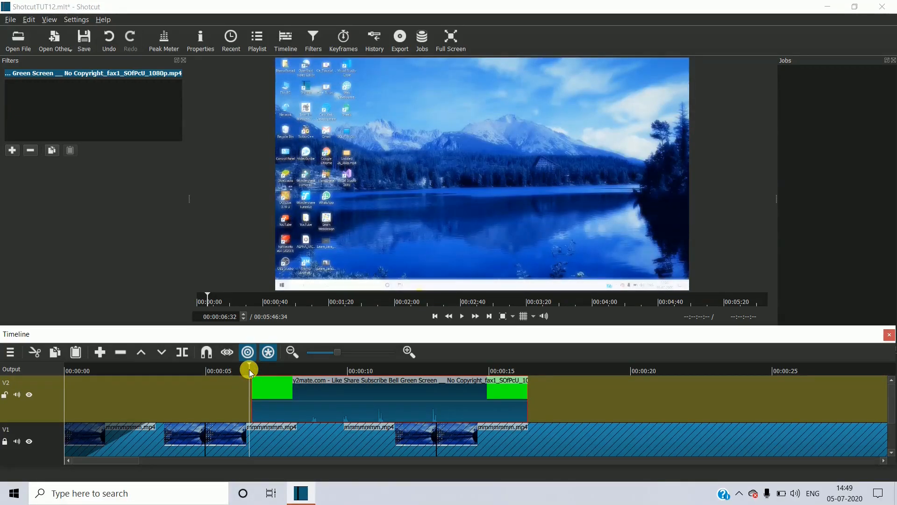
# Search the filters for "chroma key" and add Chroma Key: Simple to the green-screen clip on V2.
pyautogui.click(13, 150)
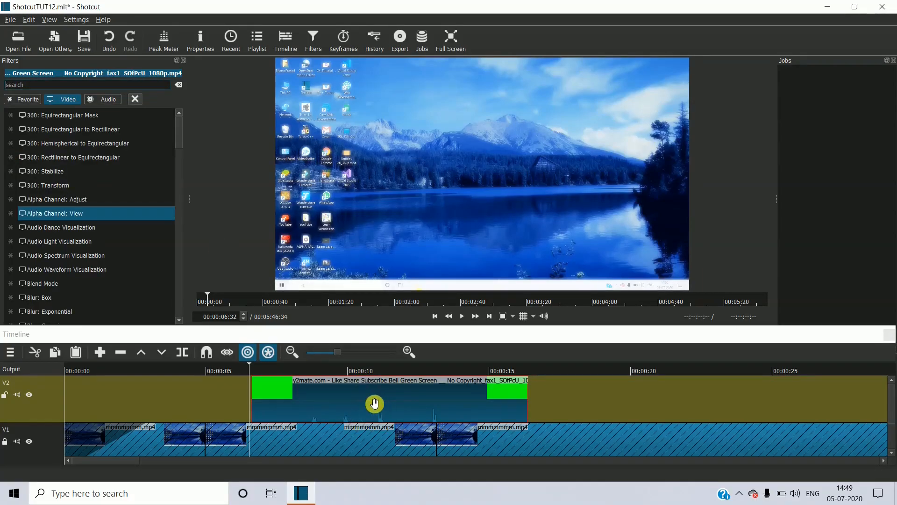
pyautogui.click(198, 419)
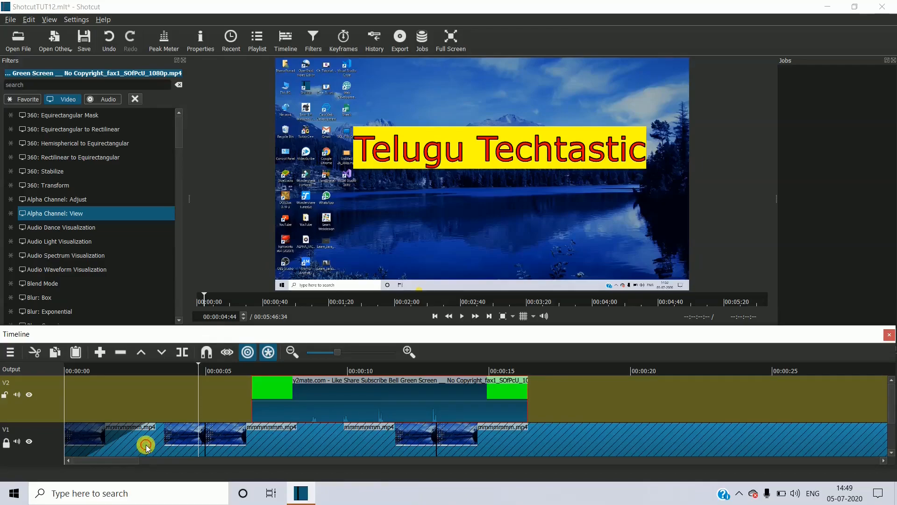
pyautogui.click(146, 405)
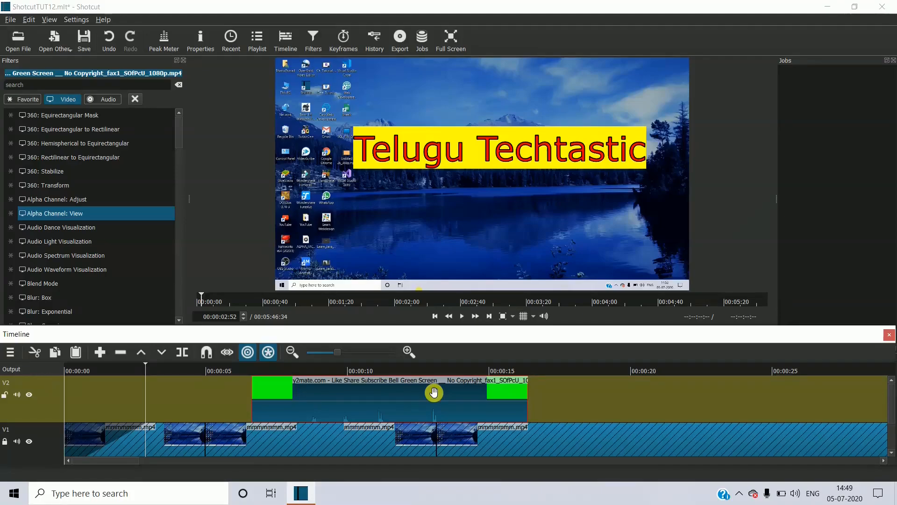
pyautogui.click(128, 257)
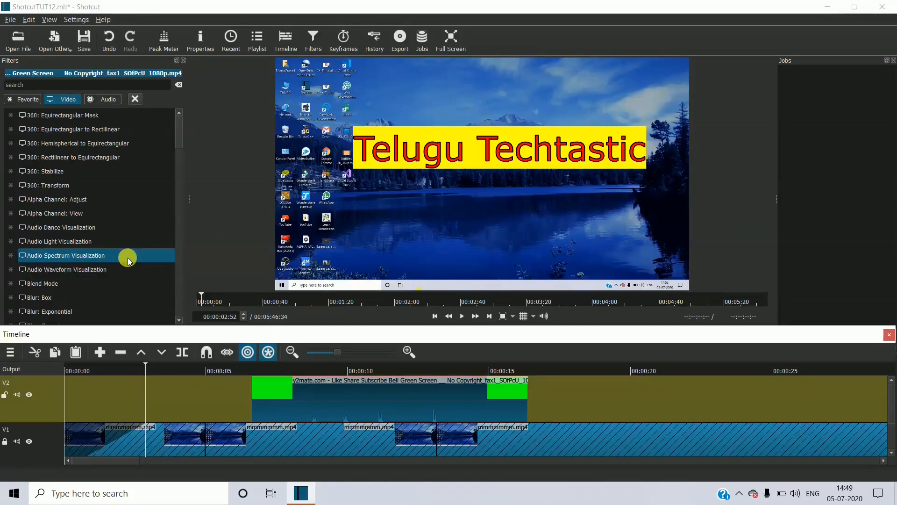
pyautogui.scroll(-1, 127, 257)
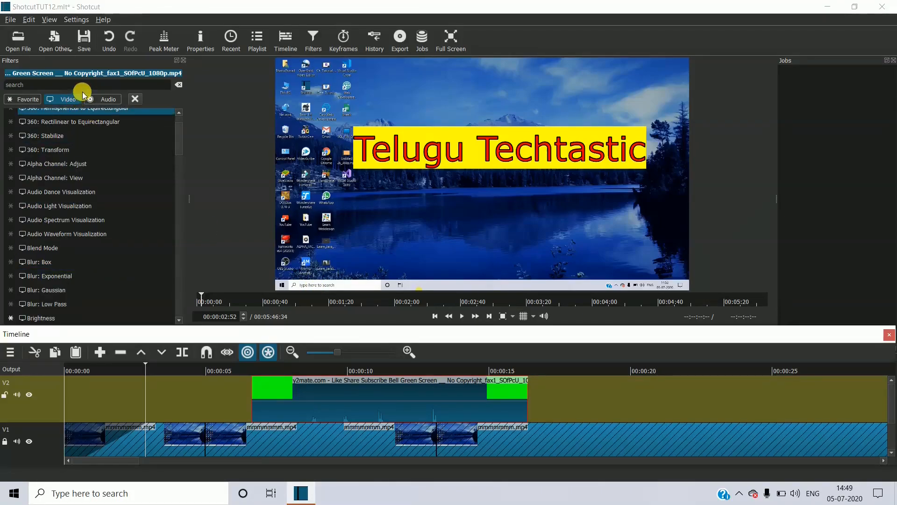
pyautogui.click(80, 82)
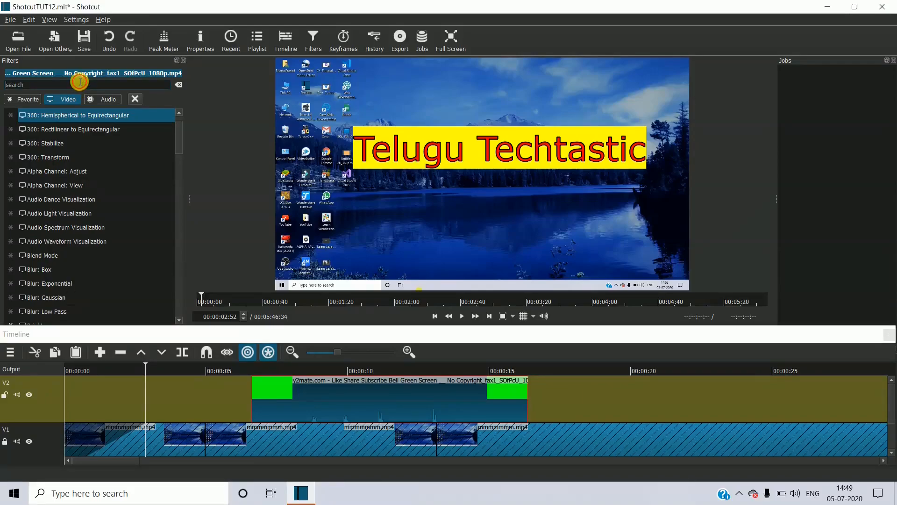
pyautogui.write('chrom')
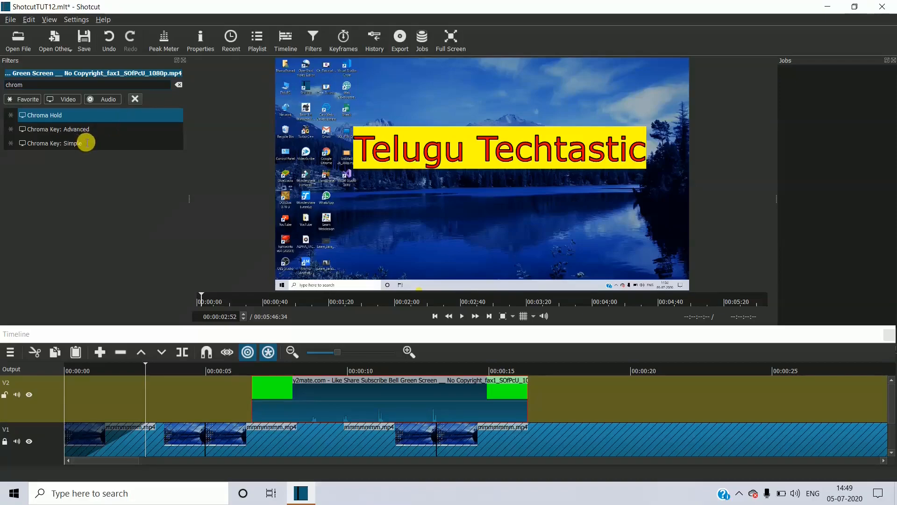
pyautogui.write('a key')
pyautogui.click(78, 131)
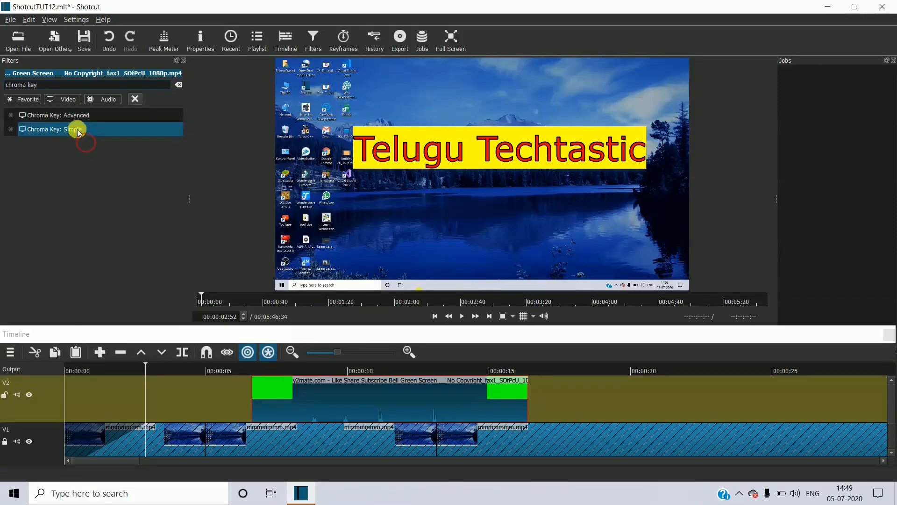
pyautogui.click(77, 130)
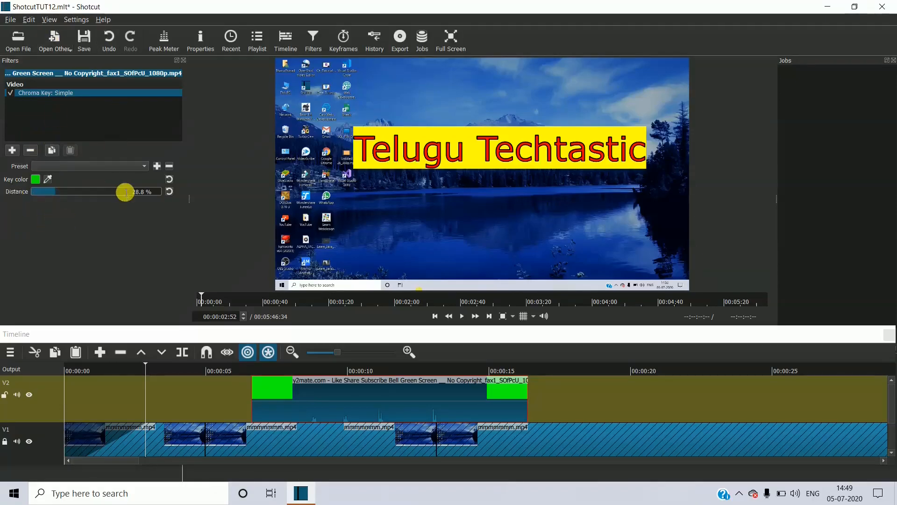
# Set the Chroma Key: Simple filter's key color to red (#ff0000).
pyautogui.click(36, 182)
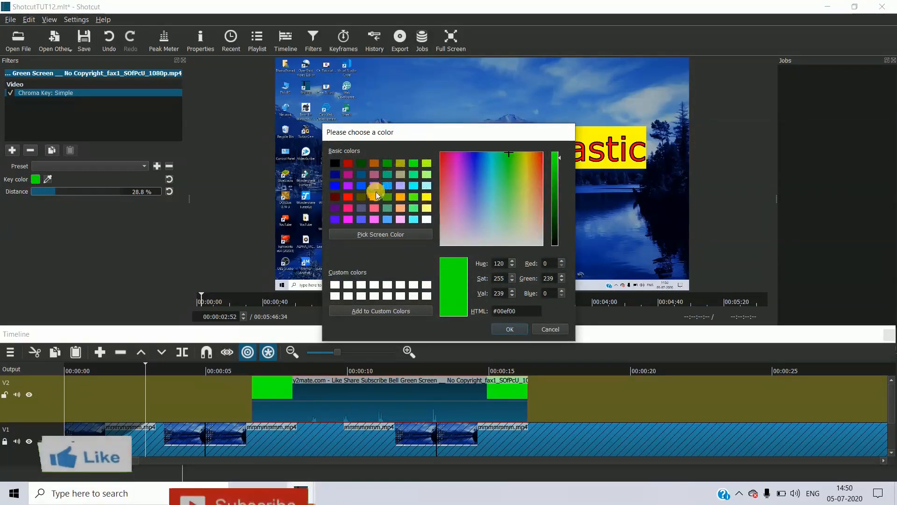
pyautogui.click(350, 196)
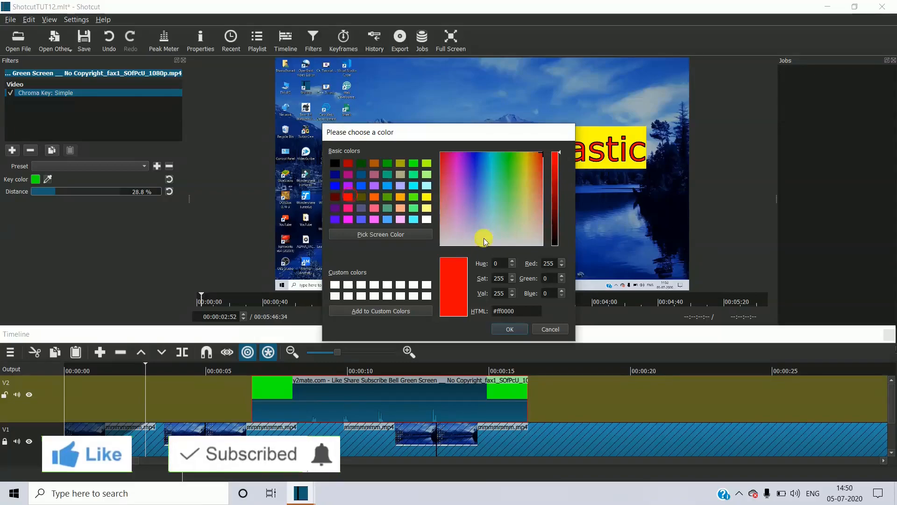
pyautogui.click(506, 328)
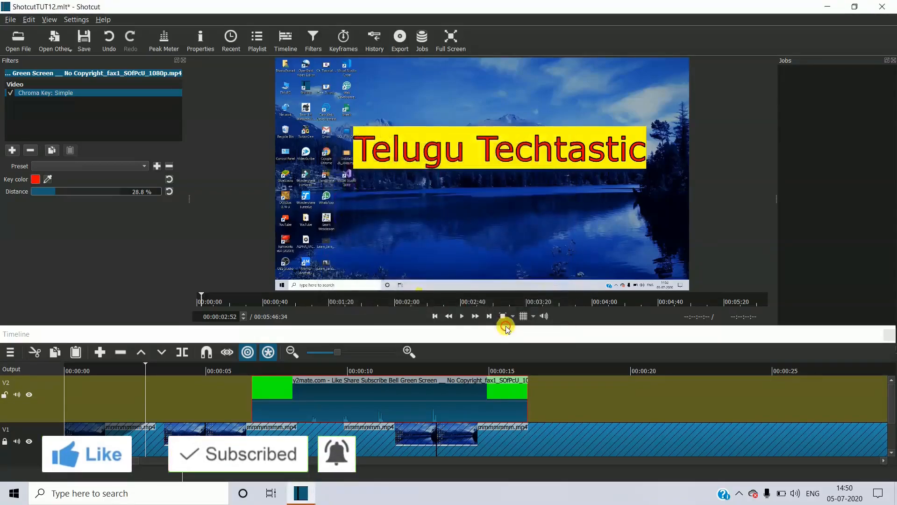
# Show the green-screen clip at about 7 seconds and sample its green background as the filter's key color.
pyautogui.click(47, 178)
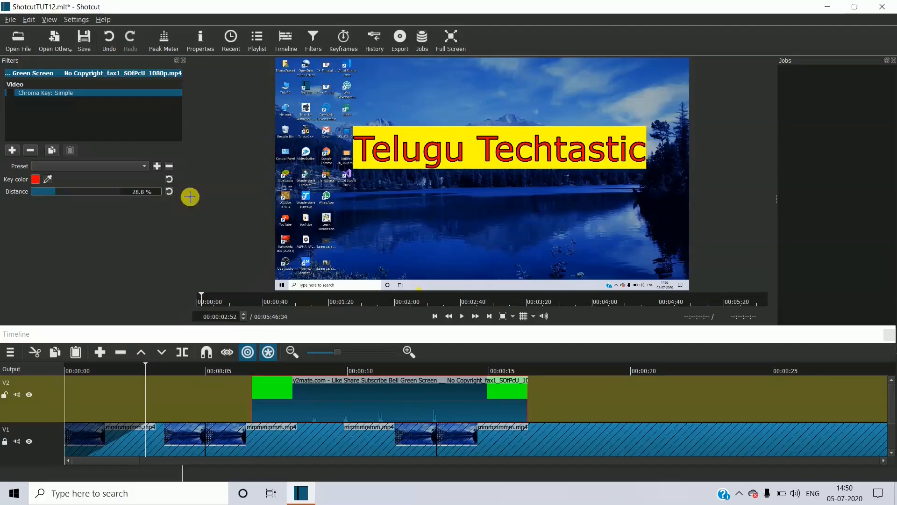
pyautogui.click(252, 368)
pyautogui.click(251, 368)
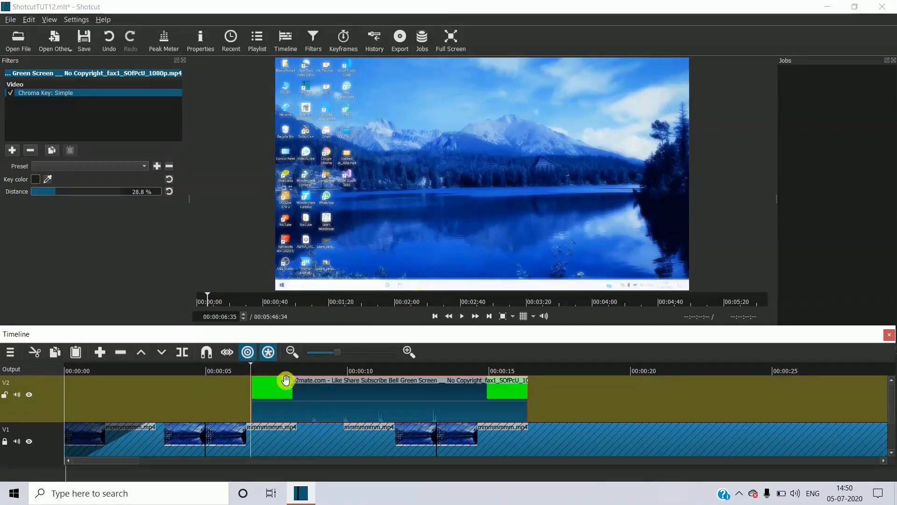
pyautogui.click(267, 369)
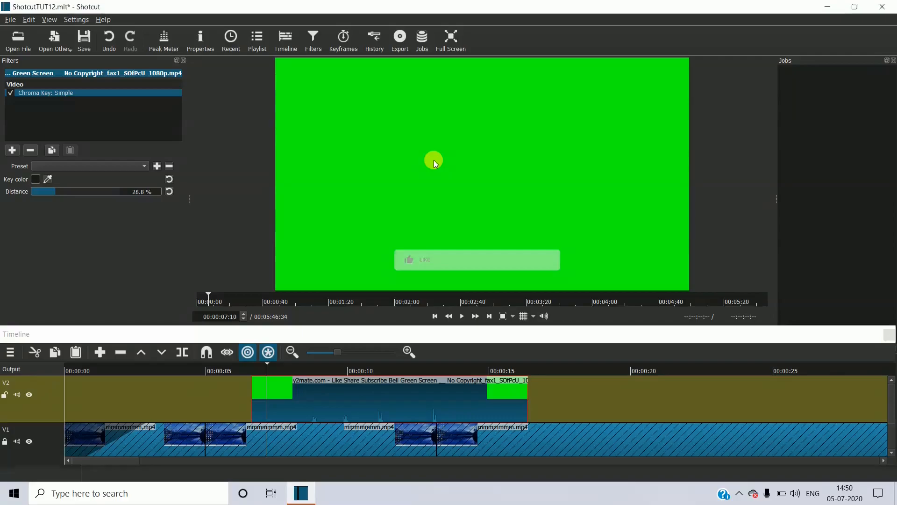
pyautogui.click(456, 108)
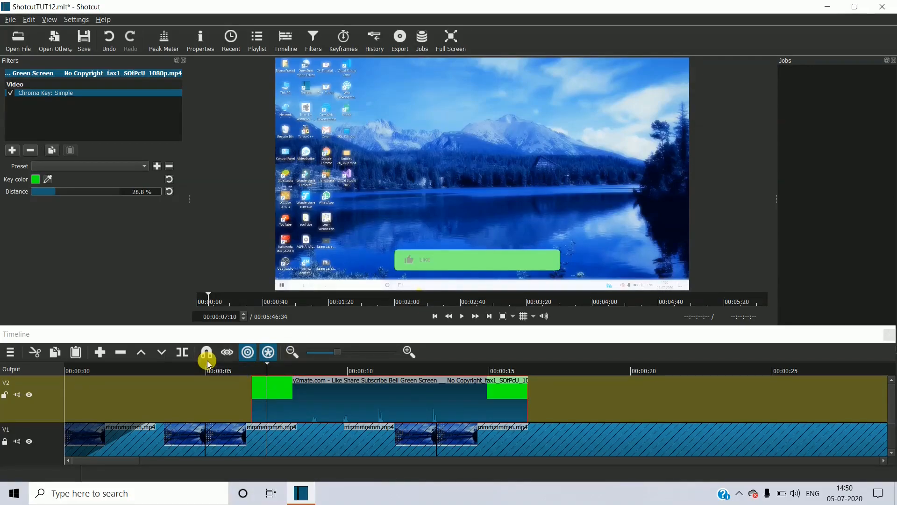
# Play the timeline from about 4.5 seconds to preview the keyed overlay, and stop past its end.
pyautogui.click(194, 369)
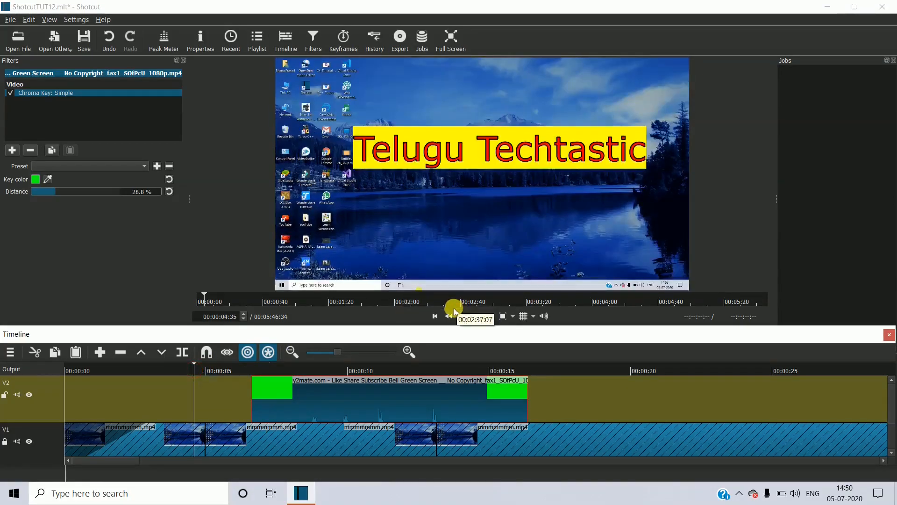
pyautogui.click(461, 315)
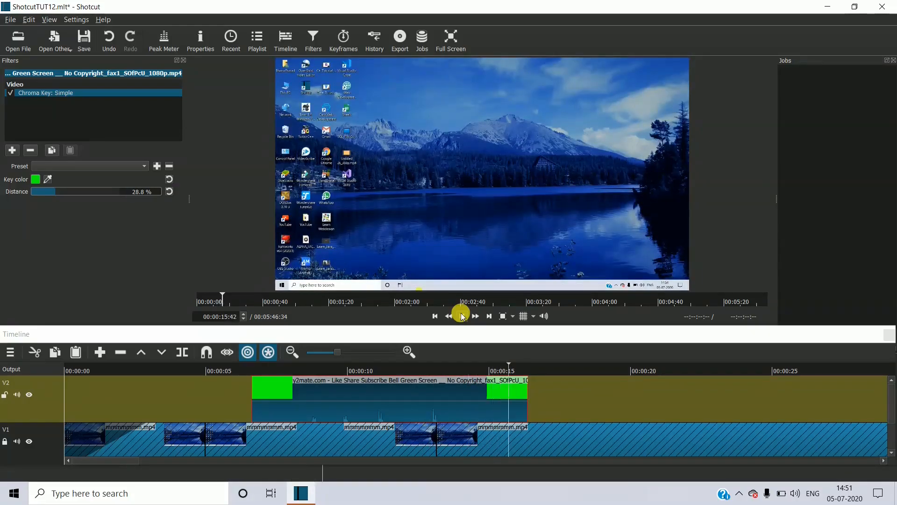
pyautogui.click(463, 316)
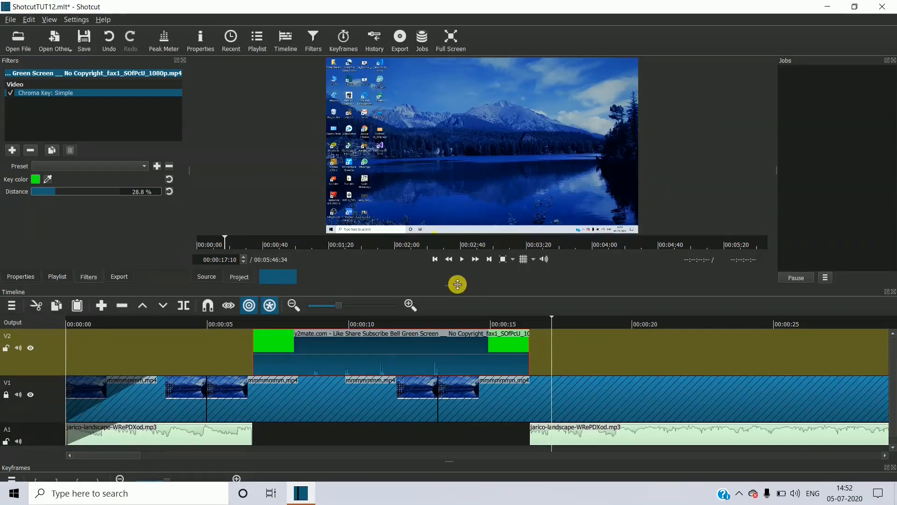
# With track V2 locked and V1 unlocked, move the second music clip on A1 back to meet the first at about 6.5 seconds.
pyautogui.moveTo(455, 285); pyautogui.dragTo(449, 254)
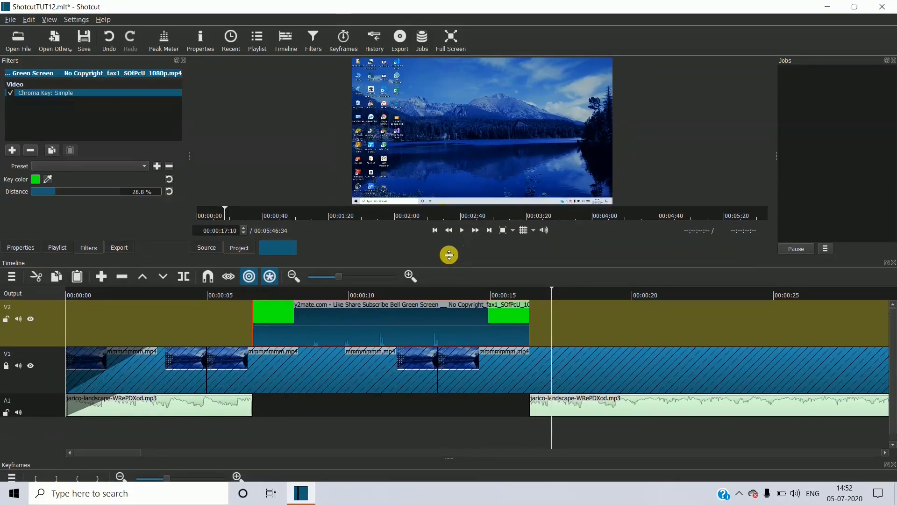
pyautogui.click(6, 319)
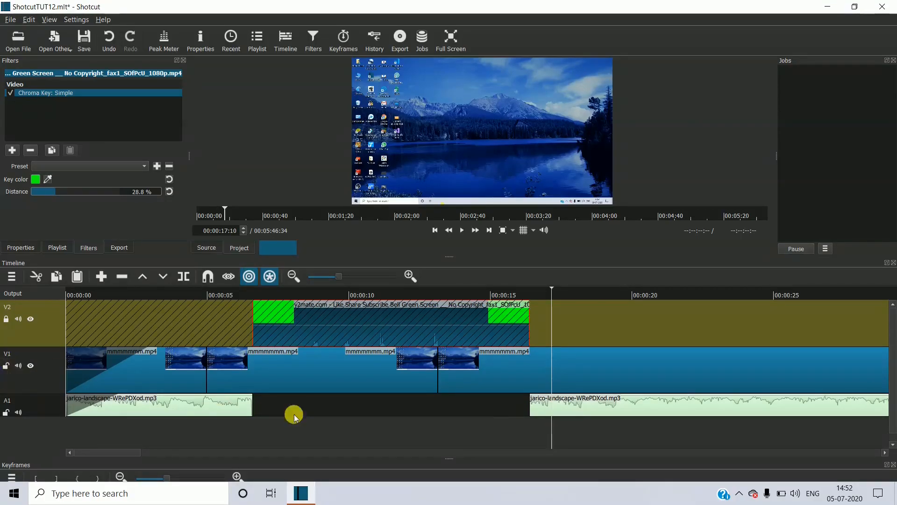
pyautogui.click(645, 407)
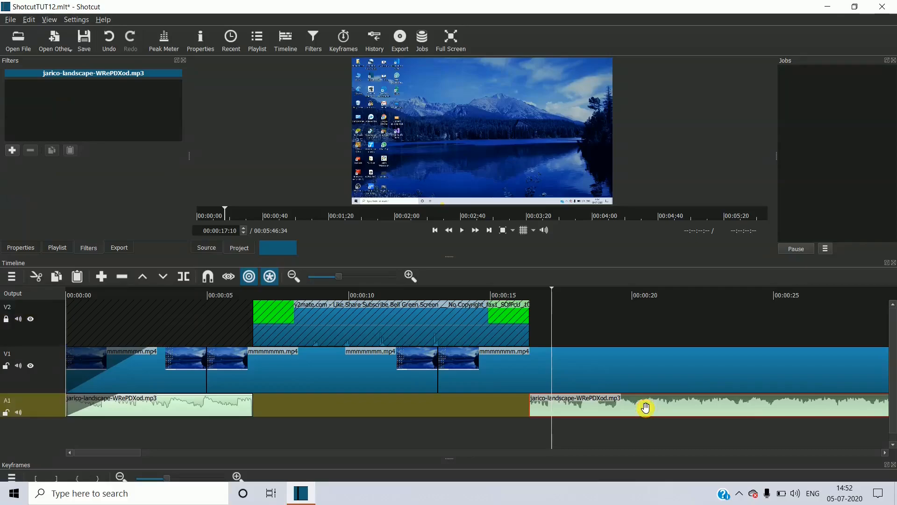
pyautogui.moveTo(653, 410); pyautogui.dragTo(365, 414)
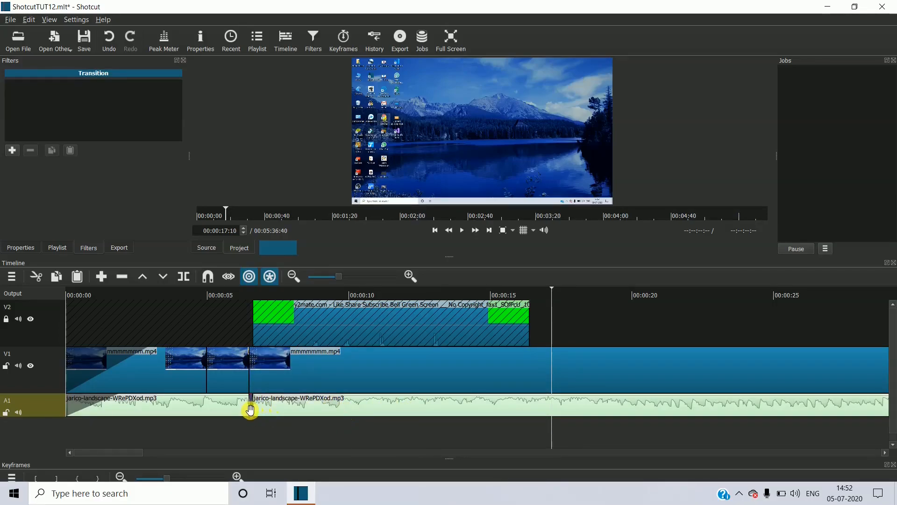
pyautogui.click(304, 415)
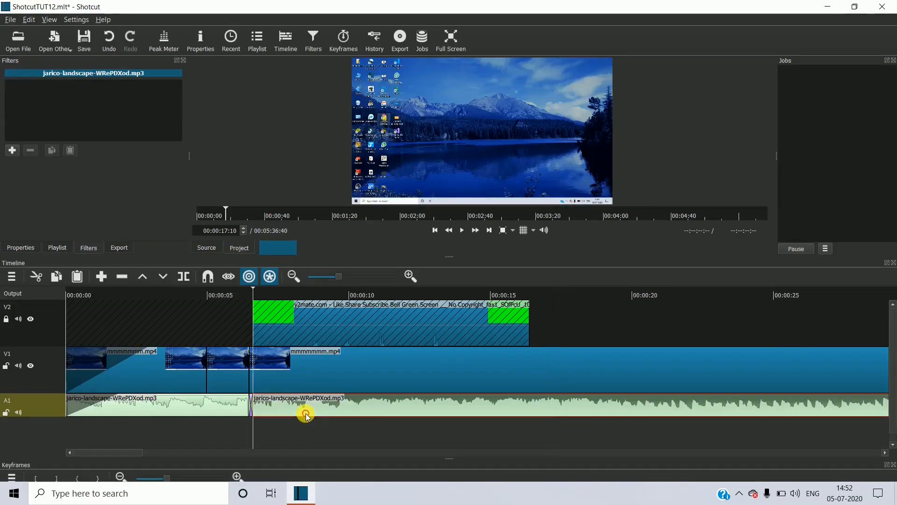
pyautogui.moveTo(312, 411)
pyautogui.mouseDown()
pyautogui.moveTo(365, 406)
pyautogui.moveTo(302, 405)
pyautogui.mouseUp()
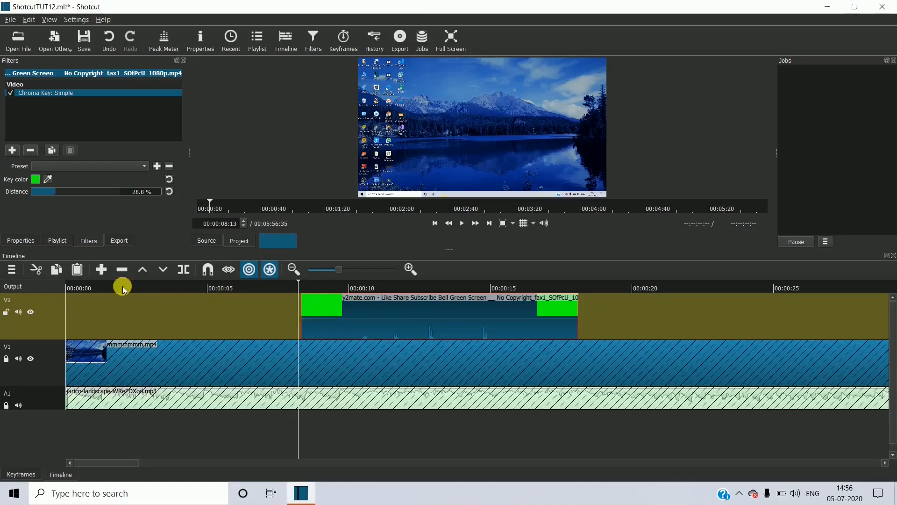
# Play the timeline from the beginning and pause near the end of the green-screen overlay.
pyautogui.click(70, 289)
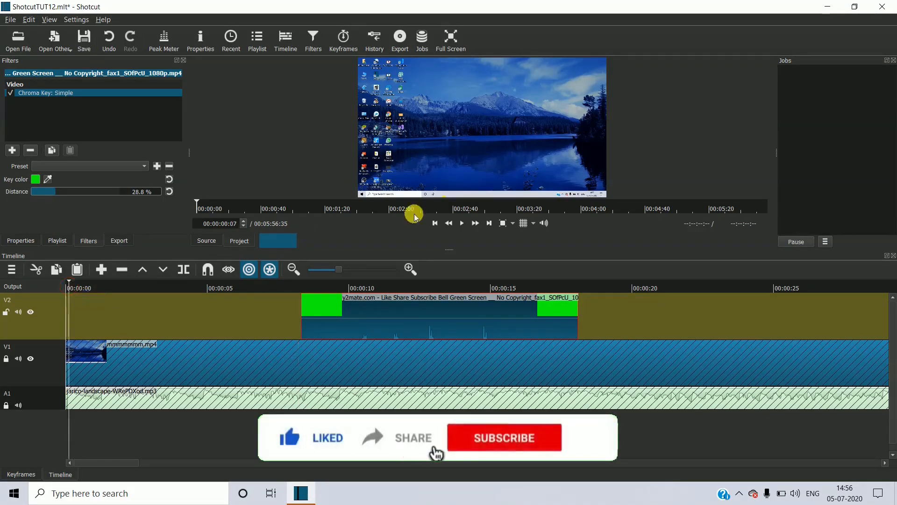
pyautogui.click(462, 223)
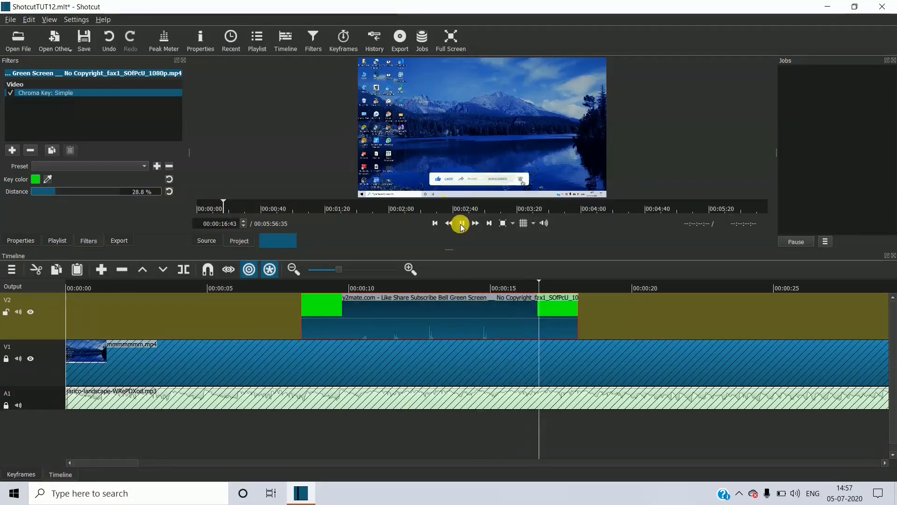
pyautogui.click(461, 224)
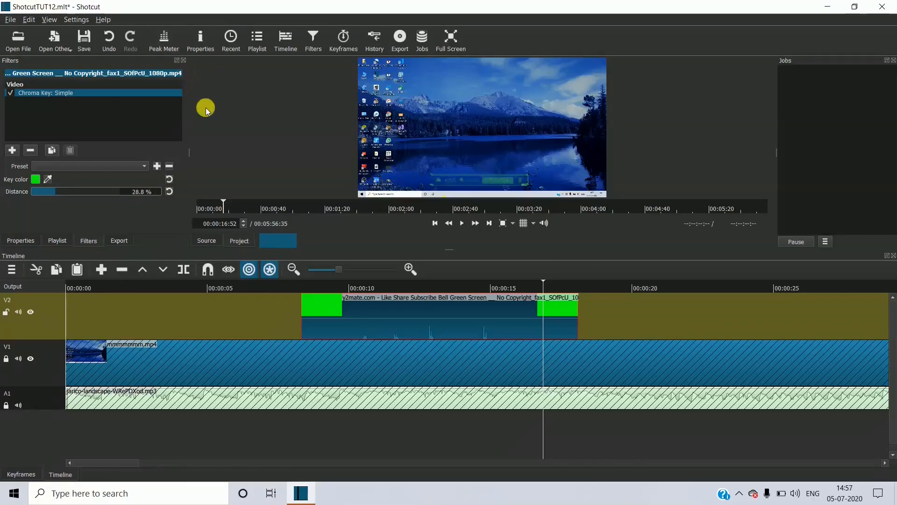
# Lock track V2 and open the image cbi.png from the Downloads folder.
pyautogui.click(7, 313)
pyautogui.click(11, 47)
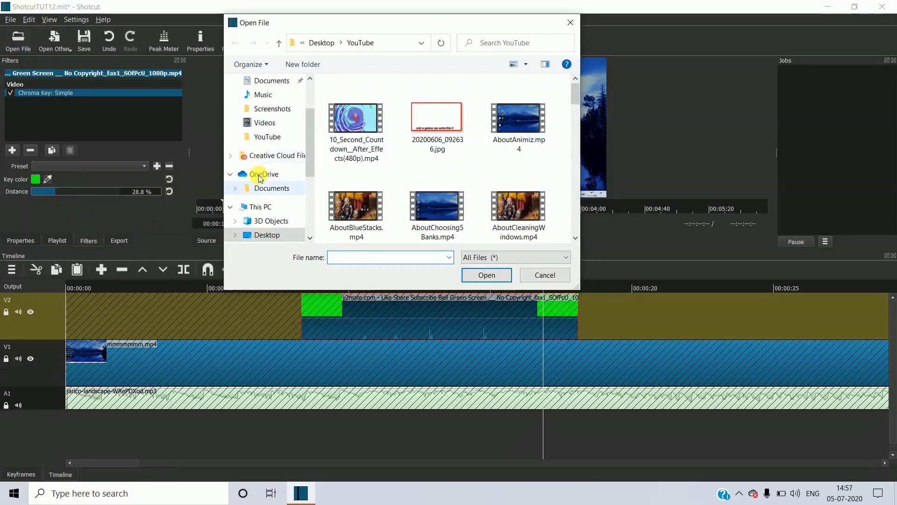
pyautogui.scroll(2, 278, 133)
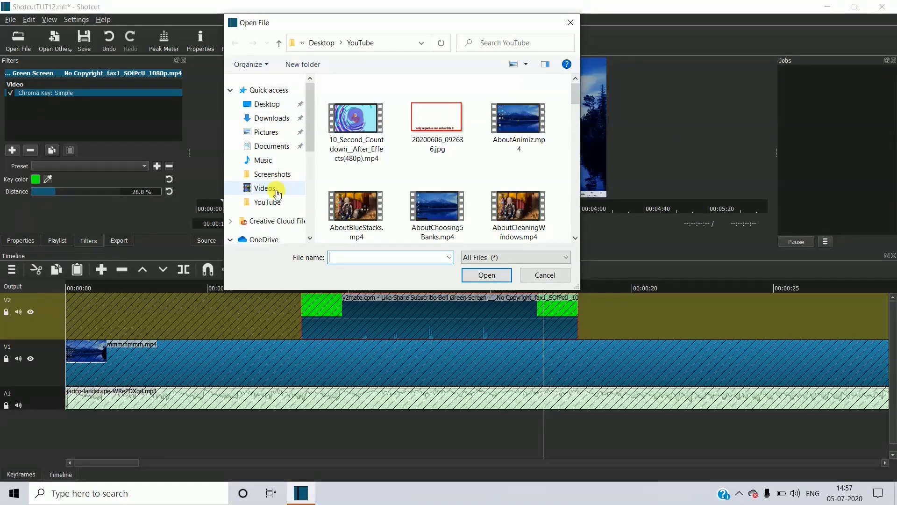
pyautogui.click(272, 118)
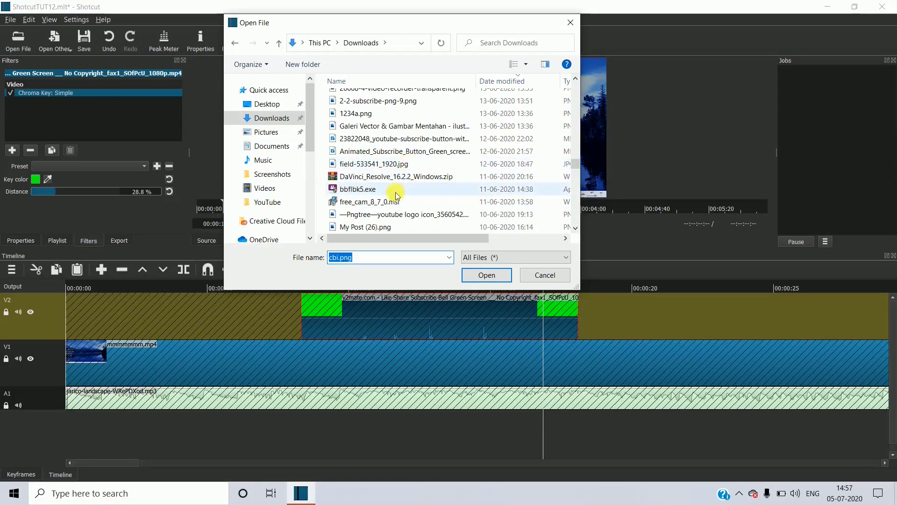
pyautogui.click(485, 274)
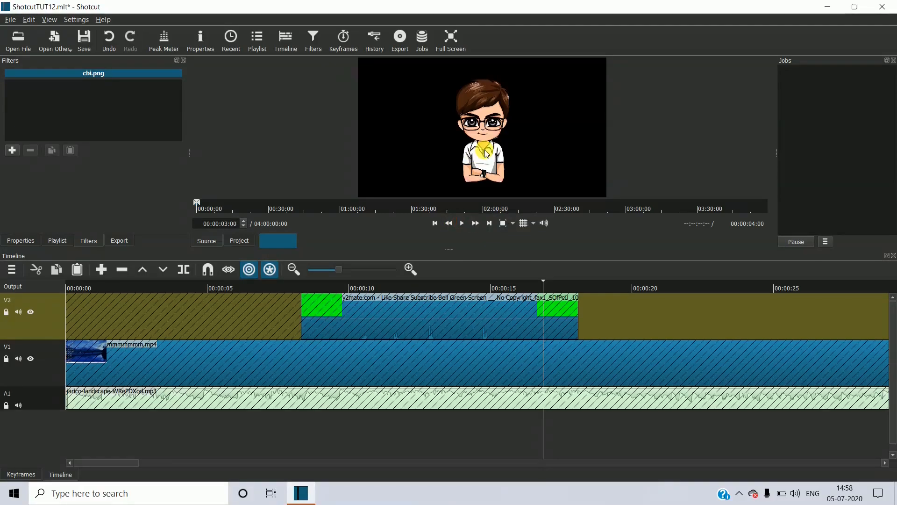
# Unlock track V2 and place the cbi.png image on it starting at about 20.5 seconds.
pyautogui.moveTo(498, 135); pyautogui.dragTo(624, 309)
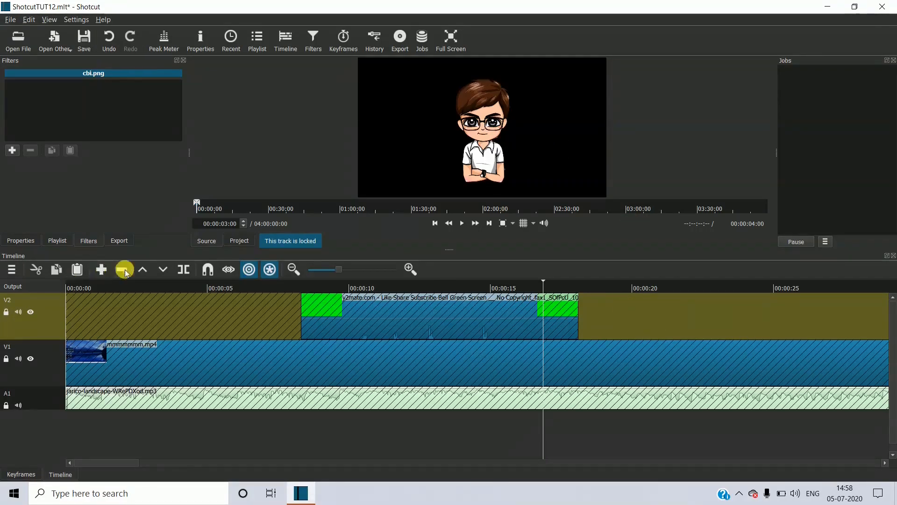
pyautogui.click(9, 312)
pyautogui.moveTo(413, 155)
pyautogui.mouseDown()
pyautogui.moveTo(504, 191)
pyautogui.moveTo(633, 271)
pyautogui.moveTo(645, 318)
pyautogui.moveTo(701, 329)
pyautogui.moveTo(705, 315)
pyautogui.mouseUp()
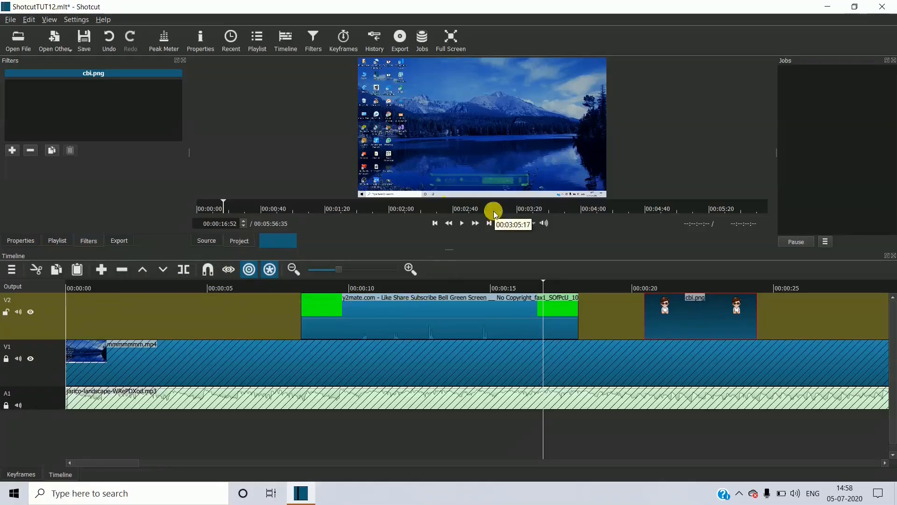
# Play the timeline through the cbi.png image on V2 to check how it appears over the video.
pyautogui.click(460, 229)
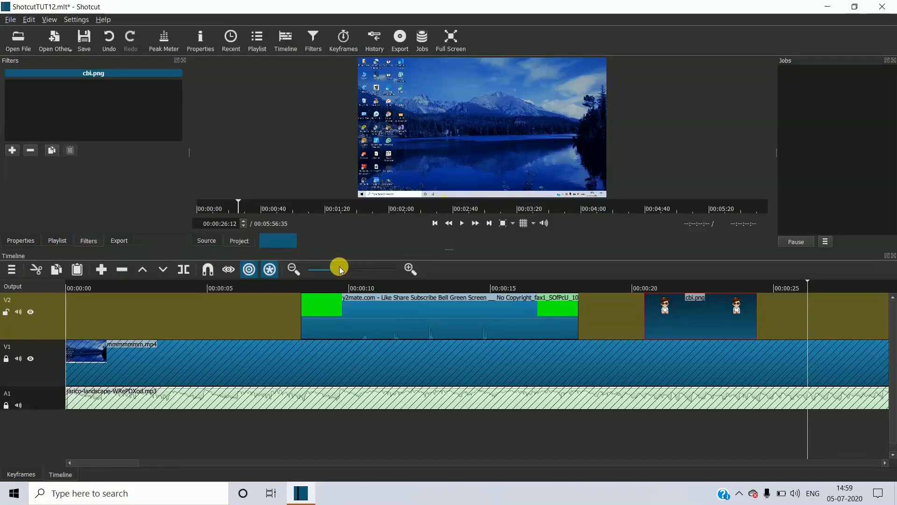
pyautogui.scroll(-1, 339, 271)
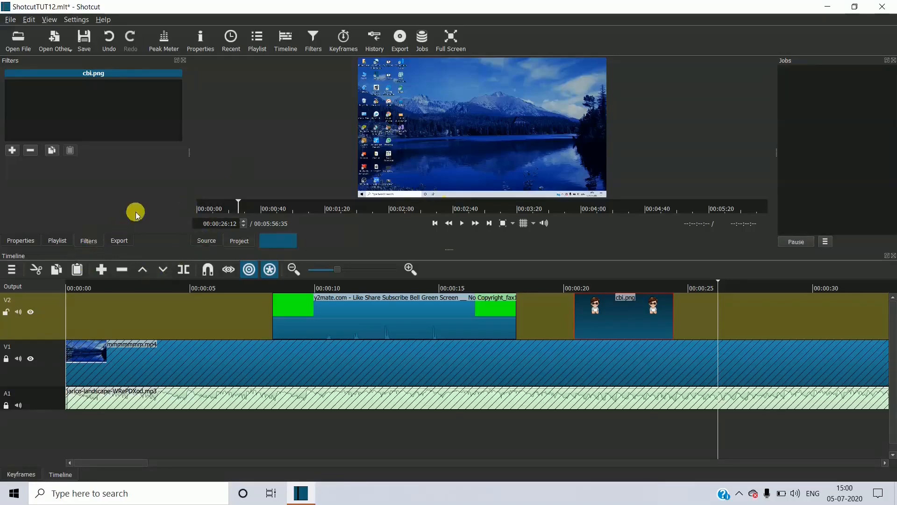
# Open the export settings and select the stock YouTube preset.
pyautogui.click(120, 241)
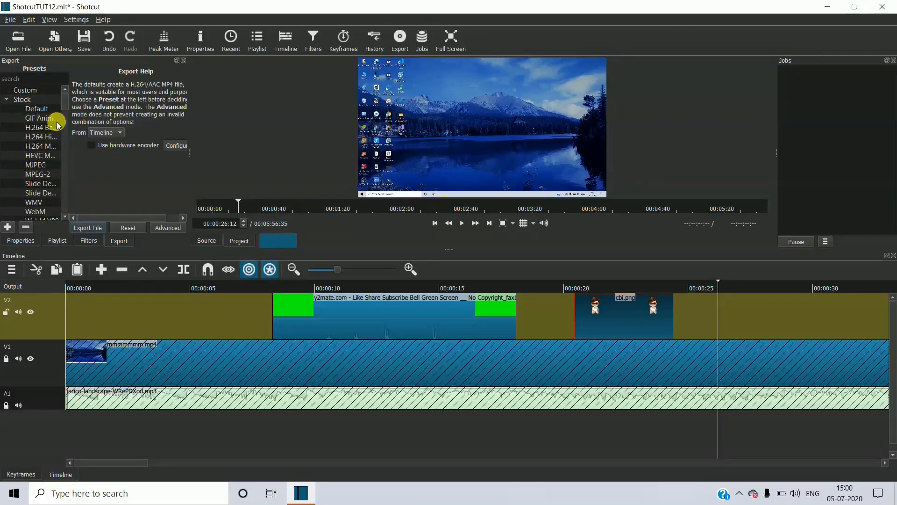
pyautogui.scroll(-1, 41, 152)
pyautogui.scroll(1, 41, 152)
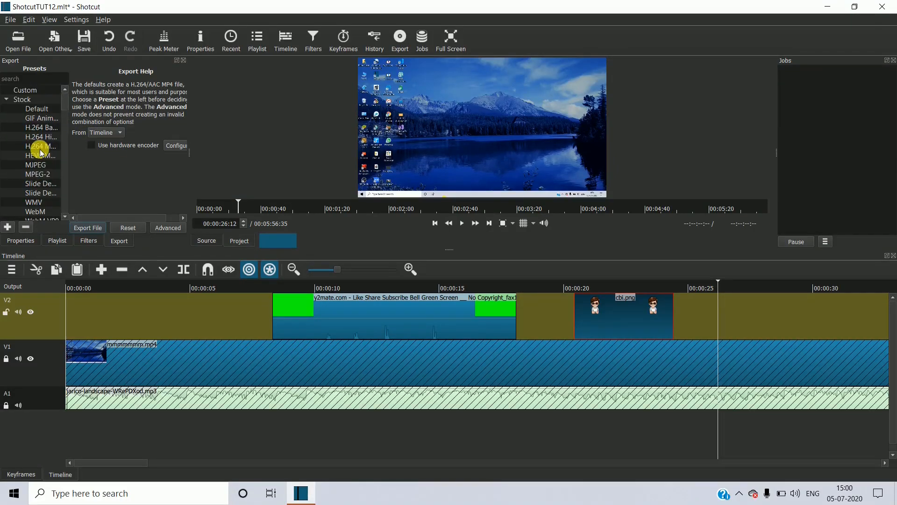
pyautogui.scroll(-2, 41, 152)
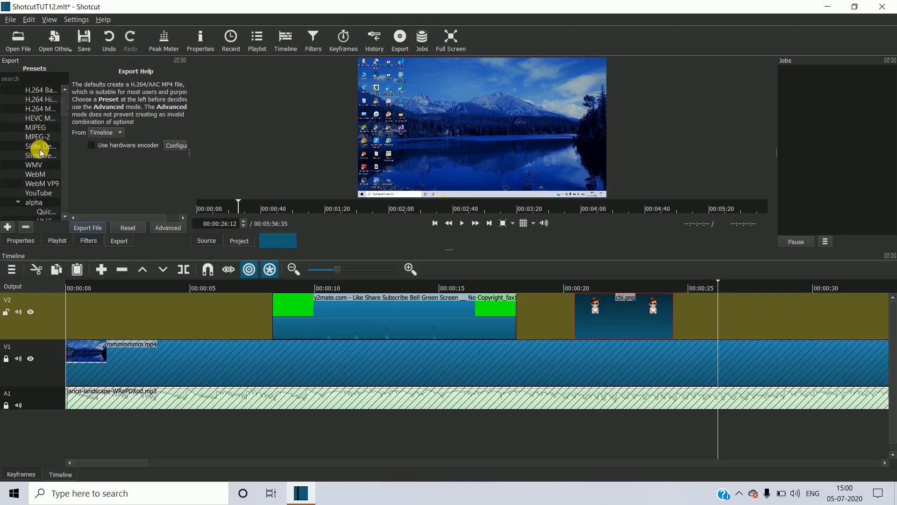
pyautogui.click(52, 193)
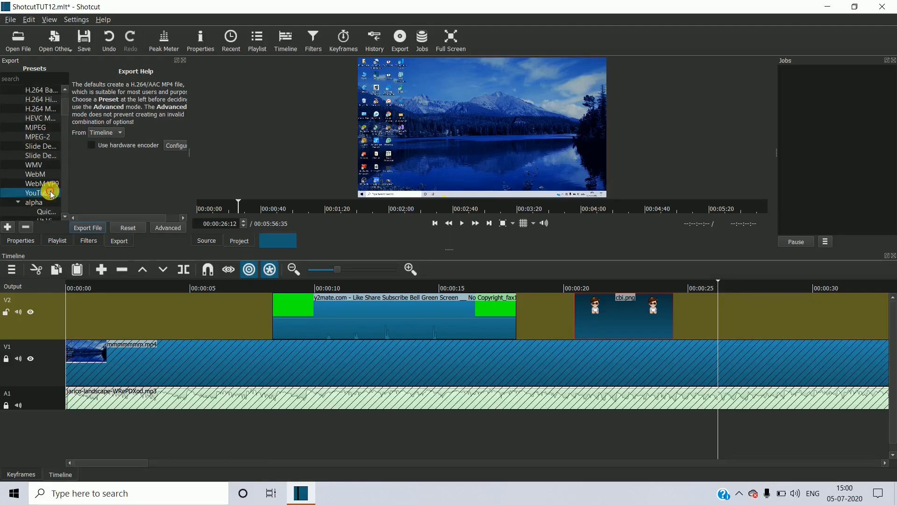
# Look through the other stock export presets, including the alpha and audio formats.
pyautogui.scroll(2, 24, 117)
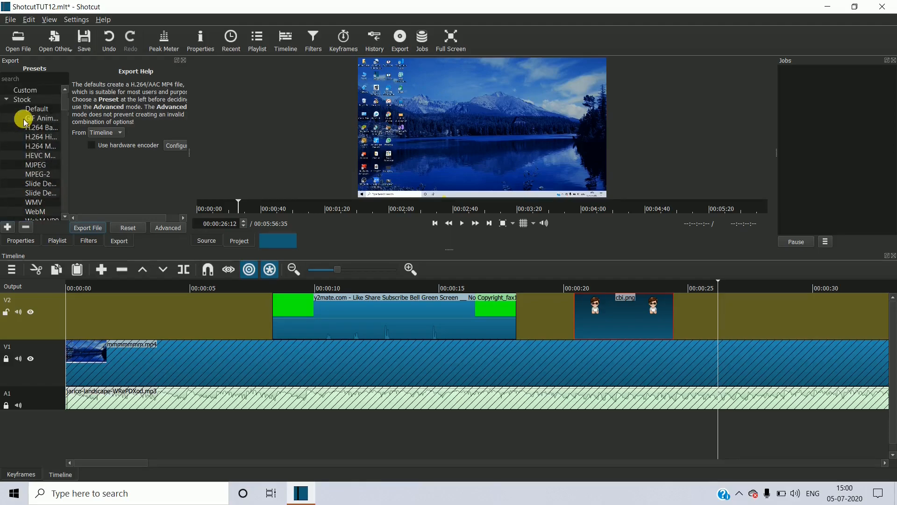
pyautogui.scroll(-3, 41, 158)
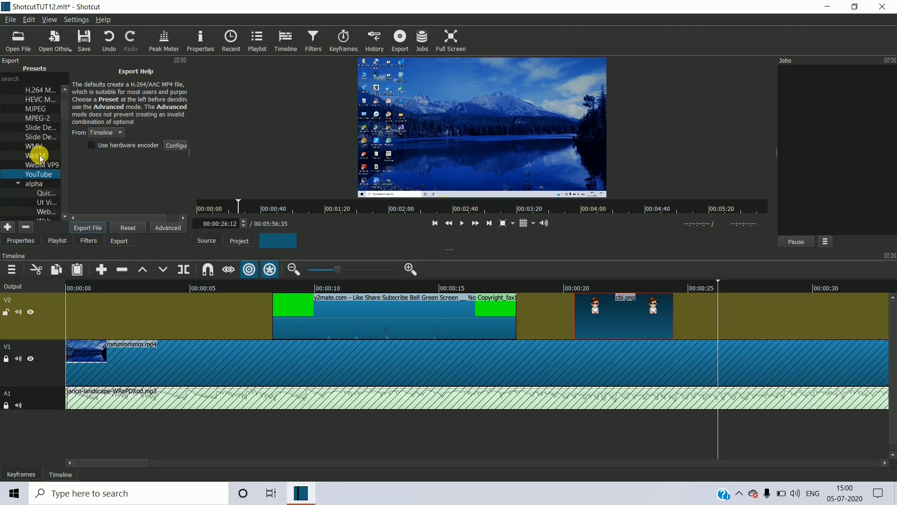
pyautogui.scroll(-3, 42, 158)
pyautogui.scroll(-3, 42, 181)
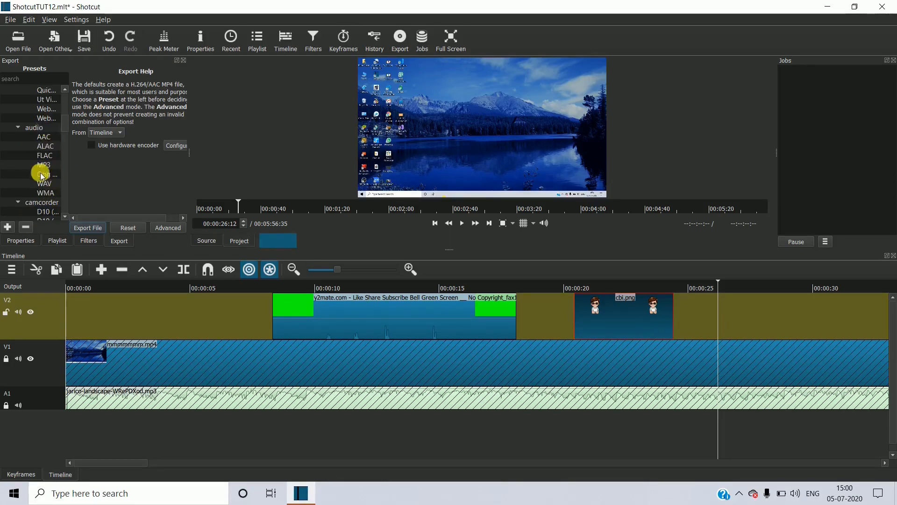
pyautogui.scroll(2, 41, 175)
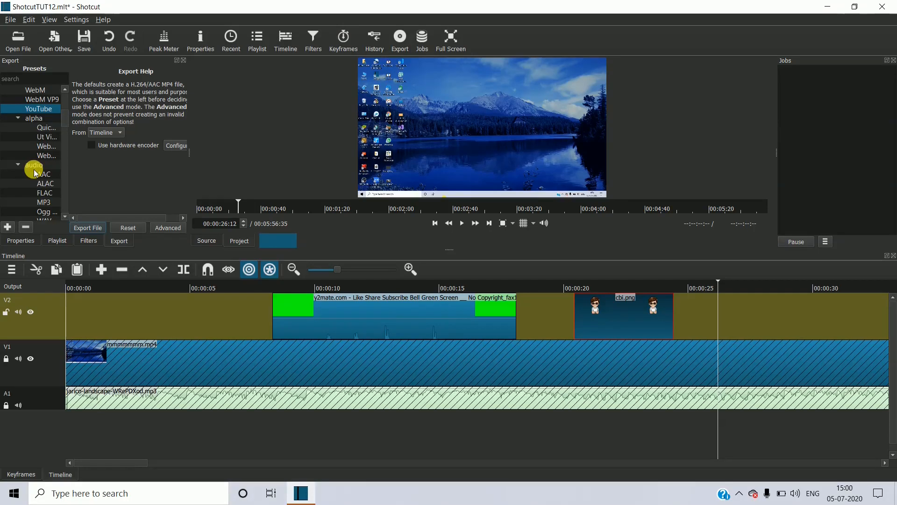
# Show the advanced export settings for the YouTube preset and choose mp4 as the output format.
pyautogui.scroll(5, 36, 173)
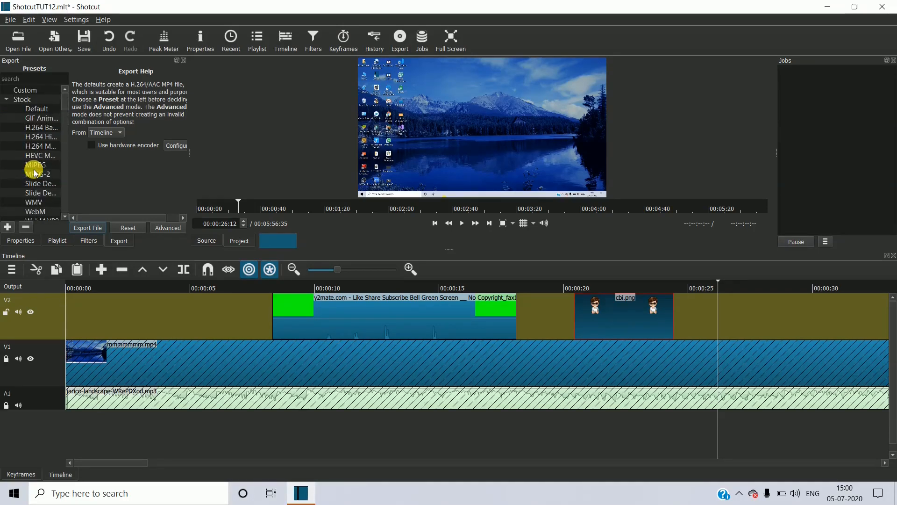
pyautogui.scroll(-2, 28, 170)
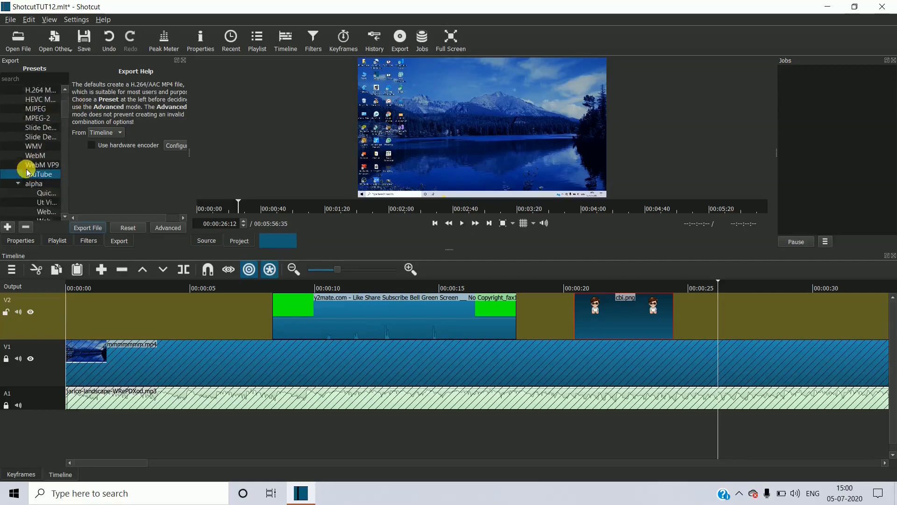
pyautogui.click(172, 228)
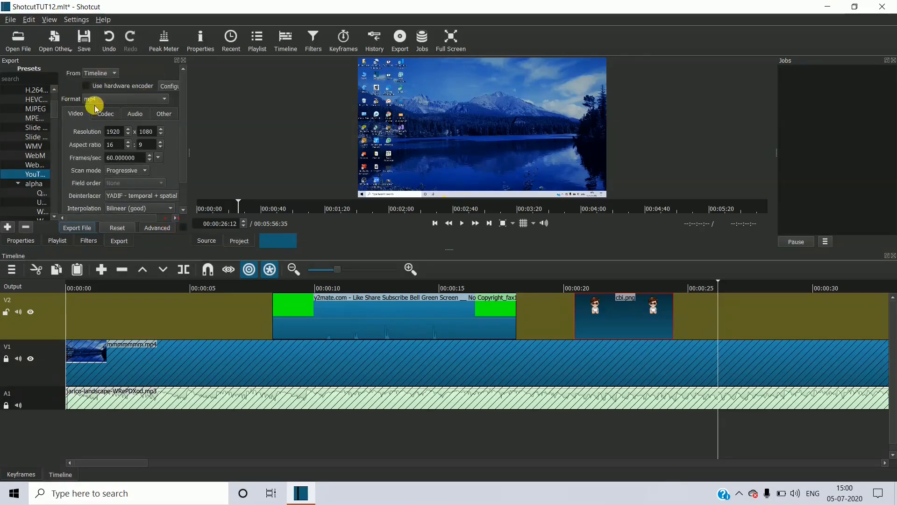
pyautogui.click(159, 97)
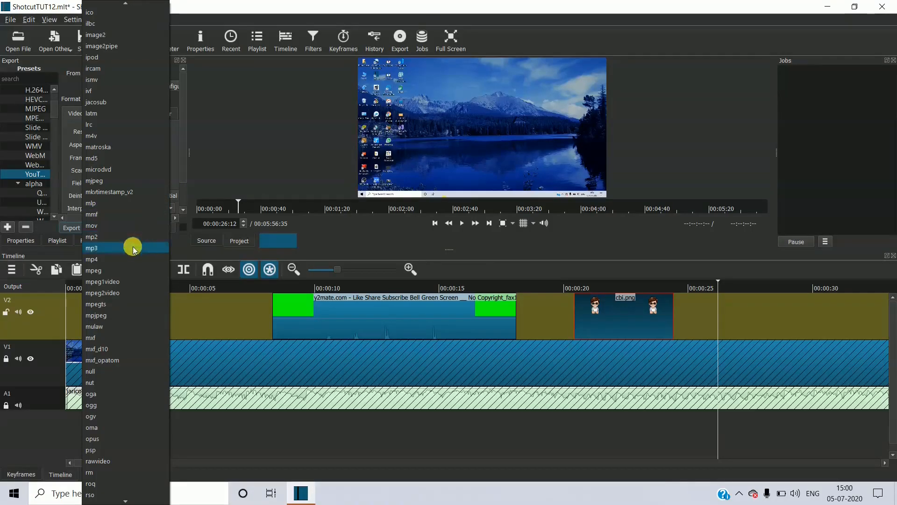
pyautogui.click(122, 258)
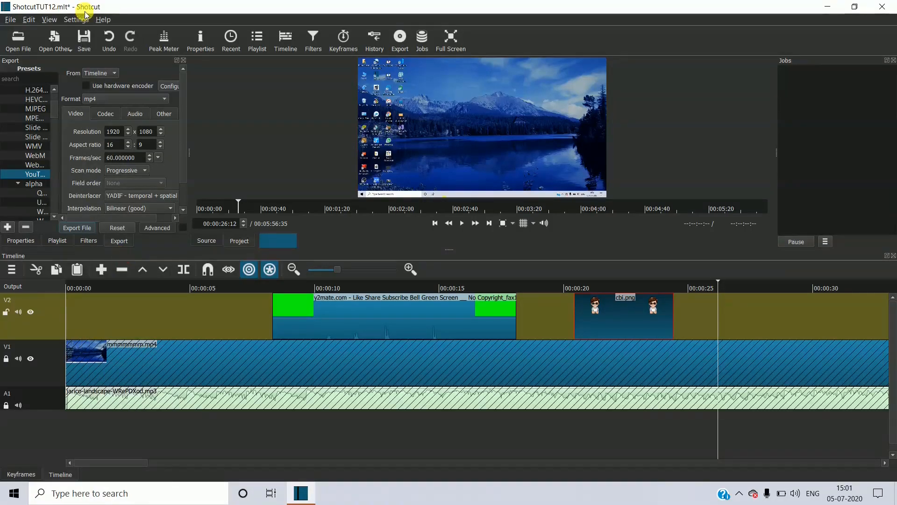
# Review the advanced video export settings, including resolution, aspect ratio, frame rate, scan mode and interpolation.
pyautogui.click(153, 110)
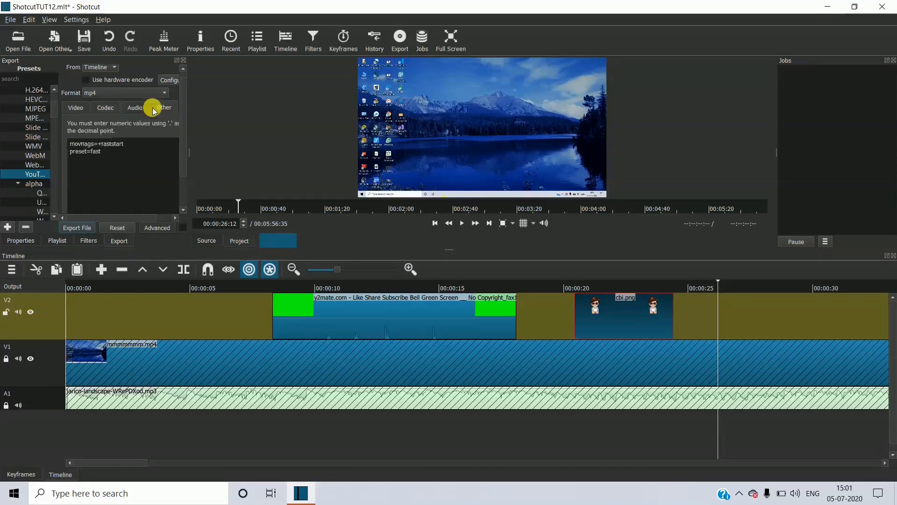
pyautogui.click(106, 106)
pyautogui.click(85, 107)
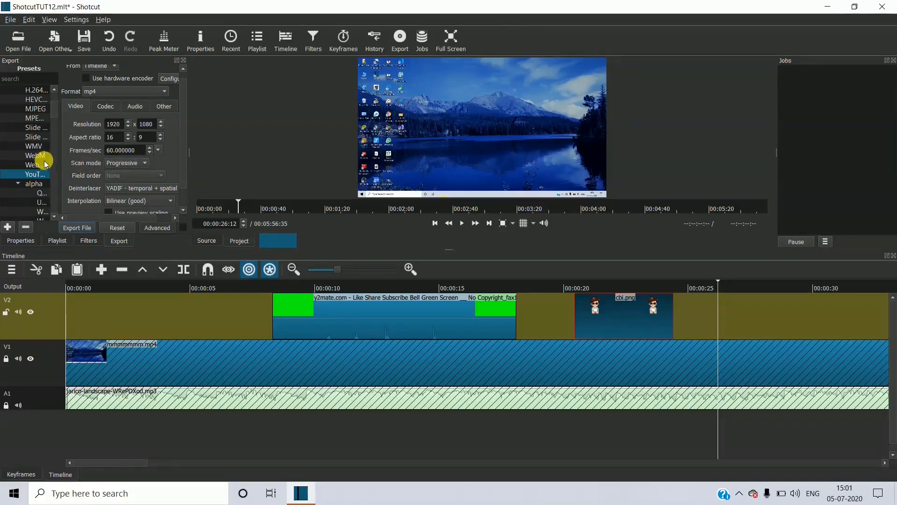
pyautogui.click(139, 163)
pyautogui.click(139, 164)
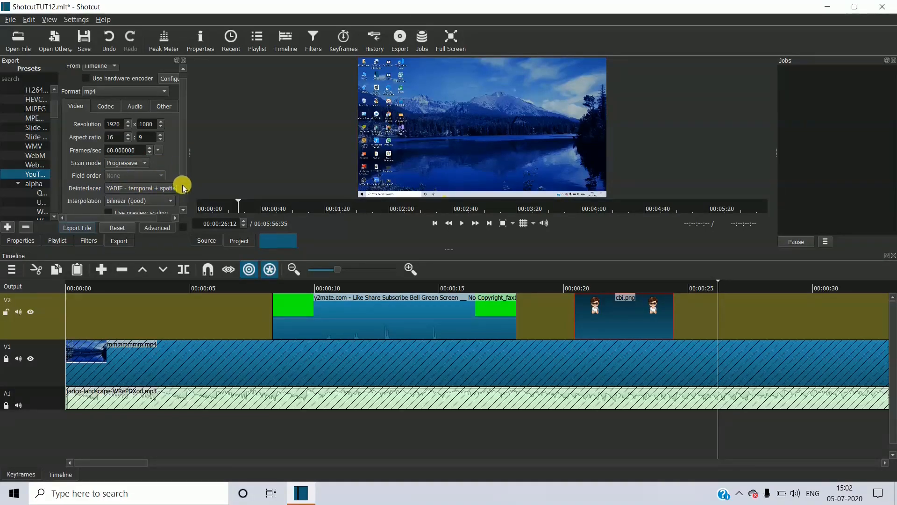
pyautogui.scroll(-1, 181, 191)
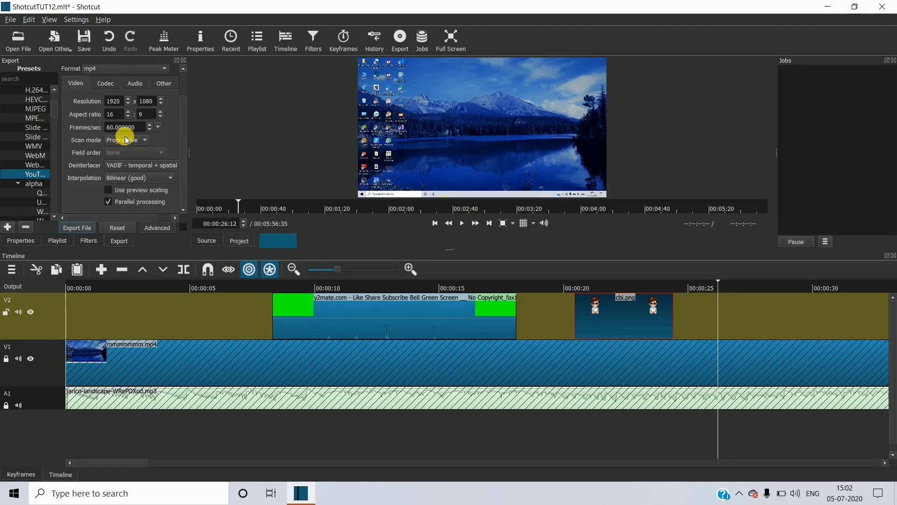
# Review the export's video codec settings, its audio settings with the available audio codecs, and its other options.
pyautogui.click(108, 82)
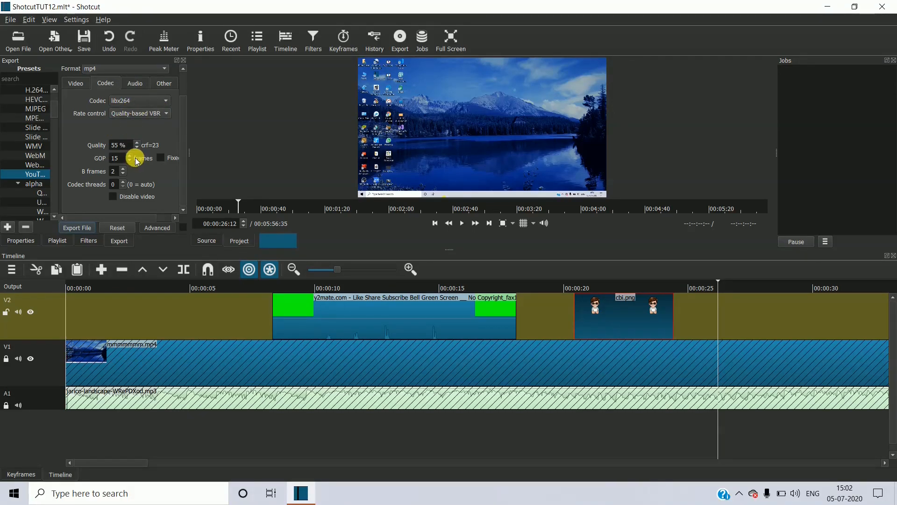
pyautogui.click(134, 87)
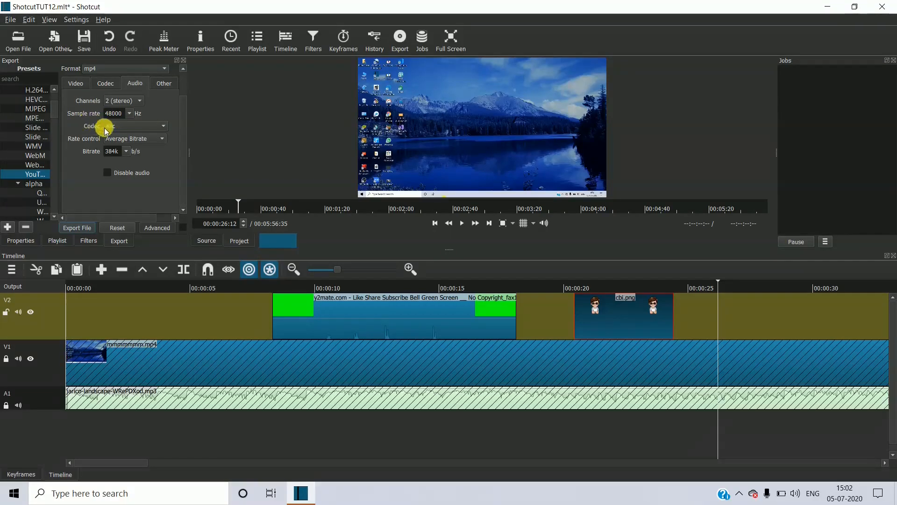
pyautogui.click(128, 125)
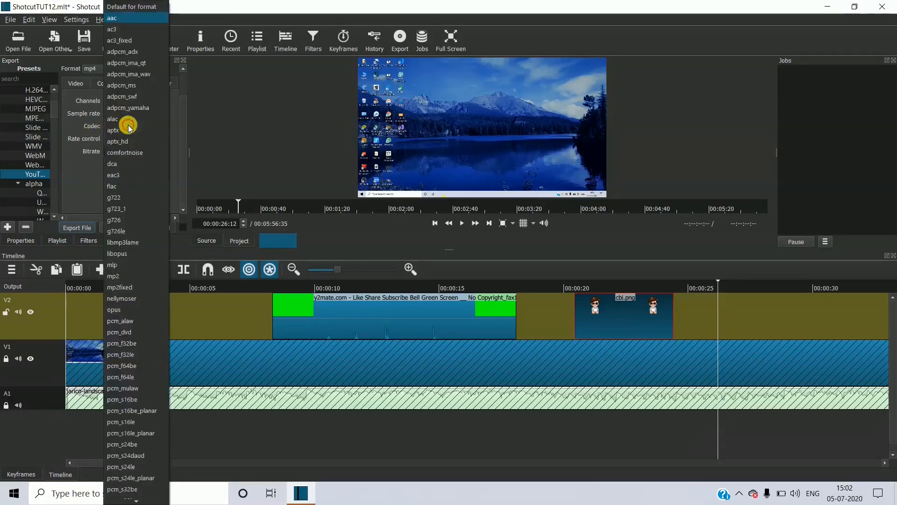
pyautogui.click(177, 133)
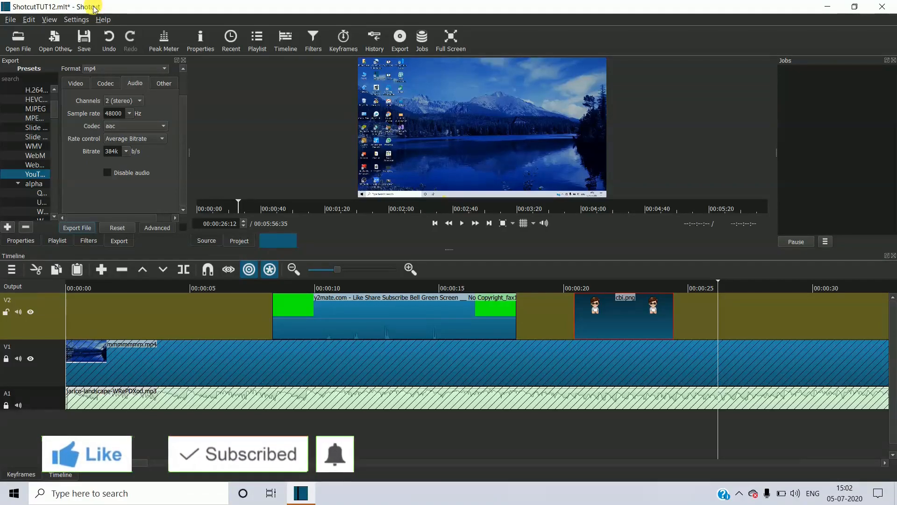
pyautogui.click(166, 85)
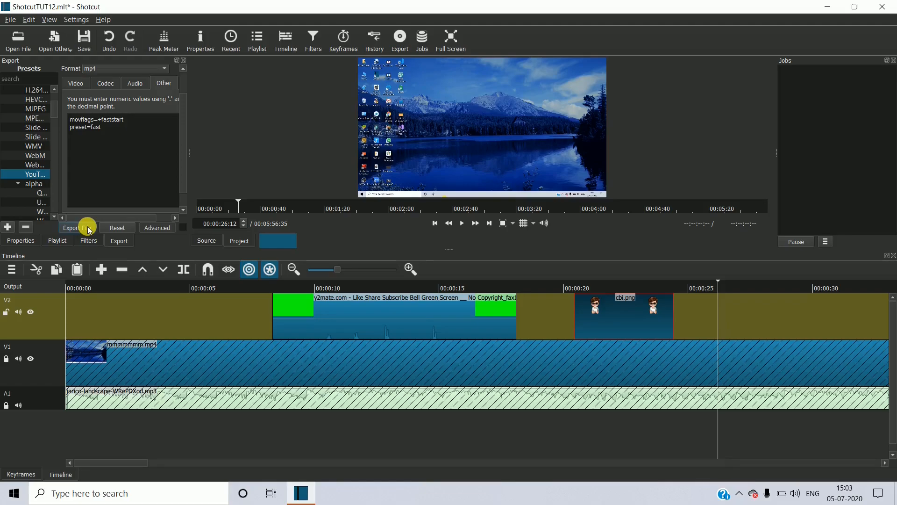
# Save the project, export the video as ShotcutTUT12.mp4 to the Videos folder, and widen the job list to show the full entry.
pyautogui.click(82, 42)
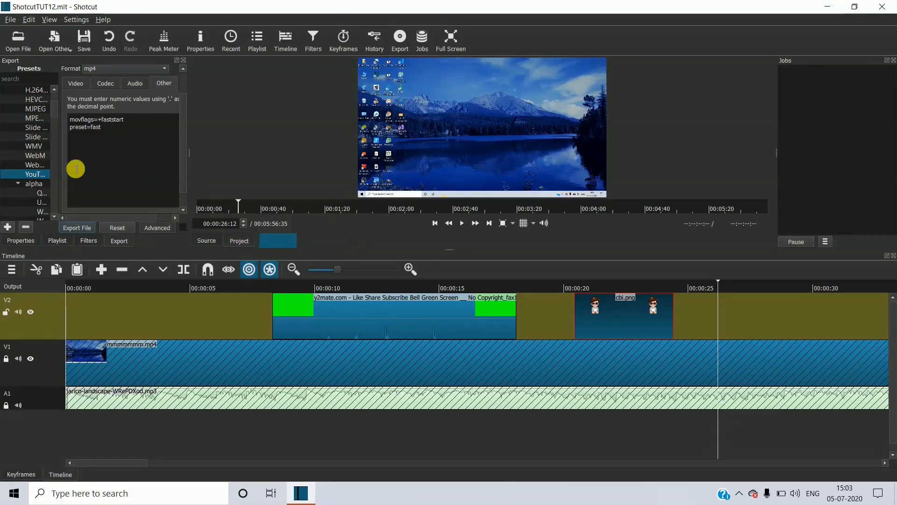
pyautogui.click(80, 228)
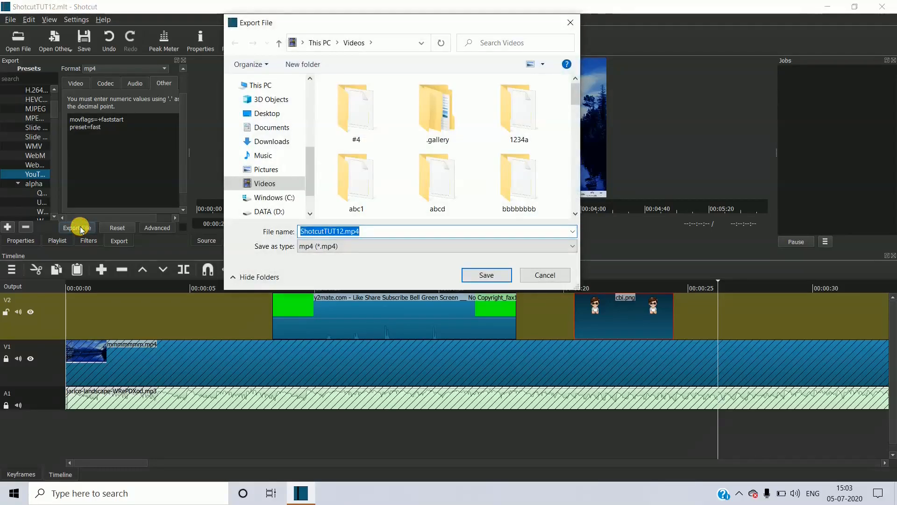
pyautogui.scroll(5, 267, 126)
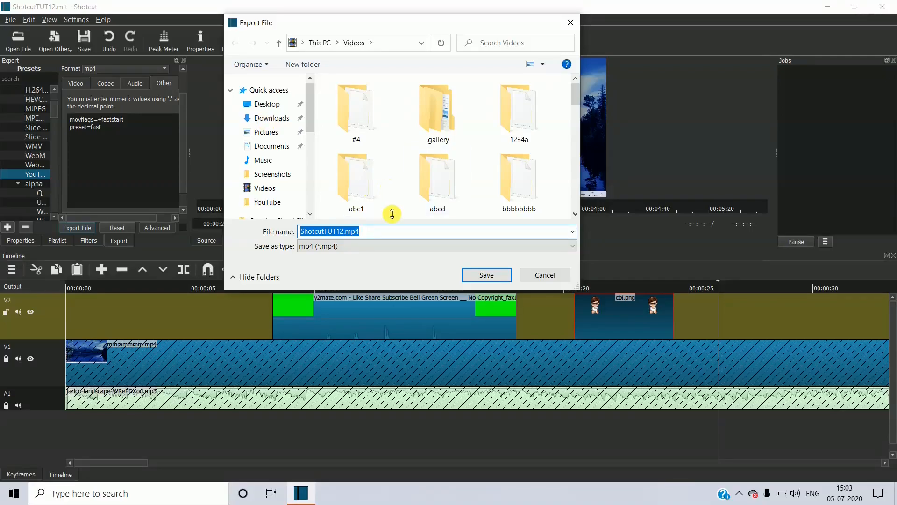
pyautogui.click(377, 230)
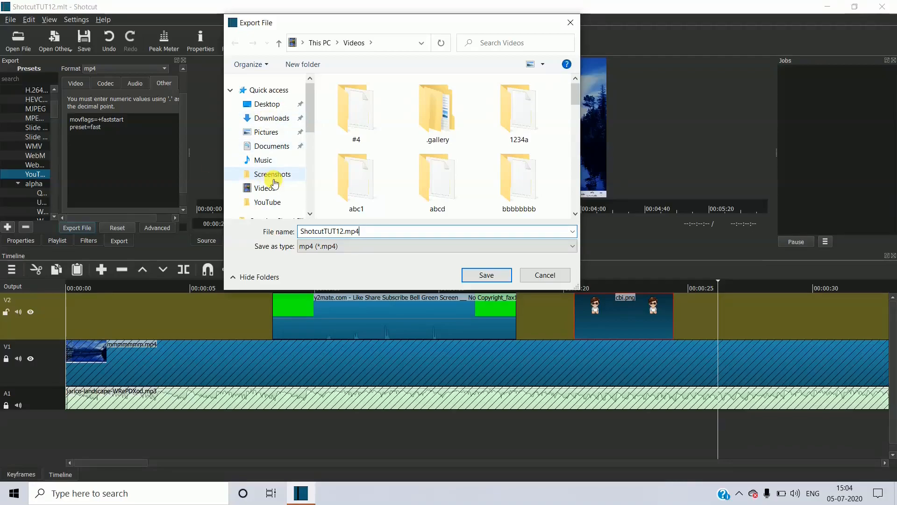
pyautogui.click(489, 277)
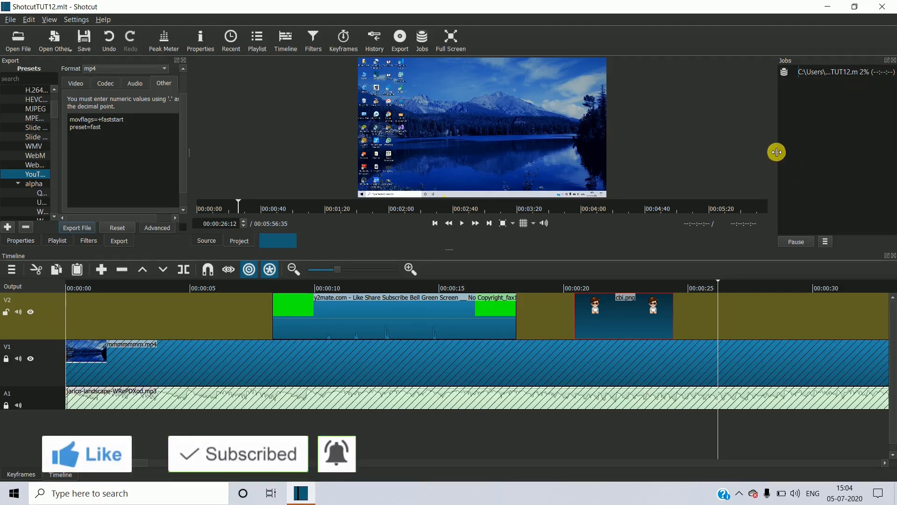
pyautogui.moveTo(775, 152); pyautogui.dragTo(460, 204)
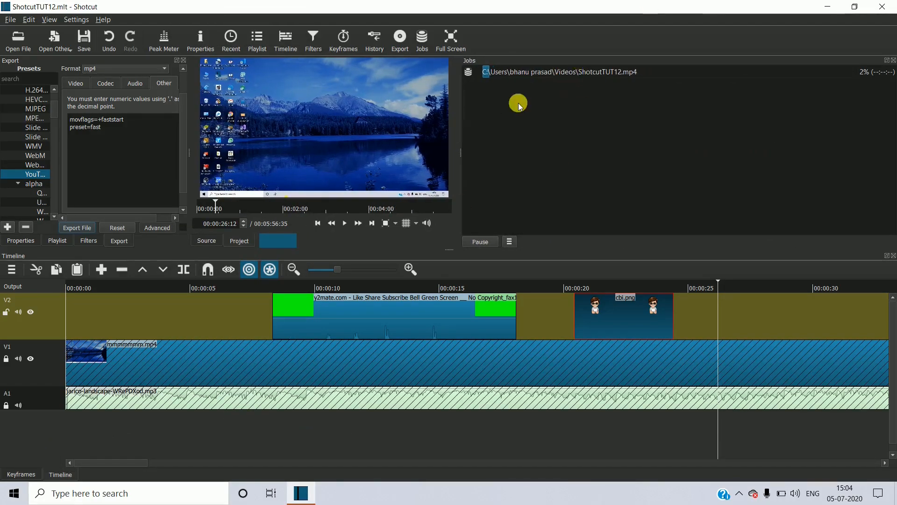